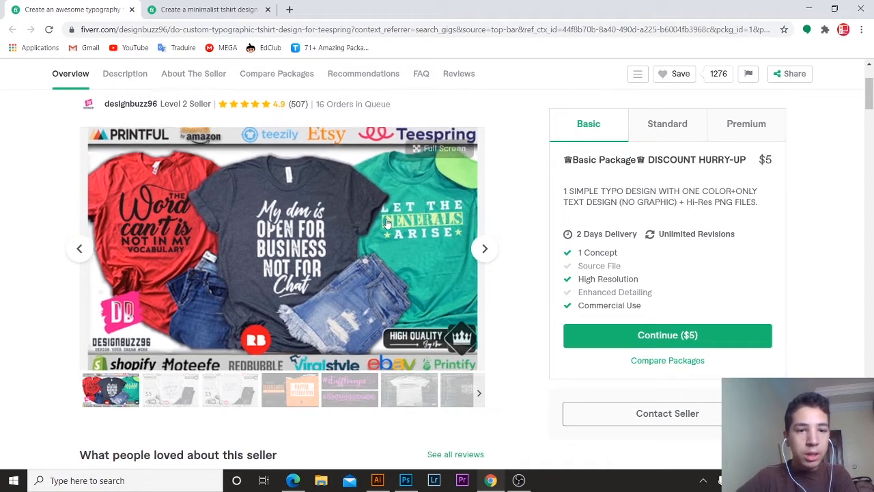
Compare the competitor's typography t-shirt gig page with the seller's own minimalist t-shirt design gig.
{"action": "scroll", "coordinate": [342, 218], "scroll_direction": "up", "scroll_amount": 2}
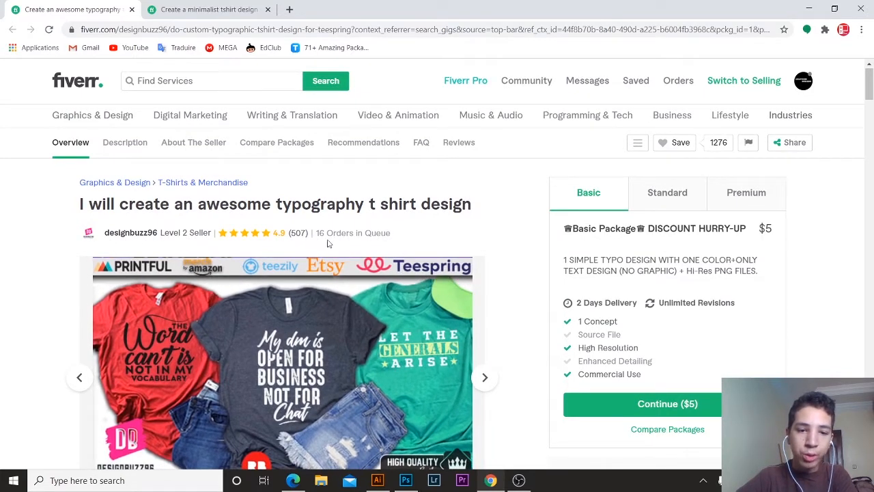
{"action": "scroll", "coordinate": [428, 249], "scroll_direction": "down", "scroll_amount": 2}
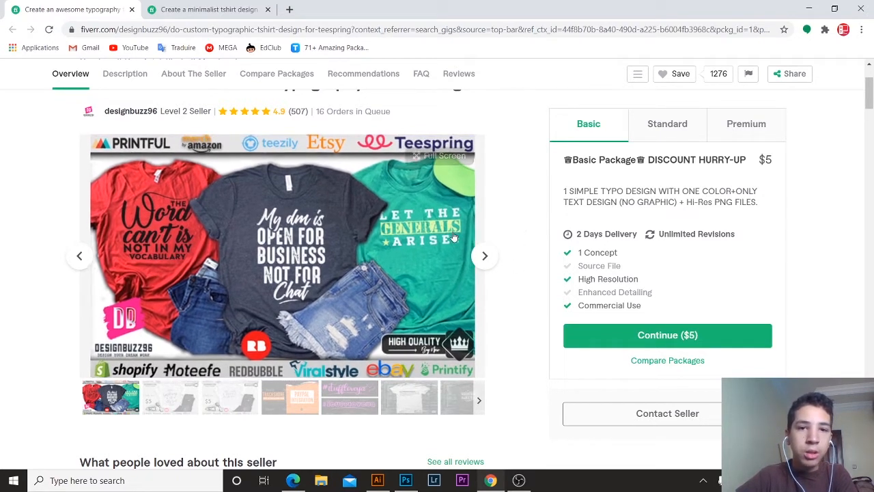
{"action": "left_click", "coordinate": [198, 9]}
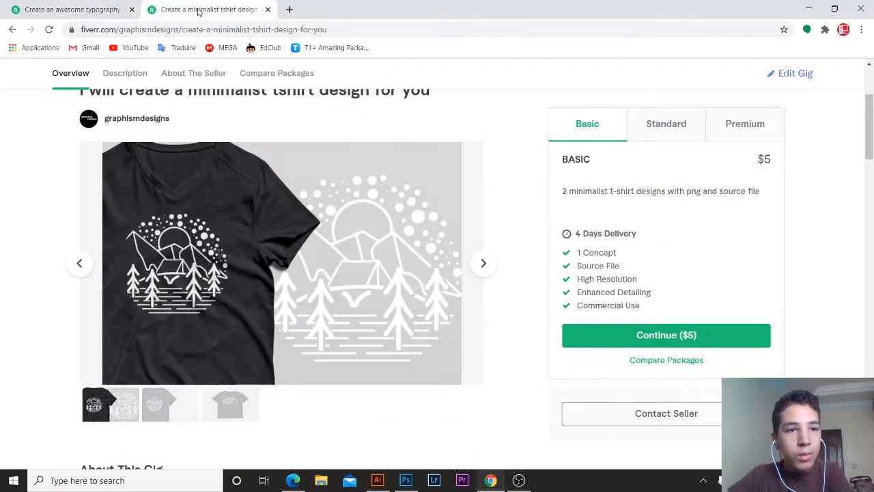
{"action": "left_click", "coordinate": [109, 10]}
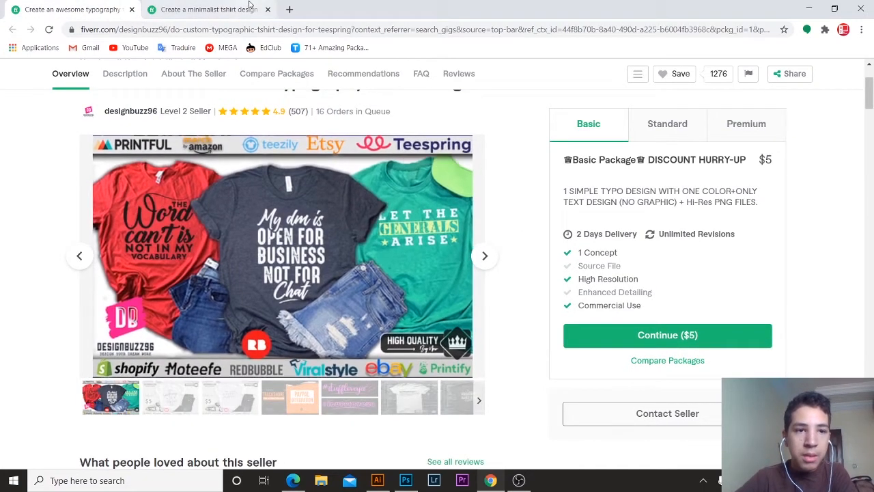
{"action": "key", "text": "ctrl+Tab"}
{"action": "scroll", "coordinate": [375, 297], "scroll_direction": "up", "scroll_amount": 1}
{"action": "scroll", "coordinate": [374, 297], "scroll_direction": "down", "scroll_amount": 1}
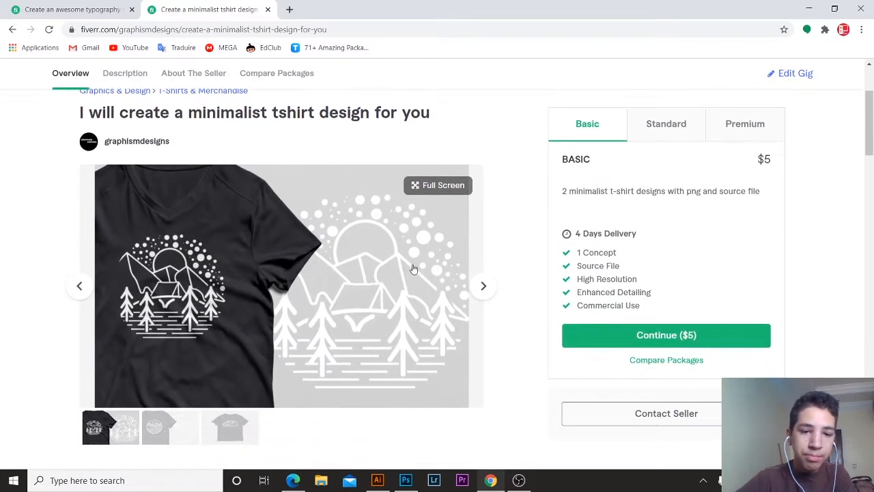
Browse the gallery images of the minimalist t-shirt design gig and return to the first one.
{"action": "left_click", "coordinate": [485, 287]}
{"action": "left_click", "coordinate": [484, 287]}
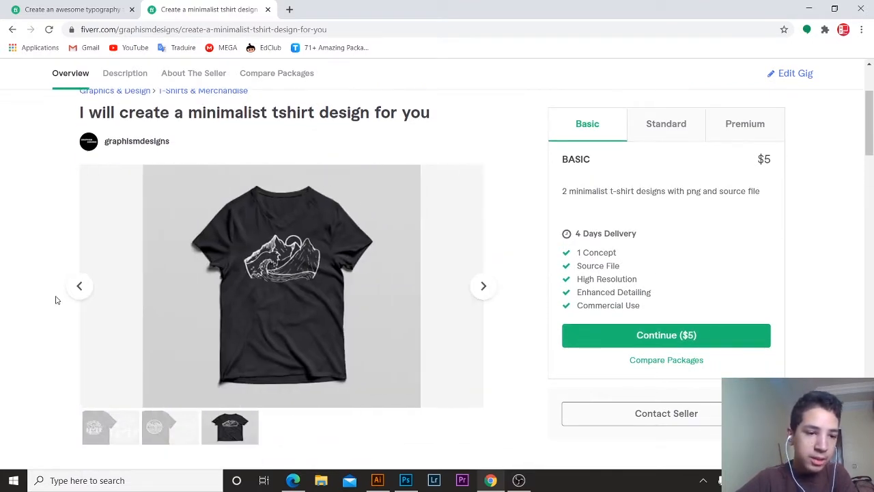
{"action": "left_click", "coordinate": [84, 293]}
{"action": "left_click", "coordinate": [86, 292]}
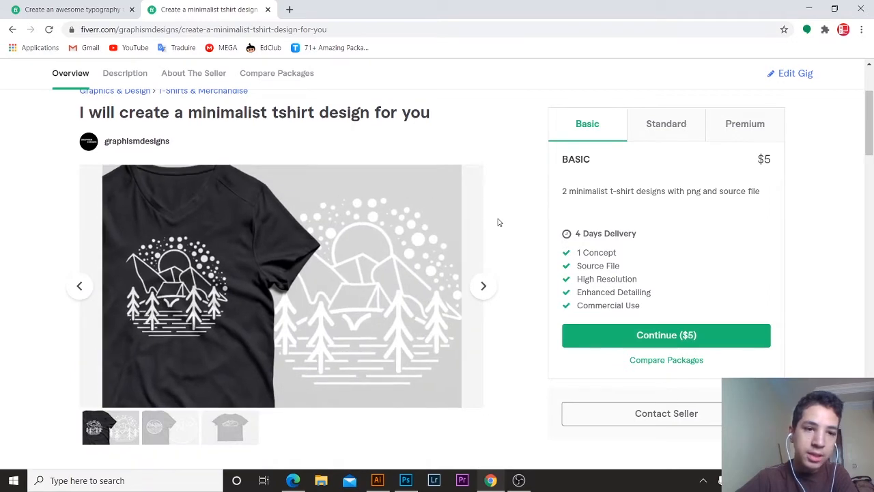
{"action": "scroll", "coordinate": [546, 190], "scroll_direction": "up", "scroll_amount": 2}
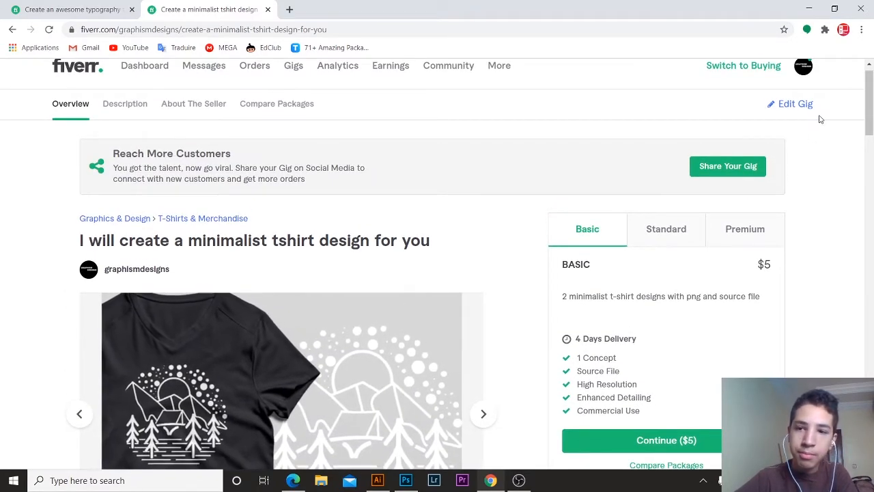
Open the seller's gigs list and preview the creative logo design gig and the professional business flyer gig.
{"action": "scroll", "coordinate": [819, 109], "scroll_direction": "up", "scroll_amount": 1}
{"action": "left_click", "coordinate": [293, 81]}
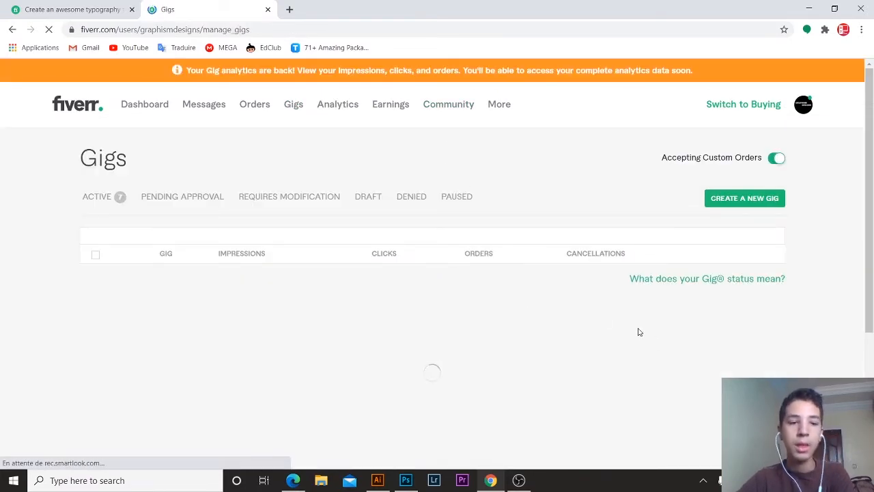
{"action": "scroll", "coordinate": [635, 335], "scroll_direction": "down", "scroll_amount": 3}
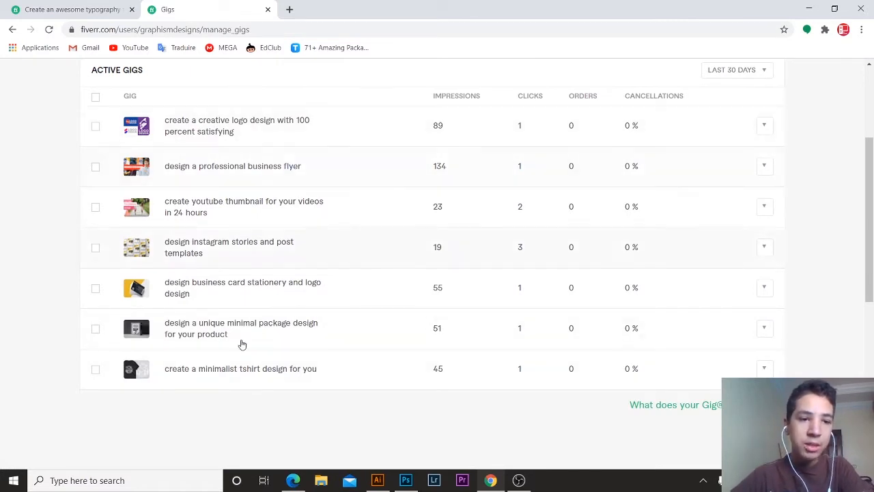
{"action": "left_click", "coordinate": [767, 135]}
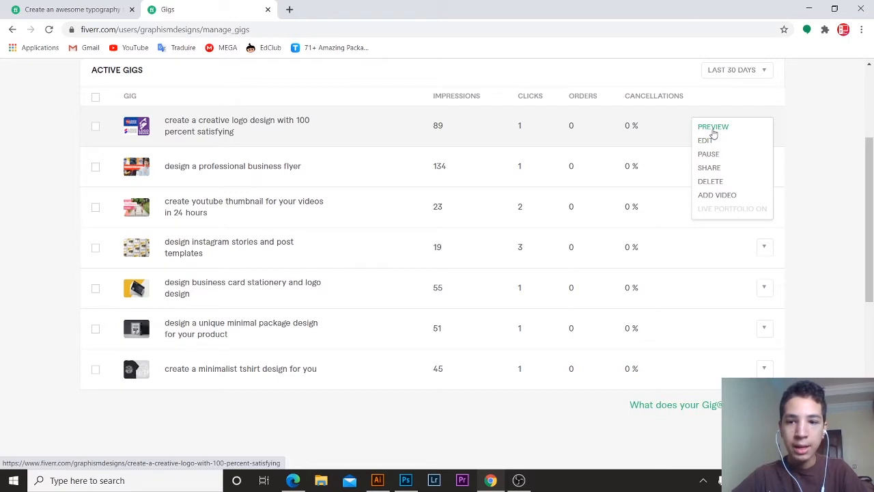
{"action": "left_click", "coordinate": [713, 129]}
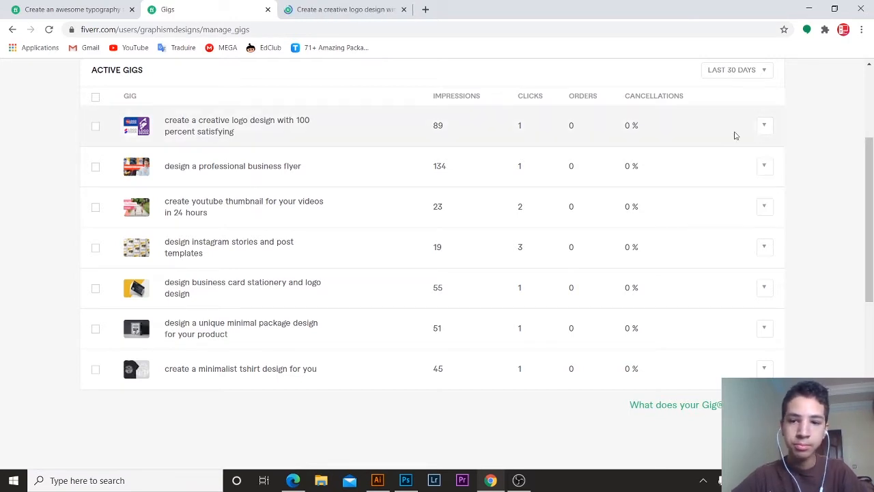
{"action": "left_click", "coordinate": [762, 173]}
{"action": "left_click", "coordinate": [707, 169]}
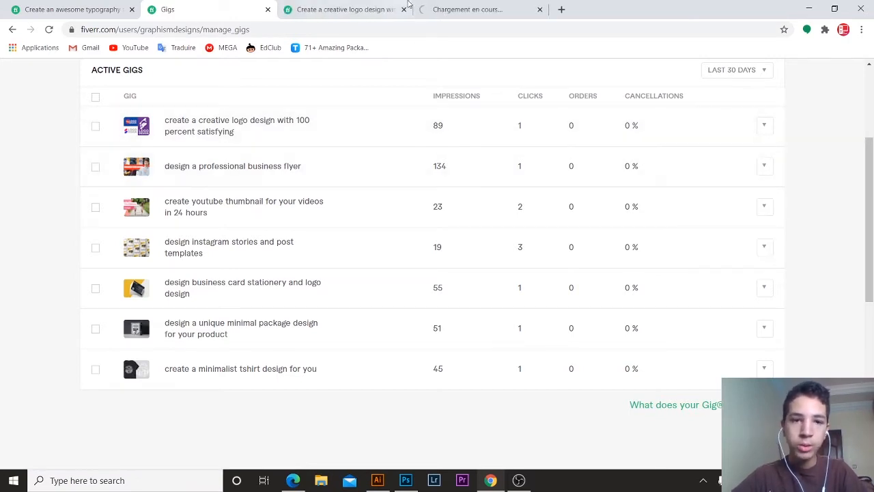
View the overview and cover image of the creative logo design gig.
{"action": "left_click", "coordinate": [336, 9]}
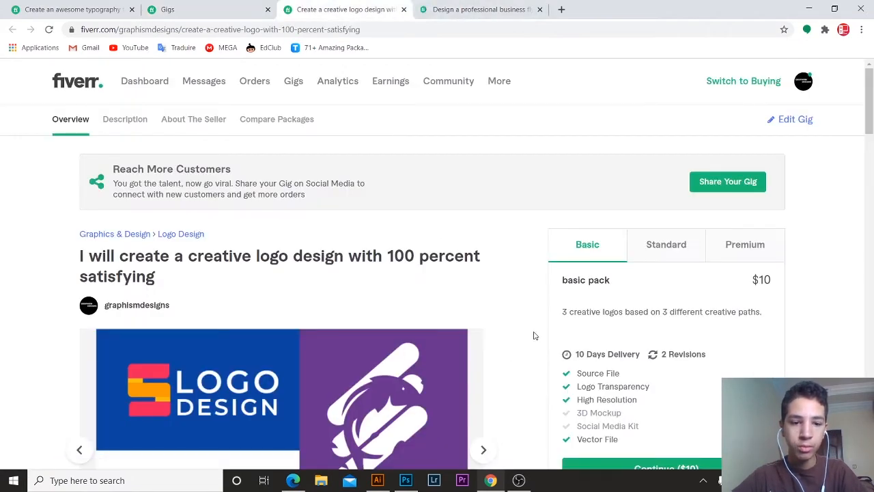
{"action": "scroll", "coordinate": [532, 336], "scroll_direction": "down", "scroll_amount": 3}
{"action": "scroll", "coordinate": [536, 335], "scroll_direction": "up", "scroll_amount": 1}
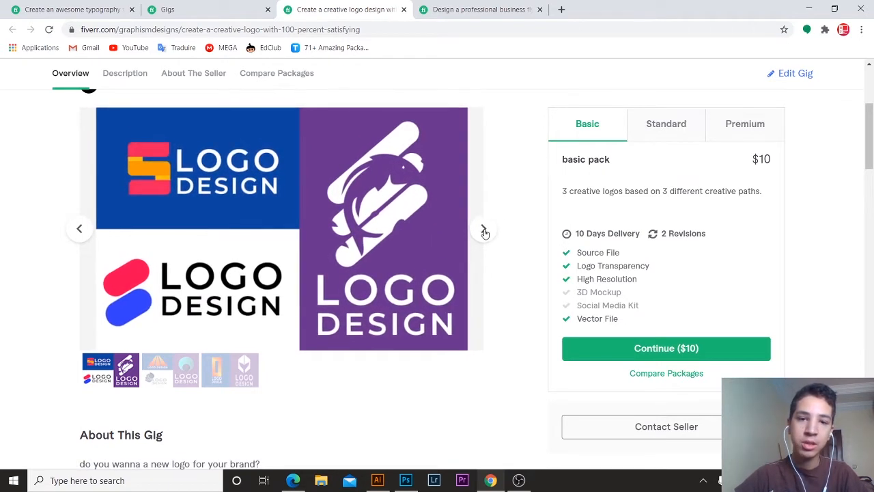
View the professional business flyer gig and go through its gallery images.
{"action": "left_click", "coordinate": [483, 6]}
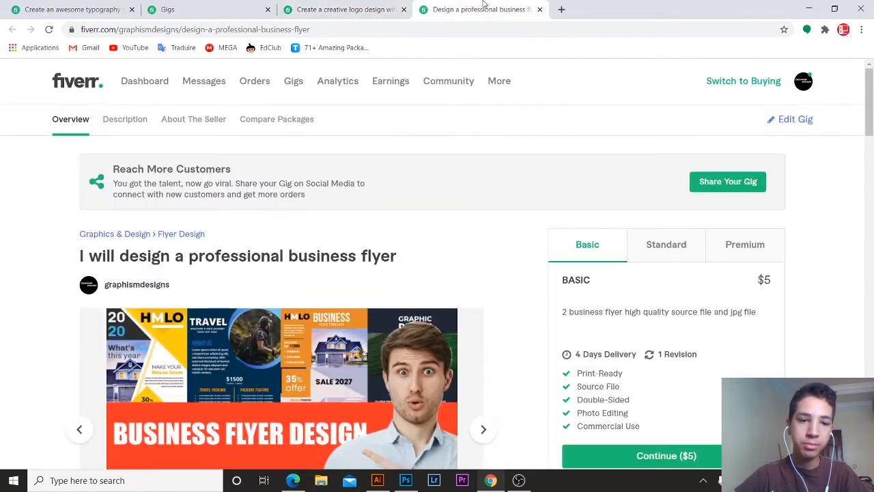
{"action": "left_click", "coordinate": [342, 9]}
{"action": "left_click", "coordinate": [449, 8]}
{"action": "scroll", "coordinate": [474, 319], "scroll_direction": "down", "scroll_amount": 2}
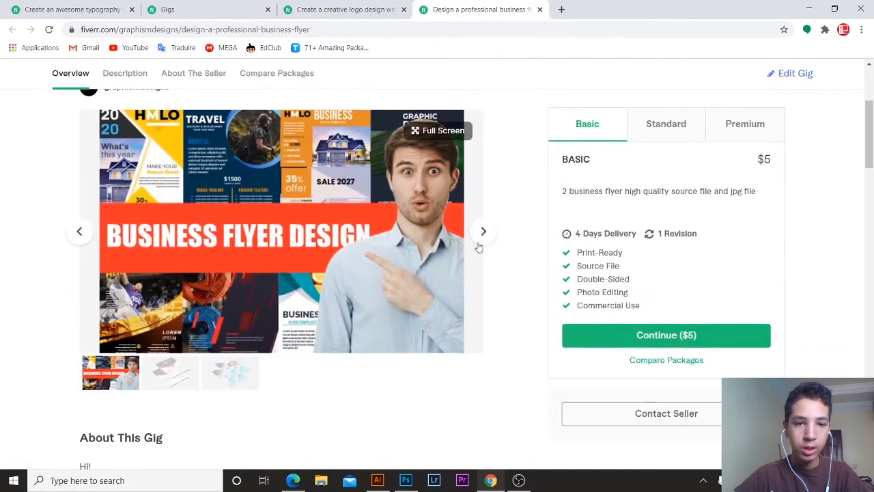
{"action": "scroll", "coordinate": [456, 281], "scroll_direction": "up", "scroll_amount": 1}
{"action": "left_click", "coordinate": [482, 254]}
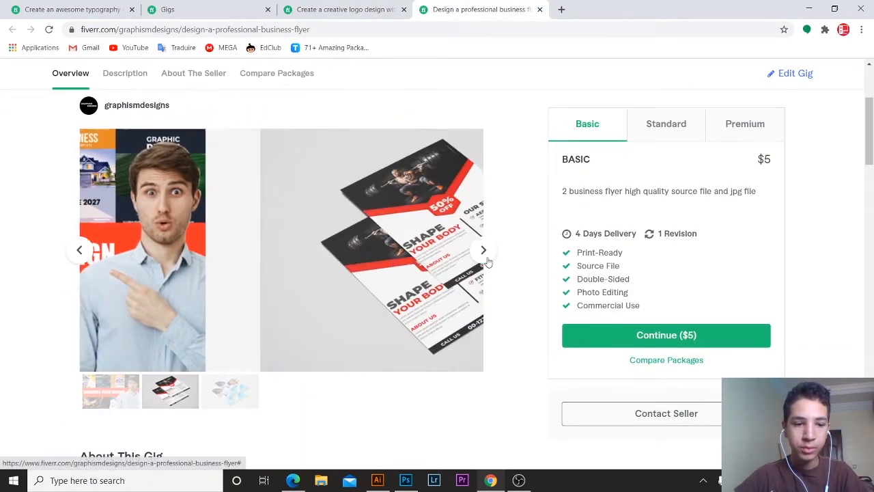
{"action": "left_click", "coordinate": [483, 254]}
Go through the creative logo design gig's gallery and return to its cover image.
{"action": "left_click", "coordinate": [355, 9]}
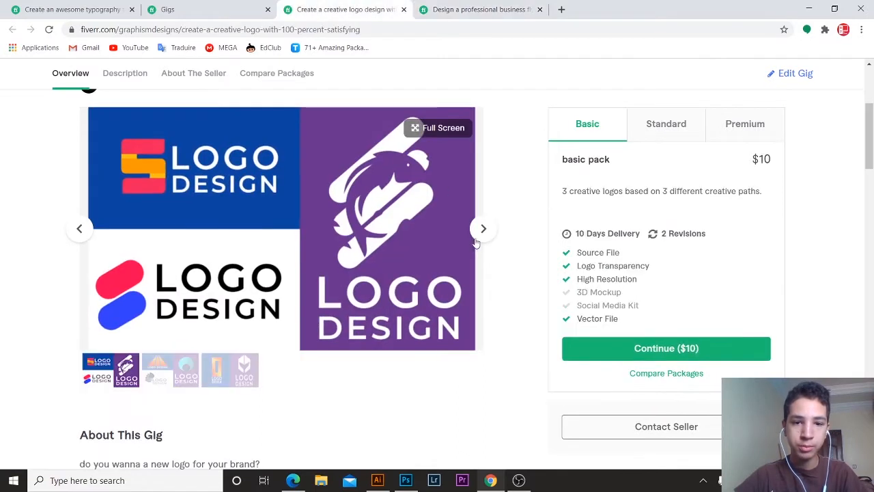
{"action": "left_click", "coordinate": [483, 228]}
{"action": "left_click", "coordinate": [483, 228]}
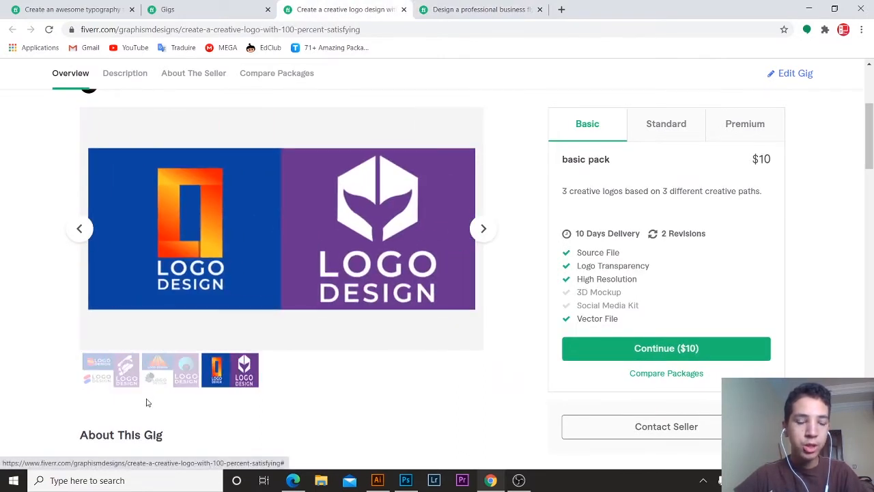
{"action": "left_click", "coordinate": [123, 379]}
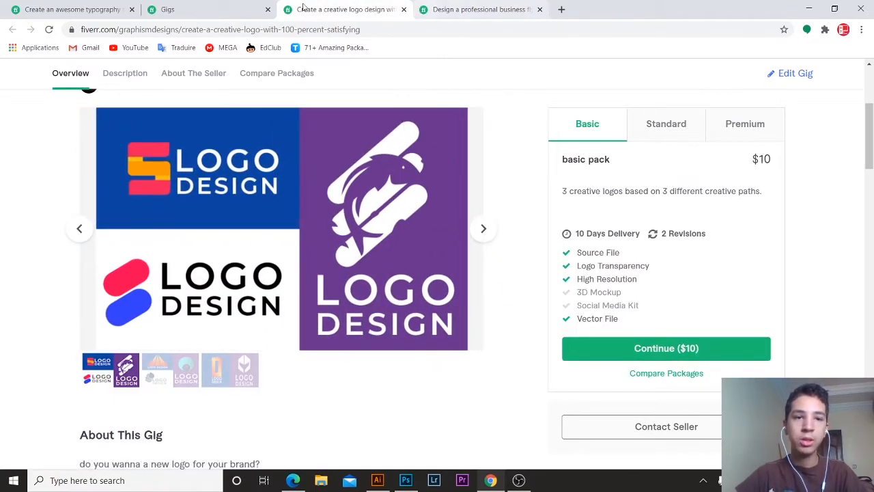
Revisit the active gigs list and both gig previews, ending on the competitor's typography t-shirt gig page.
{"action": "left_click", "coordinate": [244, 6]}
{"action": "scroll", "coordinate": [334, 100], "scroll_direction": "up", "scroll_amount": 3}
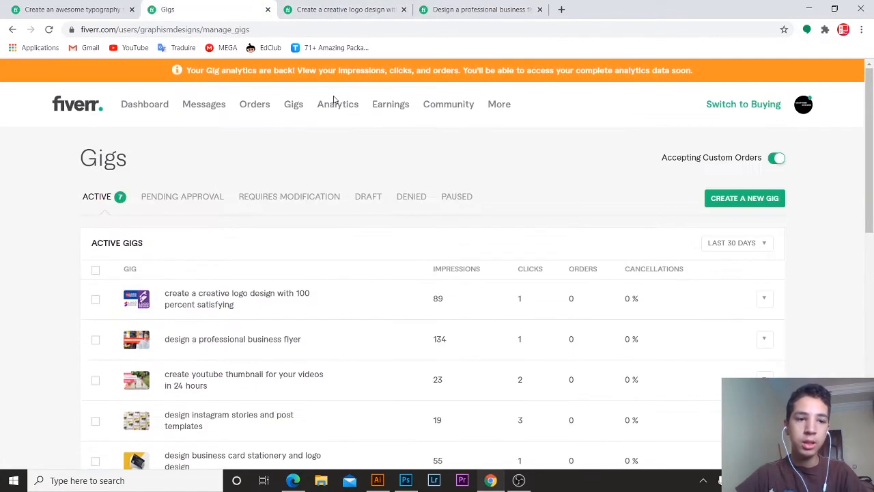
{"action": "left_click", "coordinate": [433, 9]}
{"action": "left_click", "coordinate": [369, 9]}
{"action": "left_click", "coordinate": [75, 9]}
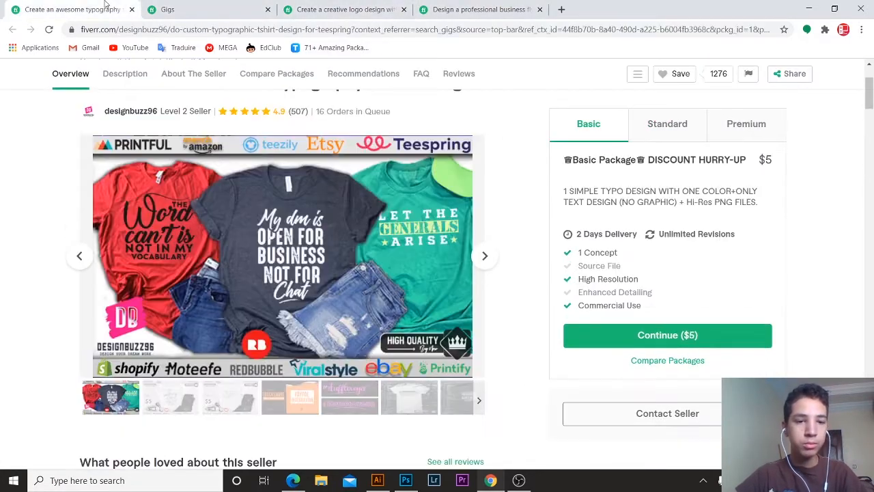
{"action": "scroll", "coordinate": [139, 112], "scroll_direction": "up", "scroll_amount": 3}
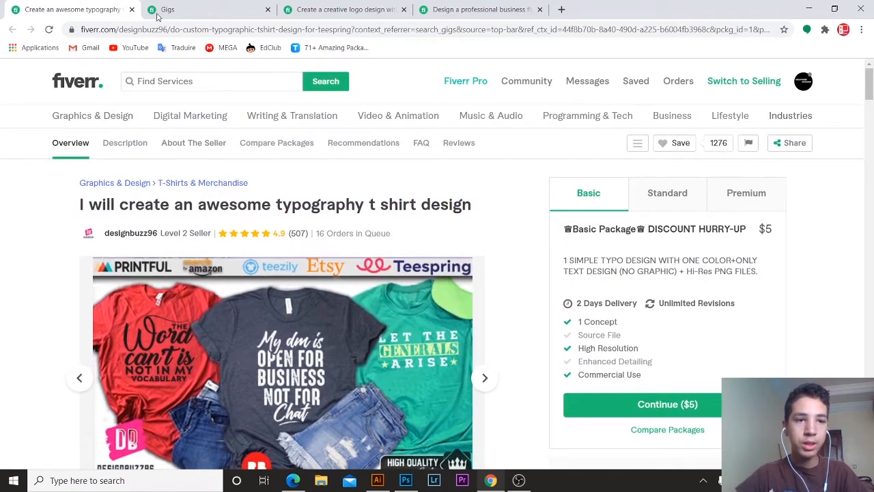
Open the seller's own profile page from the gigs list to see the active gigs.
{"action": "left_click", "coordinate": [219, 5]}
{"action": "left_click", "coordinate": [807, 105]}
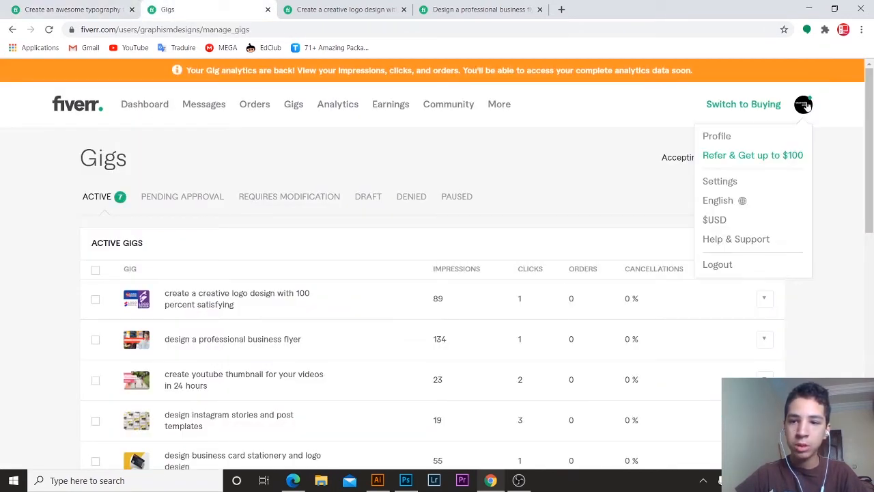
{"action": "left_click", "coordinate": [717, 137]}
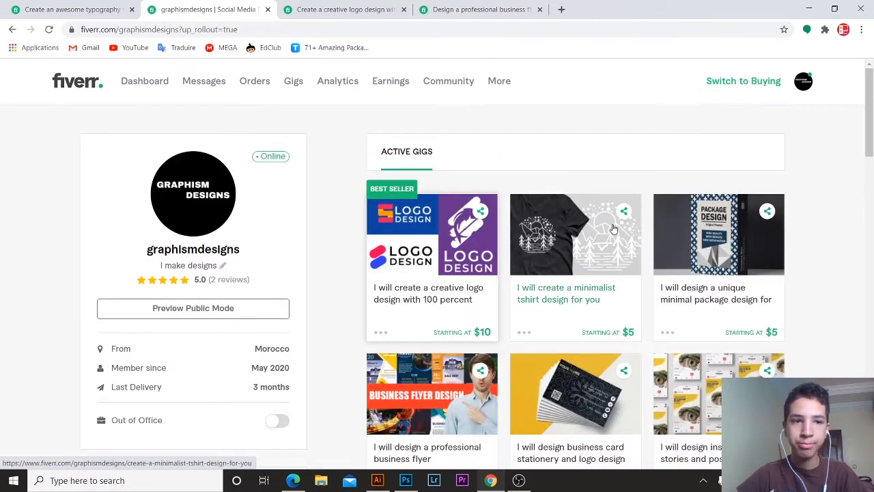
Switch the account to buying mode, search services for "typography t-shirt design" and view the first results.
{"action": "left_click", "coordinate": [746, 82]}
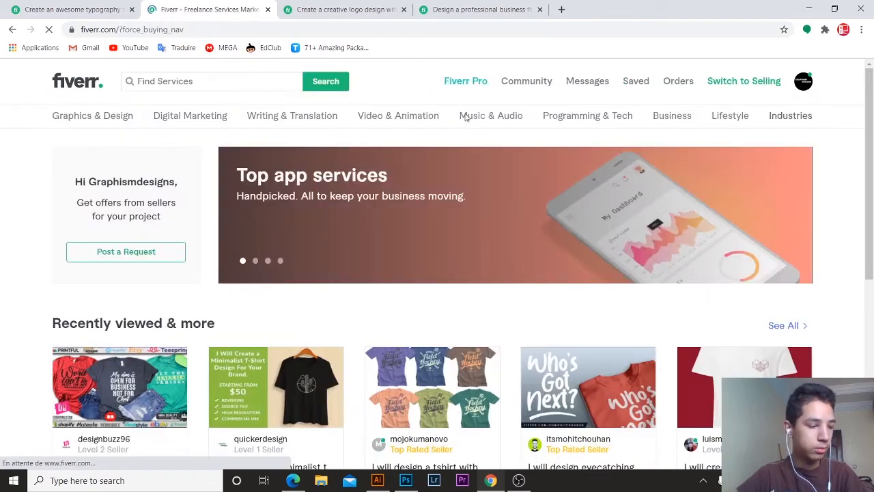
{"action": "left_click", "coordinate": [234, 79]}
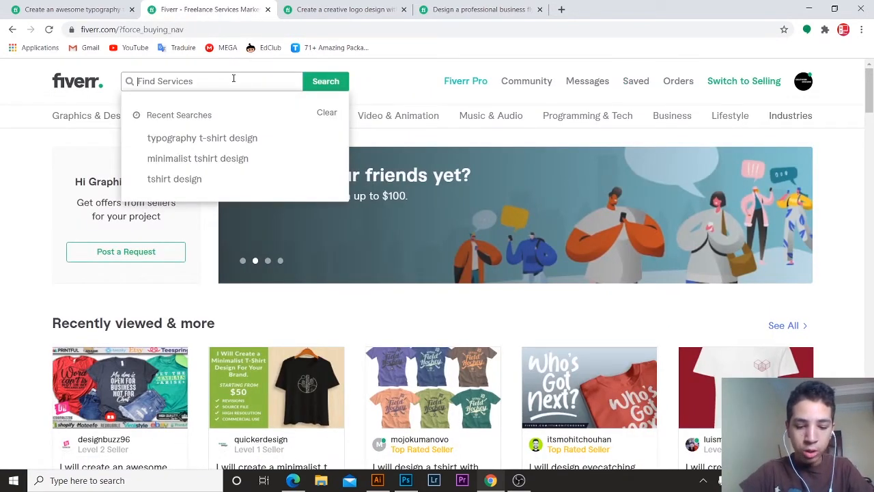
{"action": "type", "text": "typog"}
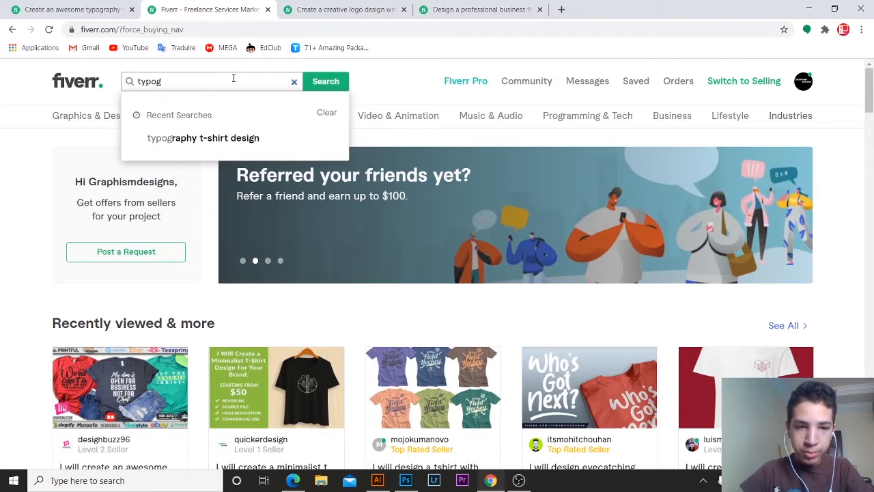
{"action": "key", "text": "BackSpace"}
{"action": "key", "text": "BackSpace"}
{"action": "key", "text": "BackSpace"}
{"action": "key", "text": "BackSpace"}
{"action": "key", "text": "BackSpace"}
{"action": "type", "text": "t"}
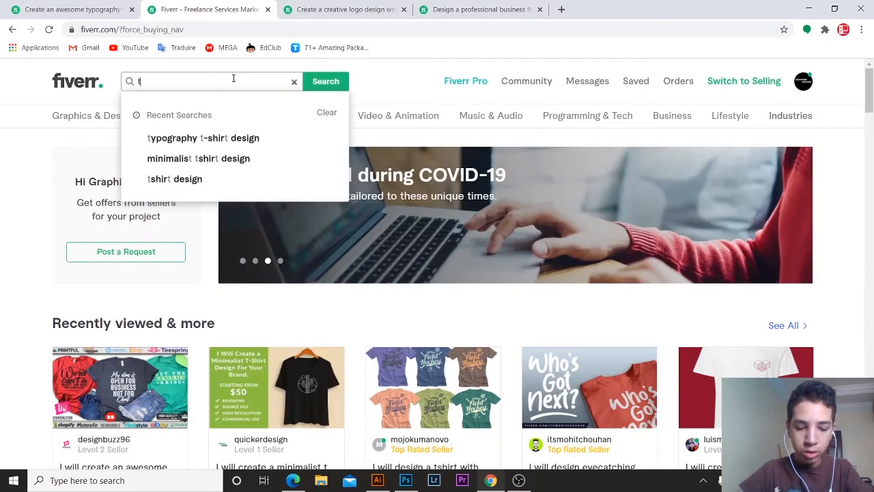
{"action": "type", "text": "ypography t"}
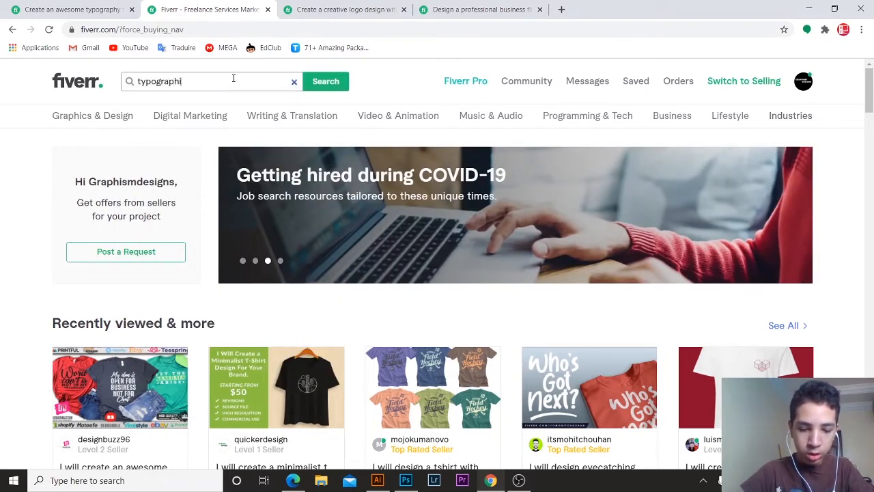
{"action": "key", "text": "BackSpace"}
{"action": "key", "text": "BackSpace"}
{"action": "type", "text": "y t-"}
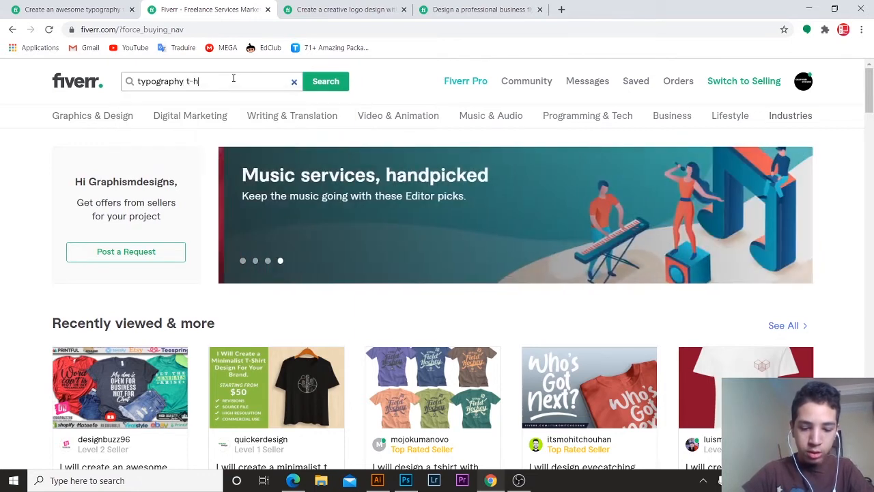
{"action": "type", "text": "shirt de"}
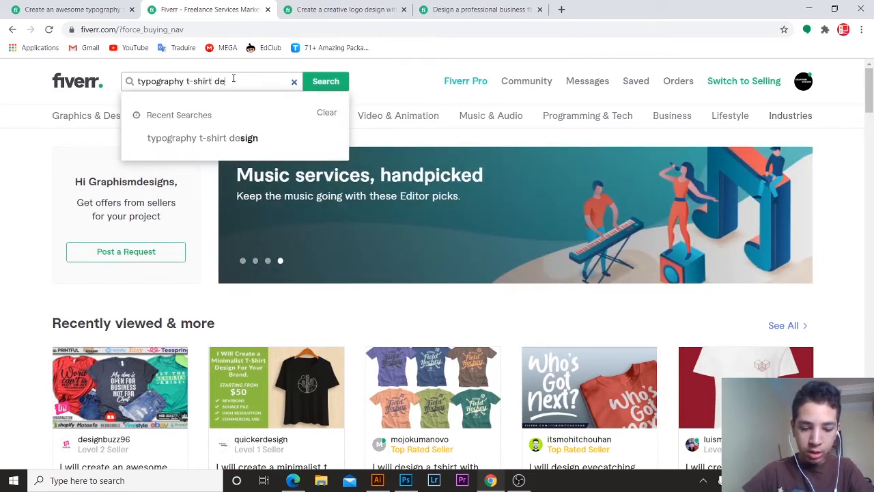
{"action": "type", "text": "sign"}
{"action": "key", "text": "Return"}
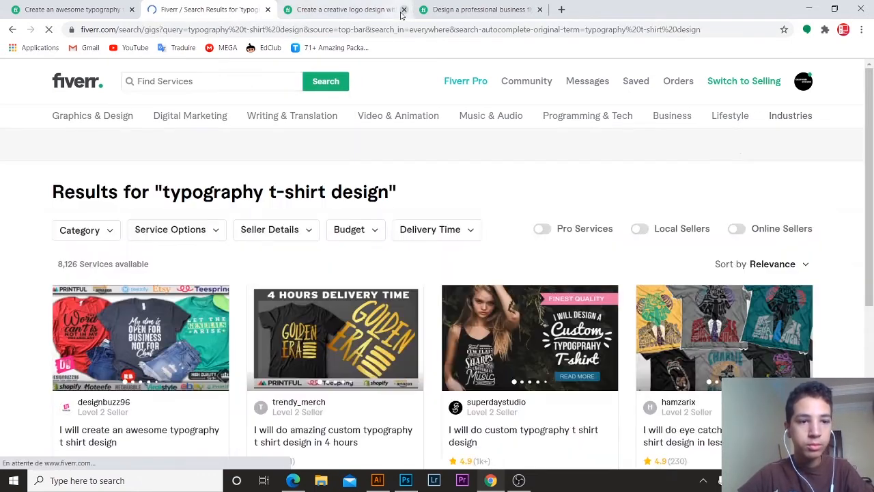
{"action": "scroll", "coordinate": [291, 249], "scroll_direction": "down", "scroll_amount": 2}
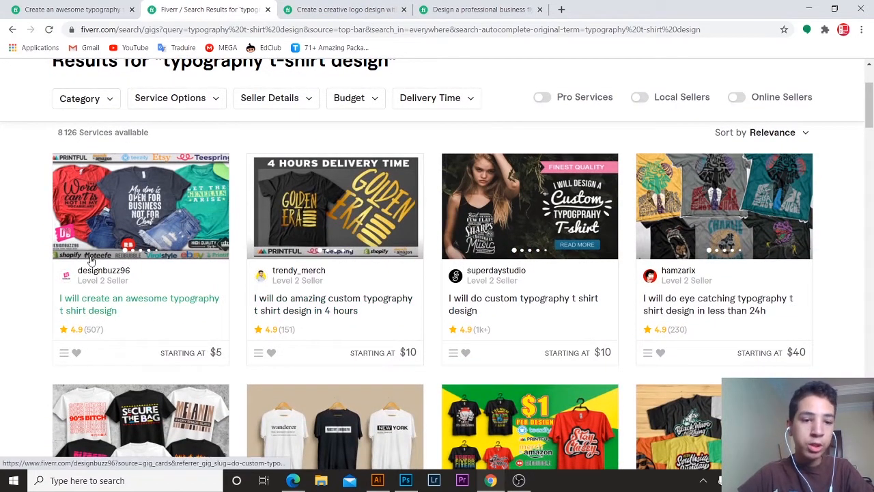
Open the first search result, "I will create an awesome typography t shirt design", and view its cover image and Basic package.
{"action": "left_click", "coordinate": [170, 207]}
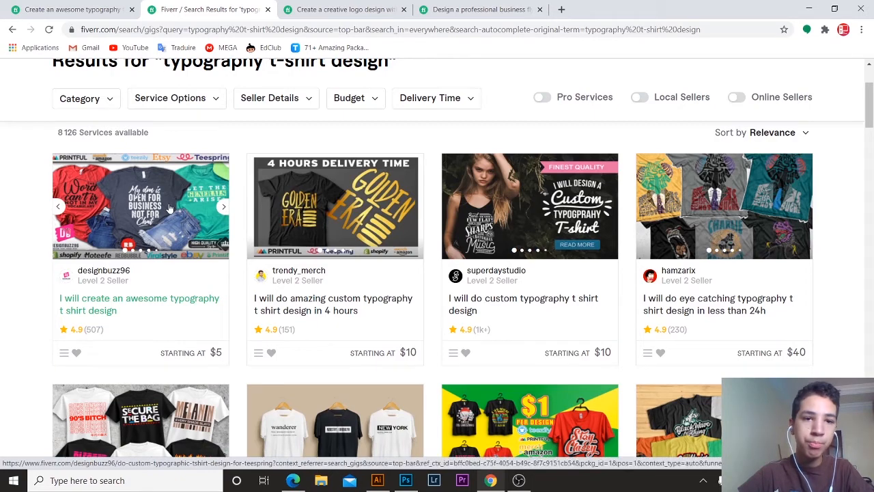
{"action": "scroll", "coordinate": [480, 201], "scroll_direction": "down", "scroll_amount": 2}
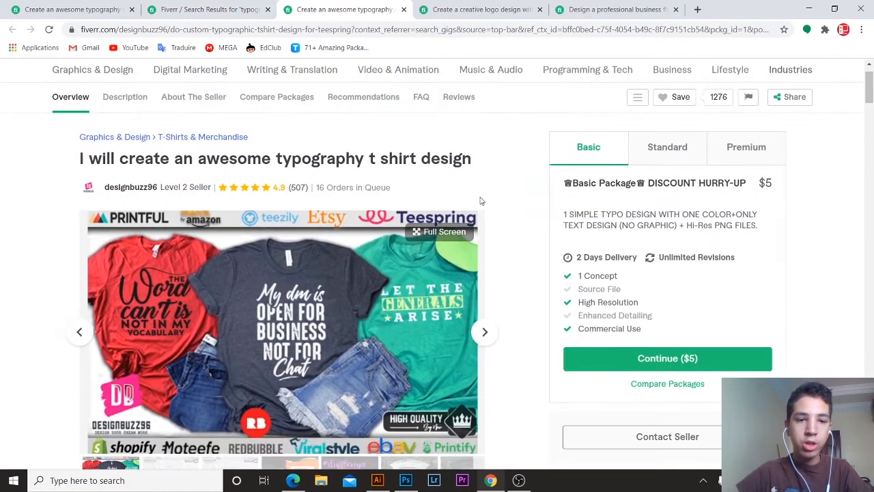
{"action": "scroll", "coordinate": [480, 201], "scroll_direction": "up", "scroll_amount": 1}
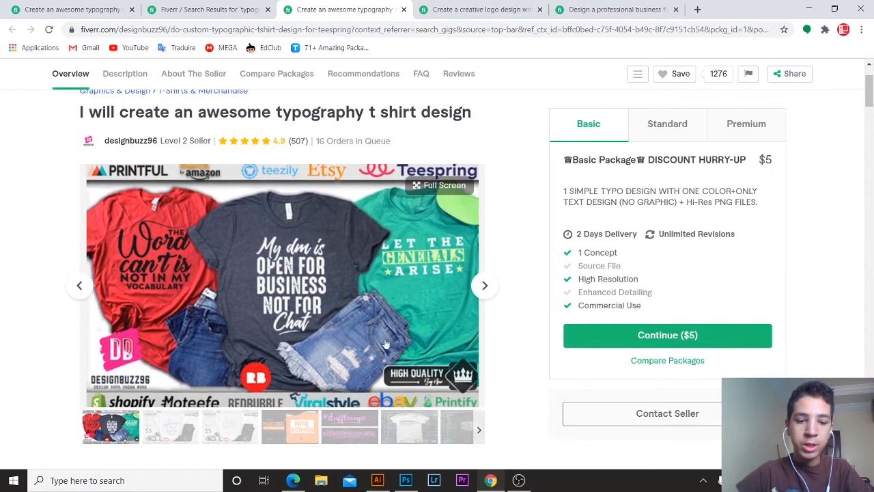
Switch to the n.jpg document in Illustrator and delete the empty layer Calque 2 above the gig image.
{"action": "left_click", "coordinate": [377, 480]}
{"action": "scroll", "coordinate": [449, 305], "scroll_direction": "down", "scroll_amount": 5}
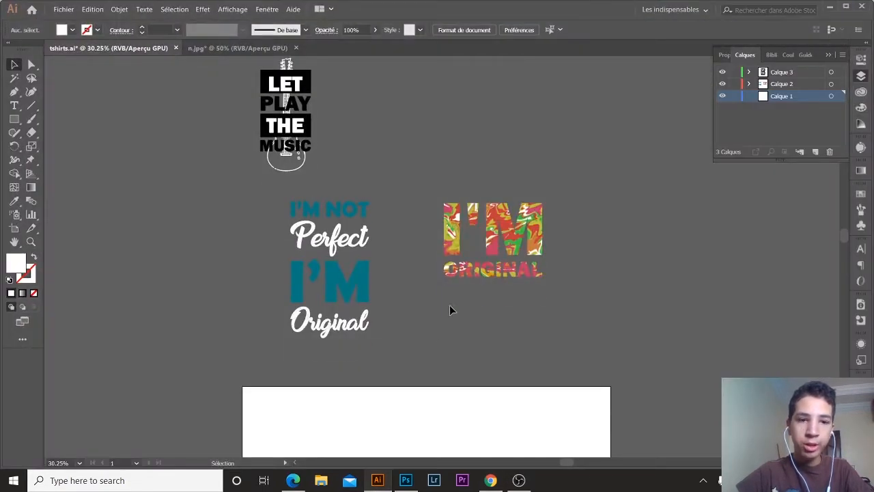
{"action": "left_click", "coordinate": [205, 49]}
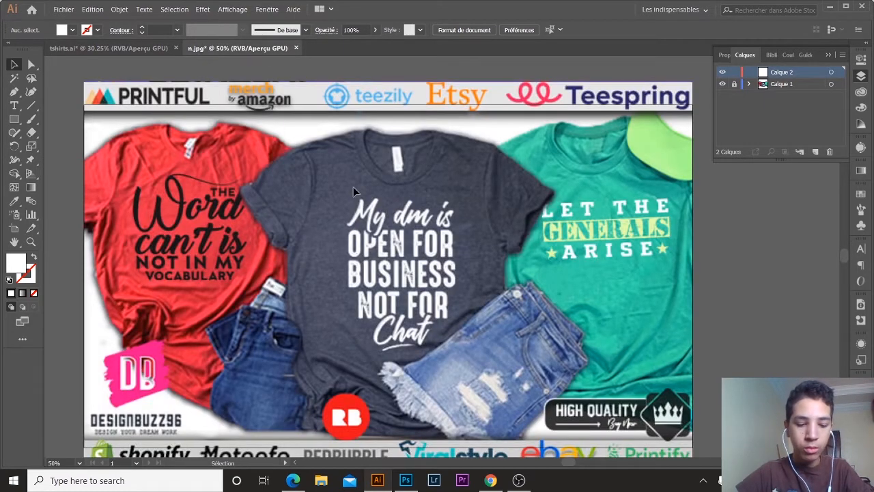
{"action": "key", "text": "z"}
{"action": "key", "text": "ctrl+minus"}
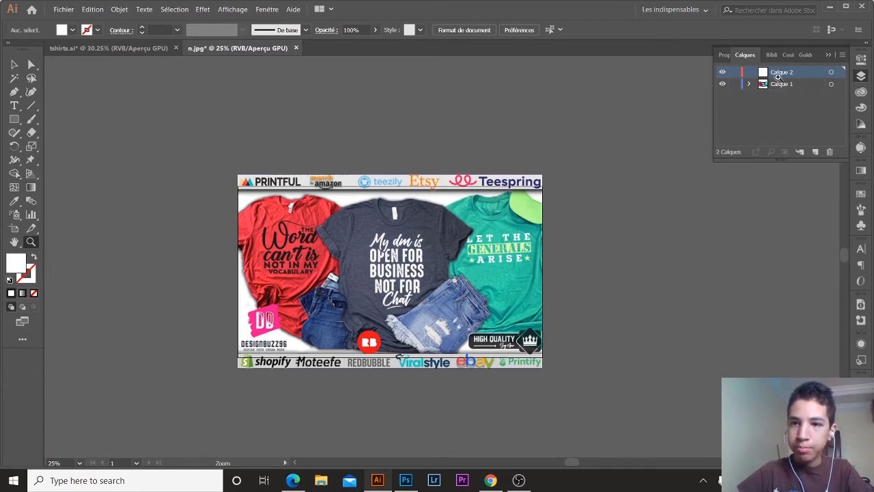
{"action": "left_click", "coordinate": [829, 151]}
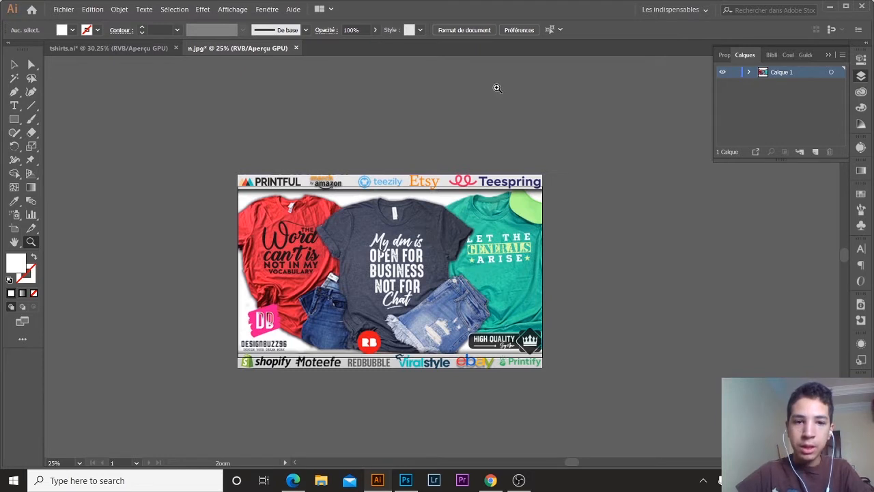
Select the gig cover image and lower its opacity to 72%.
{"action": "left_click", "coordinate": [14, 65]}
{"action": "left_click", "coordinate": [386, 233]}
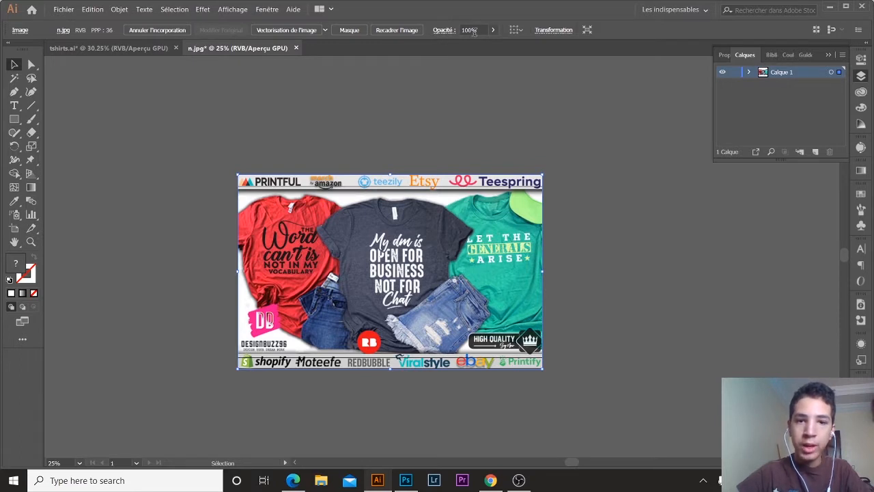
{"action": "left_click", "coordinate": [497, 30]}
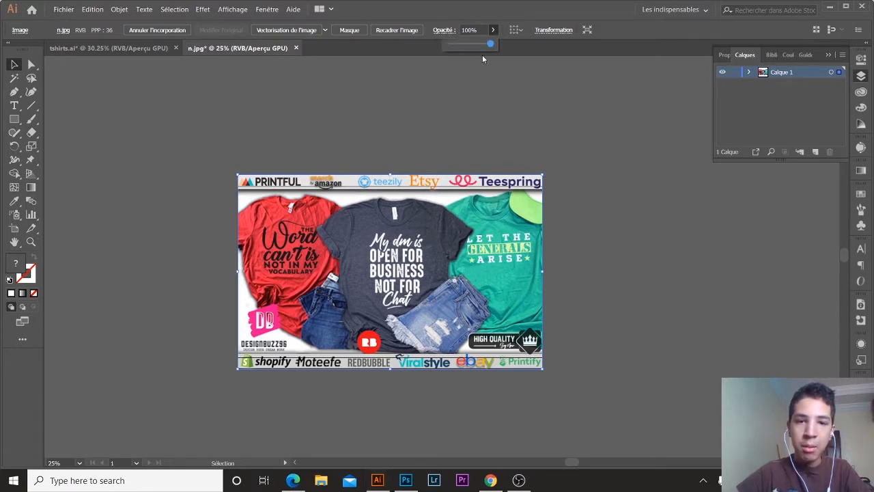
{"action": "left_click_drag", "start_coordinate": [490, 46], "coordinate": [484, 46]}
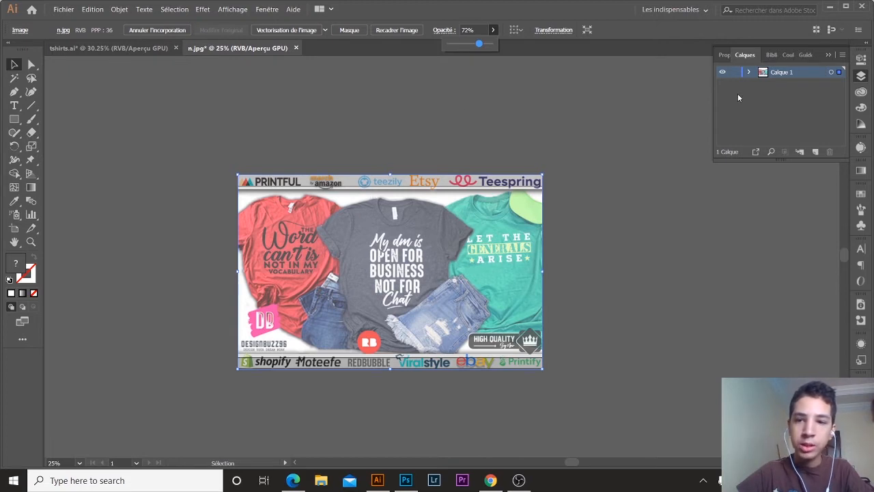
Lock the layer Calque 1 holding the faded image and add a new layer to the document.
{"action": "left_click", "coordinate": [734, 72]}
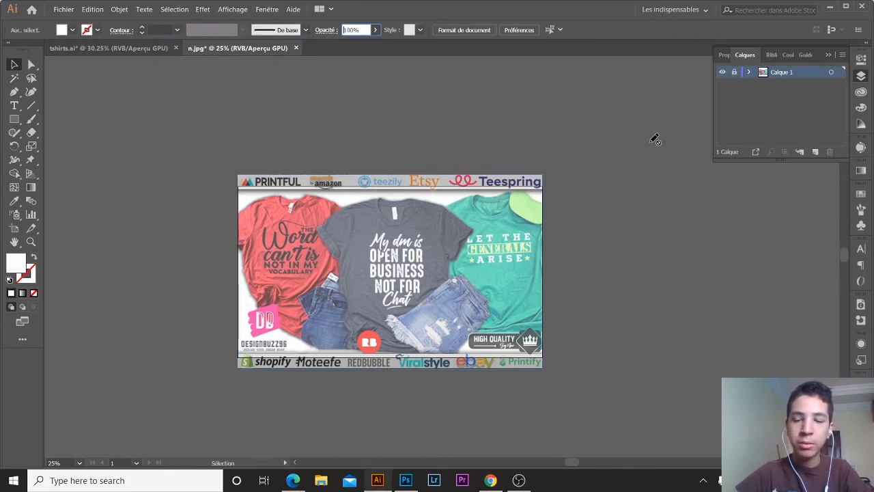
{"action": "left_click", "coordinate": [736, 73]}
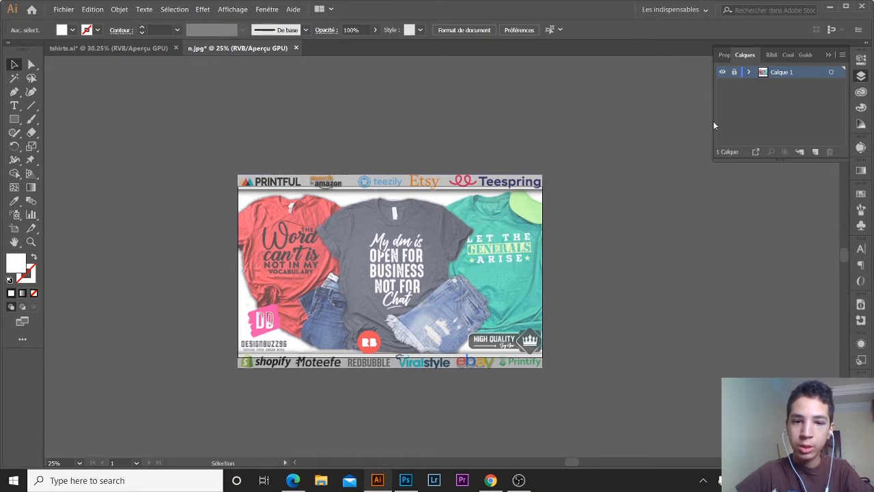
{"action": "left_click", "coordinate": [815, 152]}
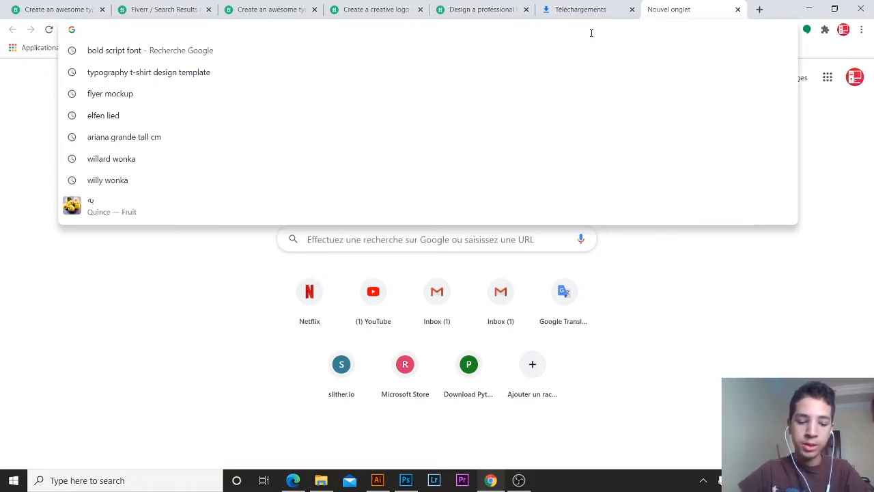
Search Google for "tshirt mockup for free", accept the spelling suggestion "t shirt mockup for free" and show the image results.
{"action": "type", "text": "tshirt"}
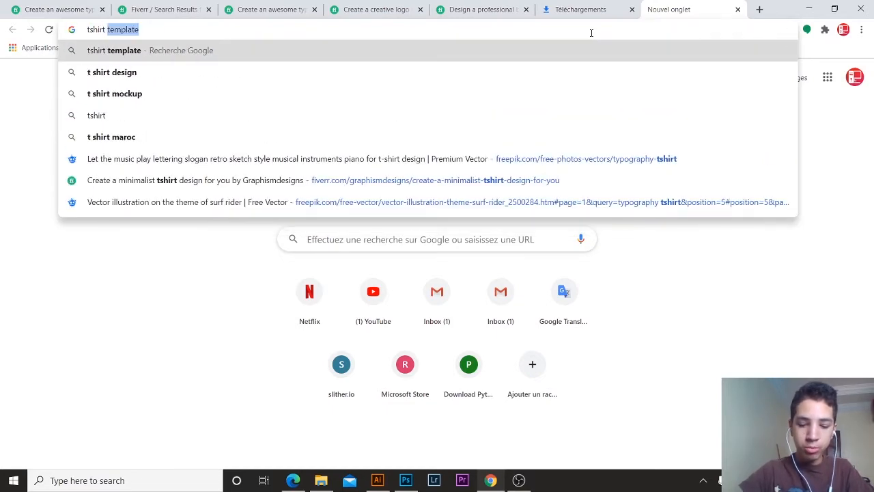
{"action": "type", "text": " mockup fp"}
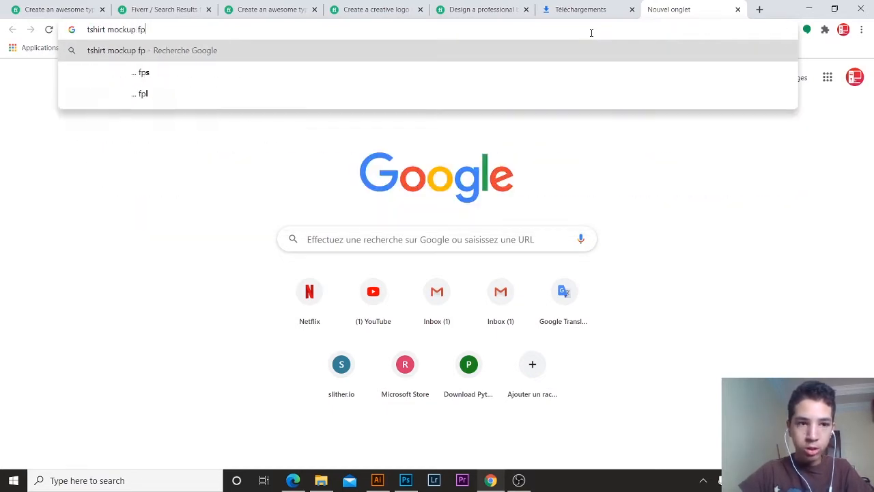
{"action": "key", "text": "BackSpace"}
{"action": "type", "text": "or free"}
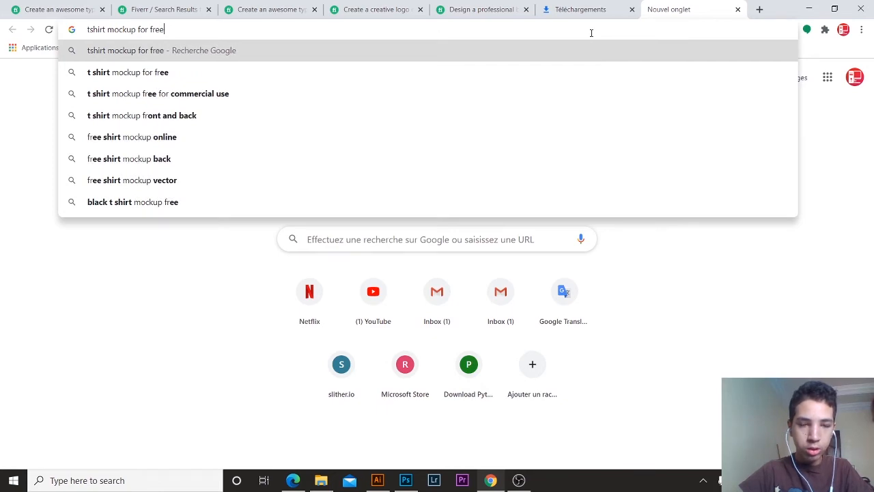
{"action": "key", "text": "Return"}
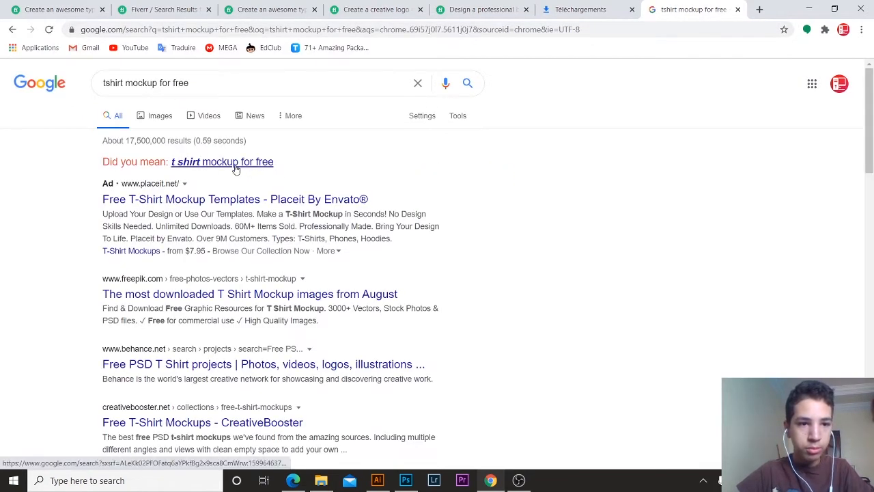
{"action": "left_click", "coordinate": [236, 168]}
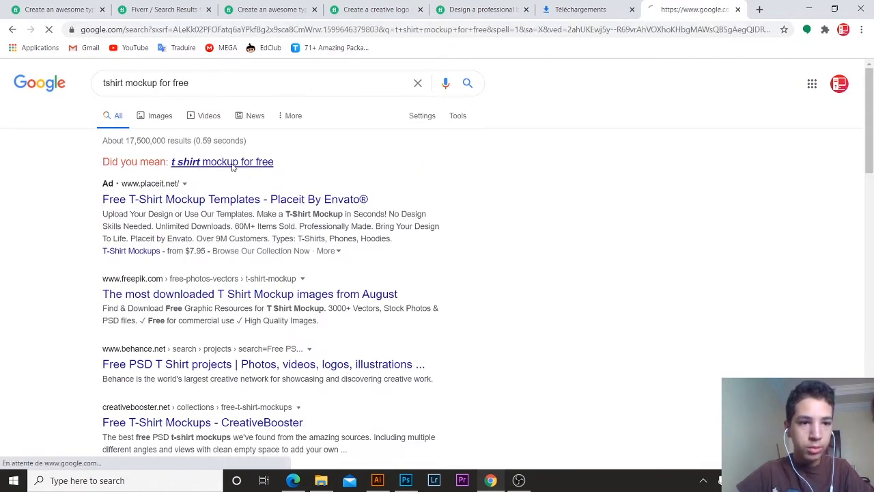
{"action": "left_click", "coordinate": [152, 120]}
Browse the T-shirt mockup images and select the creativebooster.net mockup with a black and a white hanging shirt.
{"action": "scroll", "coordinate": [588, 282], "scroll_direction": "down", "scroll_amount": 1}
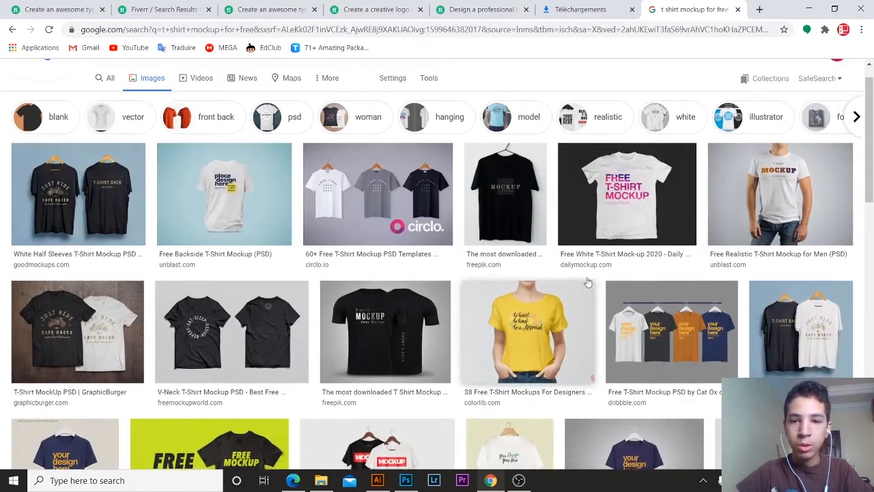
{"action": "scroll", "coordinate": [587, 282], "scroll_direction": "up", "scroll_amount": 1}
{"action": "scroll", "coordinate": [587, 282], "scroll_direction": "down", "scroll_amount": 5}
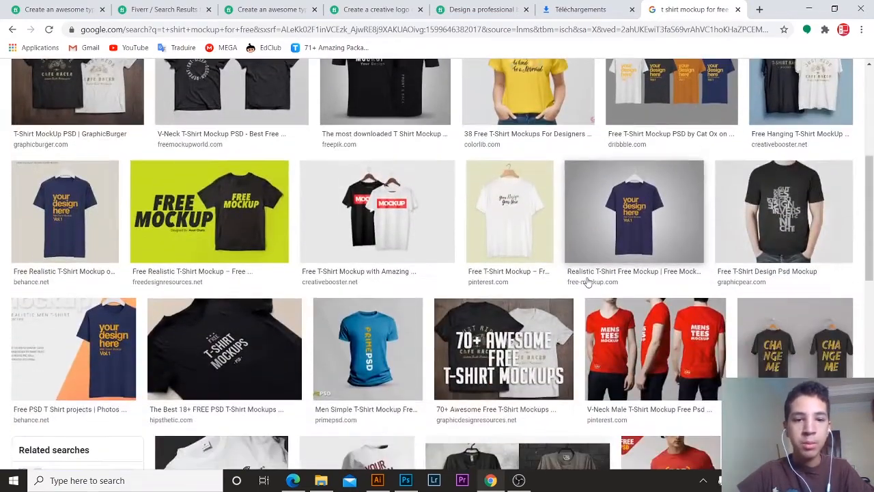
{"action": "scroll", "coordinate": [588, 282], "scroll_direction": "up", "scroll_amount": 5}
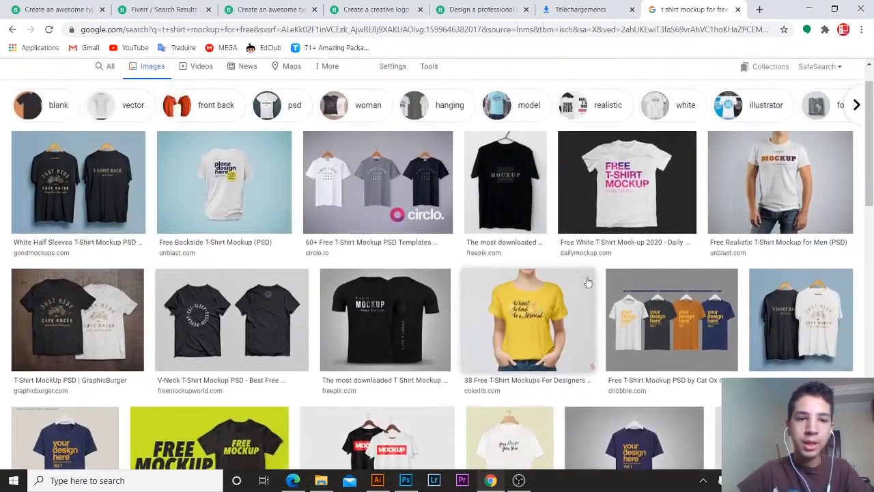
{"action": "scroll", "coordinate": [587, 282], "scroll_direction": "down", "scroll_amount": 3}
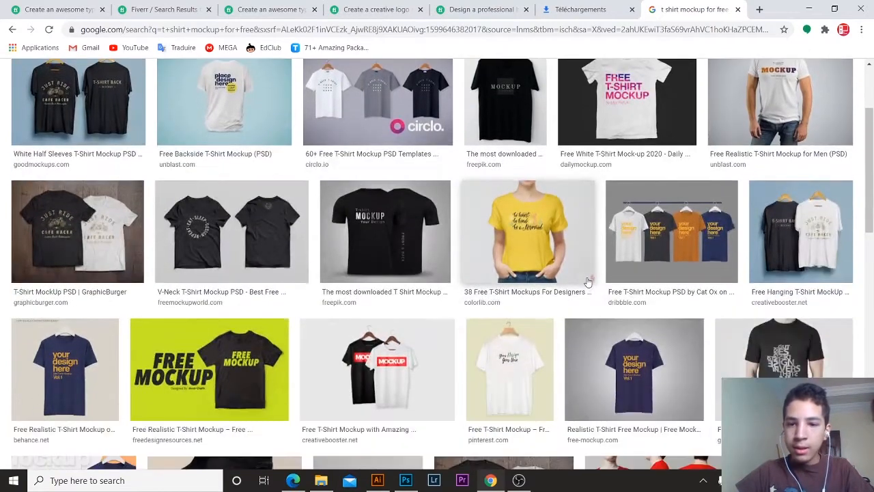
{"action": "scroll", "coordinate": [587, 282], "scroll_direction": "down", "scroll_amount": 1}
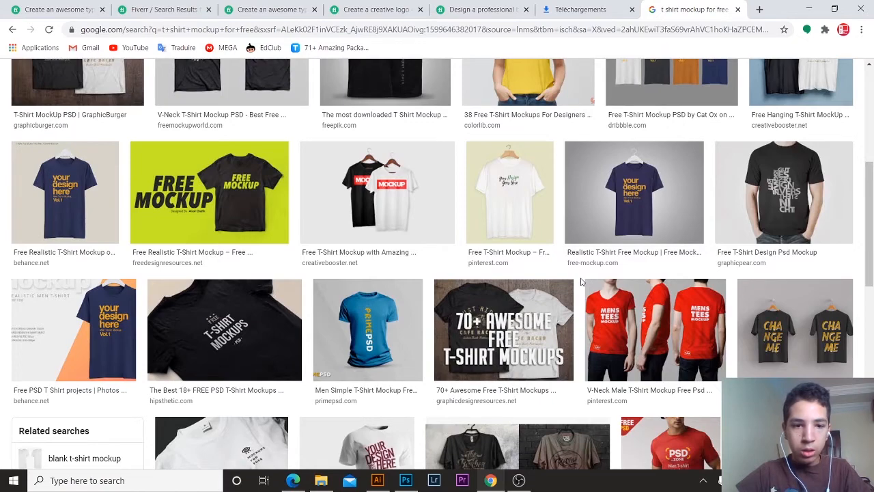
{"action": "left_click", "coordinate": [402, 178]}
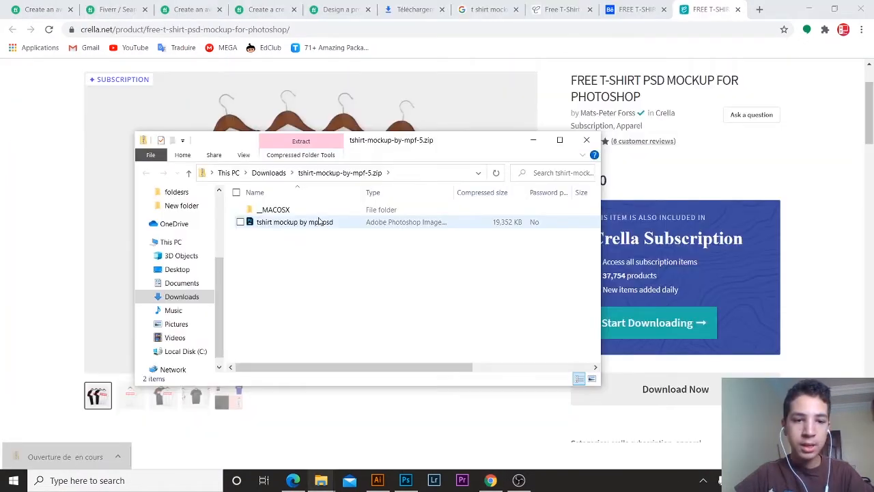
Open "tshirt mockup by mpf.psd" in Photoshop from the downloaded archive tshirt-mockup-by-mpf-5.zip.
{"action": "left_click", "coordinate": [320, 221]}
{"action": "double_click", "coordinate": [396, 221]}
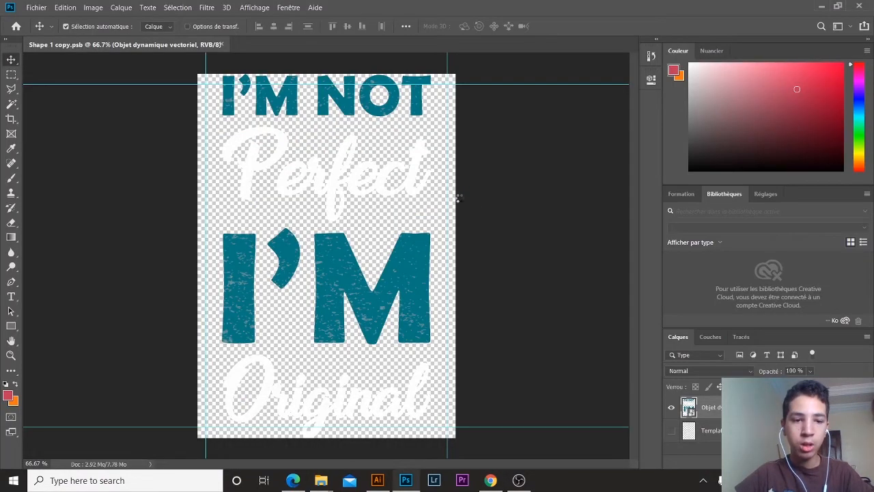
{"action": "left_click", "coordinate": [468, 237]}
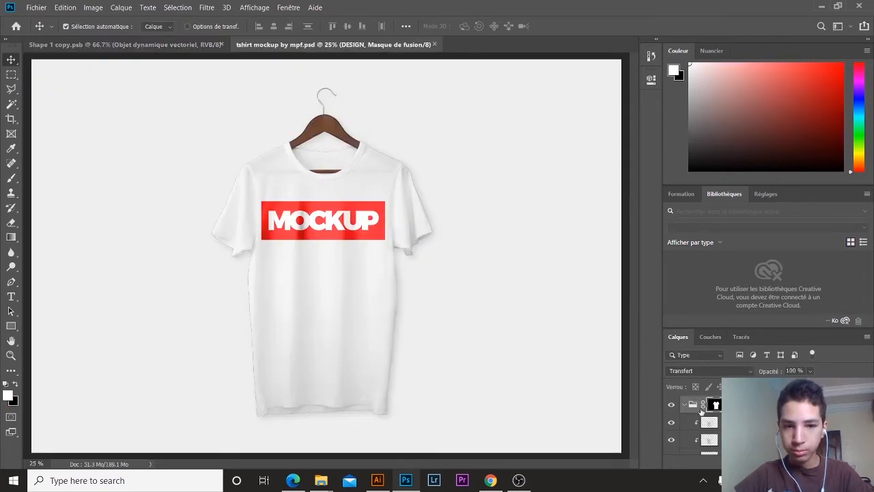
Open the "YOUR DESIGN HERE" smart object's contents, discarding the embedded color profile, and hide the MOCKUP layer.
{"action": "scroll", "coordinate": [751, 425], "scroll_direction": "down", "scroll_amount": 2}
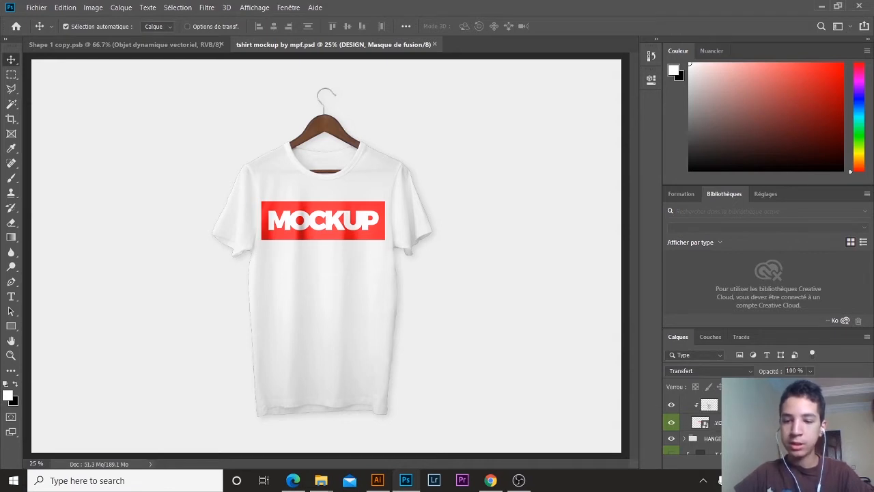
{"action": "double_click", "coordinate": [708, 426]}
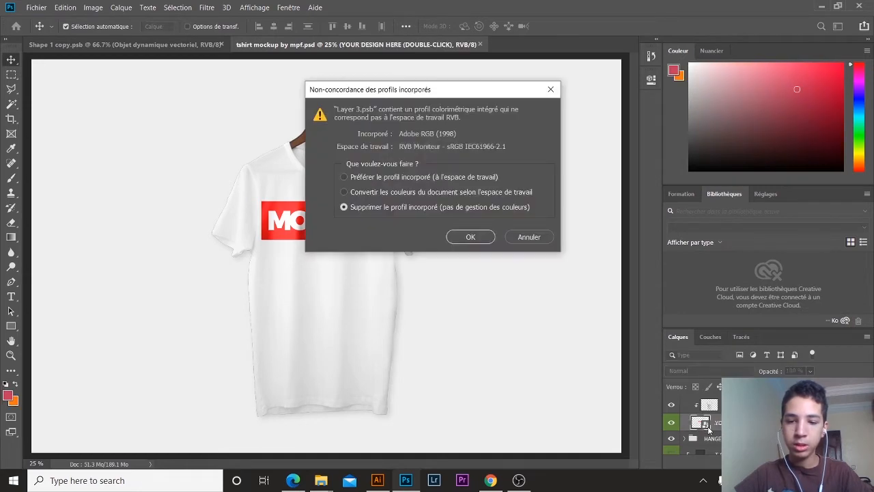
{"action": "left_click", "coordinate": [480, 234]}
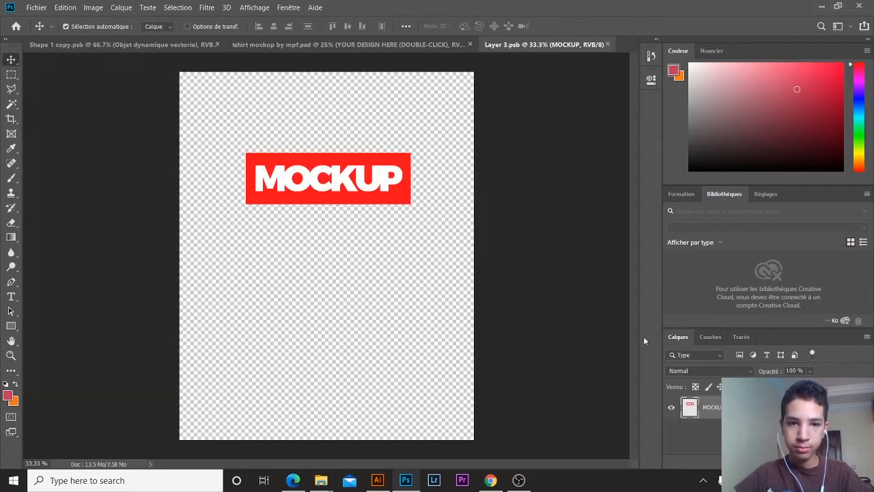
{"action": "left_click", "coordinate": [673, 410]}
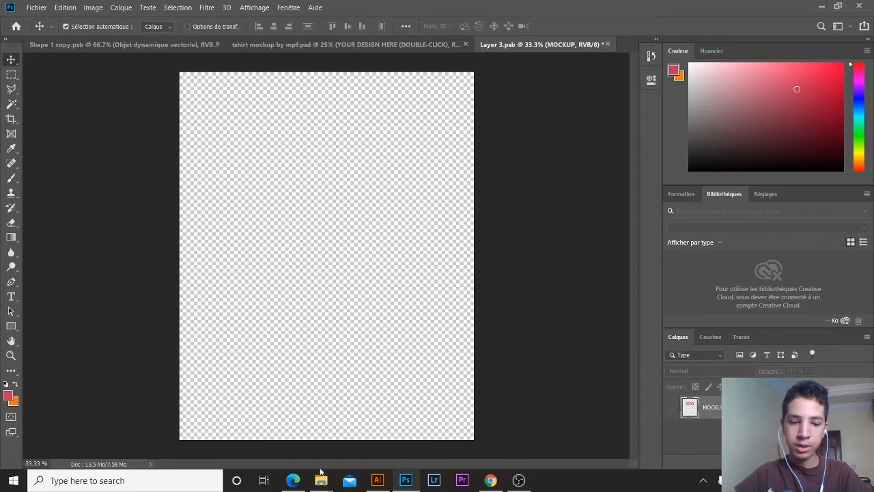
Copy the "I'M NOT Perfect I'M Original" design from tshirts.ai in Illustrator and place it as a smart object in Photoshop's Layer 3.psb.
{"action": "left_click", "coordinate": [377, 480]}
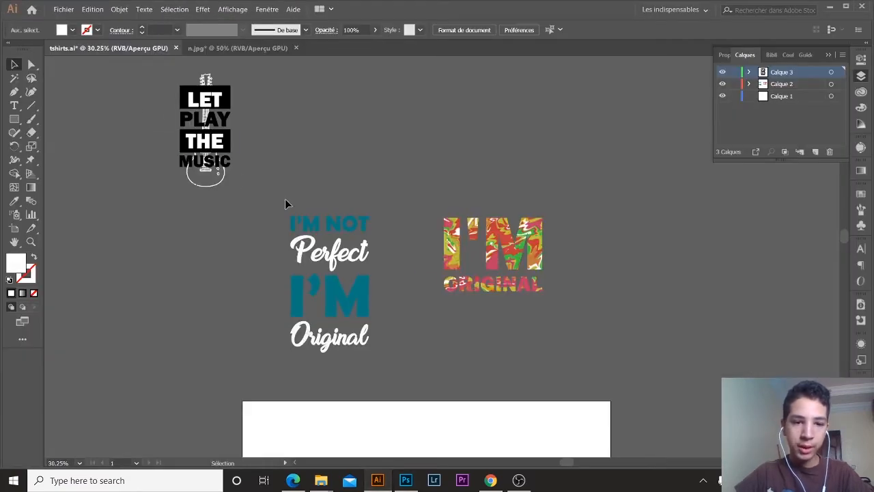
{"action": "left_click_drag", "start_coordinate": [287, 203], "coordinate": [402, 398]}
{"action": "key", "text": "ctrl+c"}
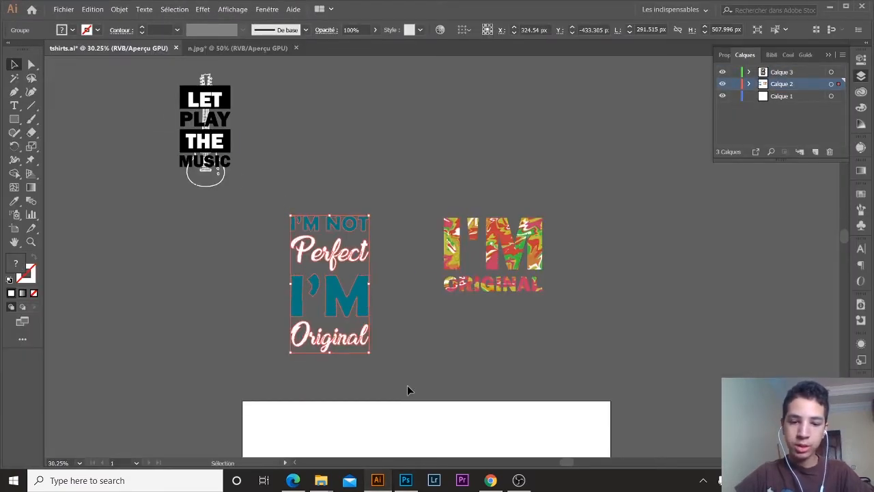
{"action": "left_click", "coordinate": [406, 480]}
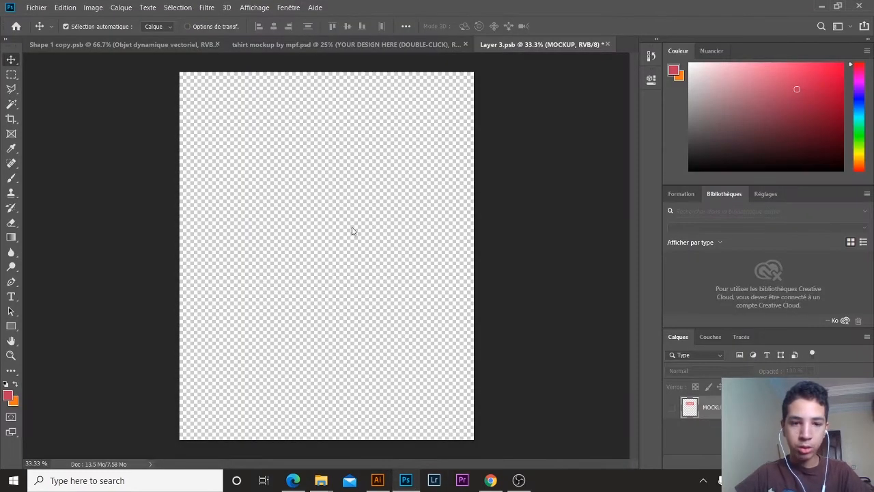
{"action": "key", "text": "ctrl+v"}
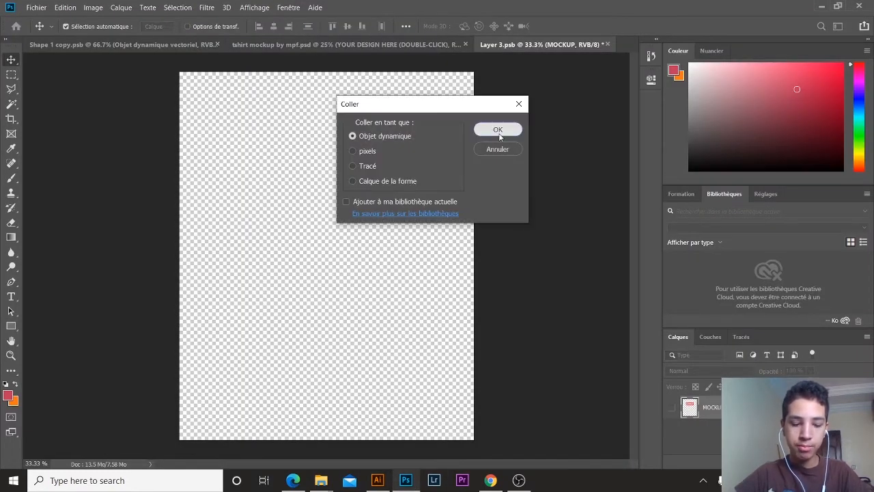
{"action": "left_click", "coordinate": [498, 130]}
{"action": "key", "text": "Return"}
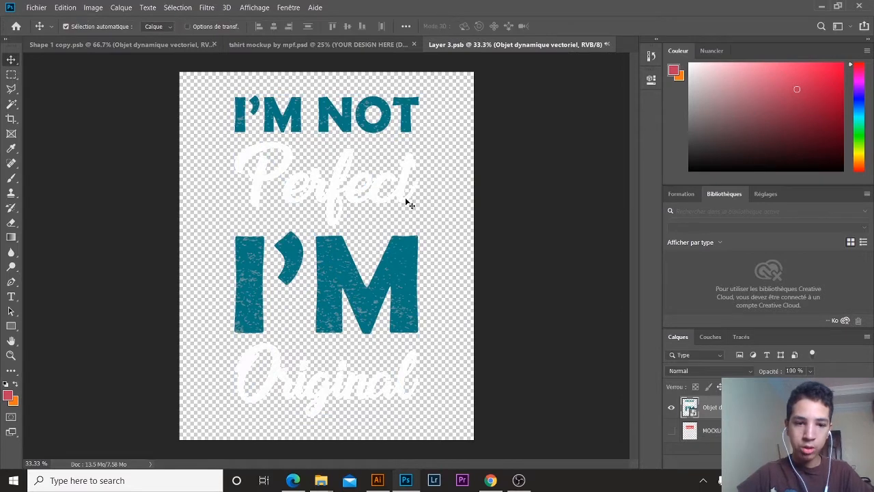
Save Layer 3.psb, then scale its design in the T-shirt mockup to about 43% and position it on the chest.
{"action": "key", "text": "ctrl+s"}
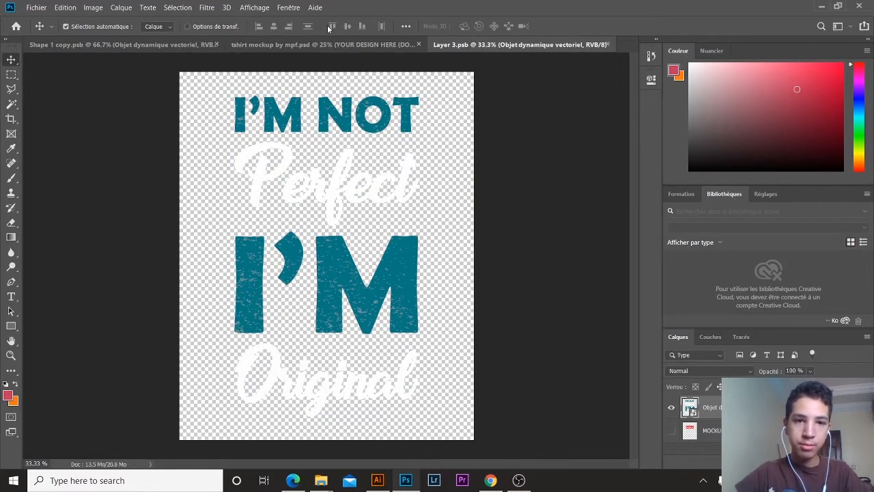
{"action": "left_click", "coordinate": [315, 43]}
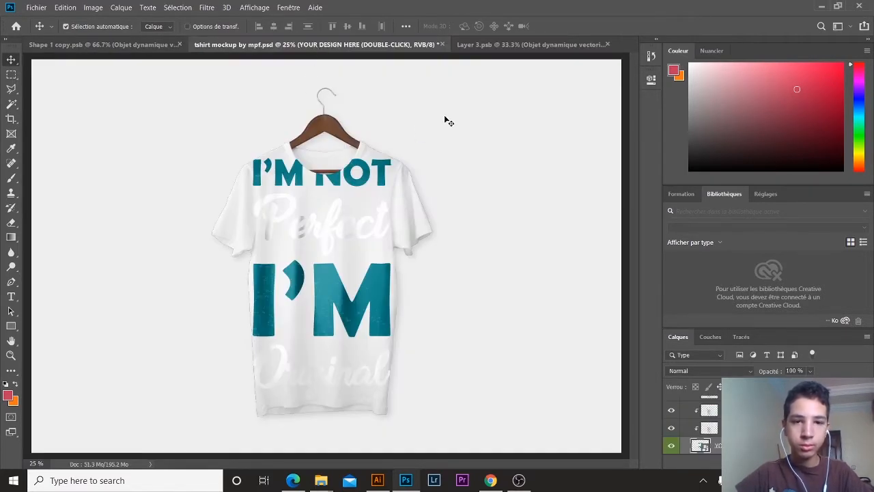
{"action": "key", "text": "ctrl+t"}
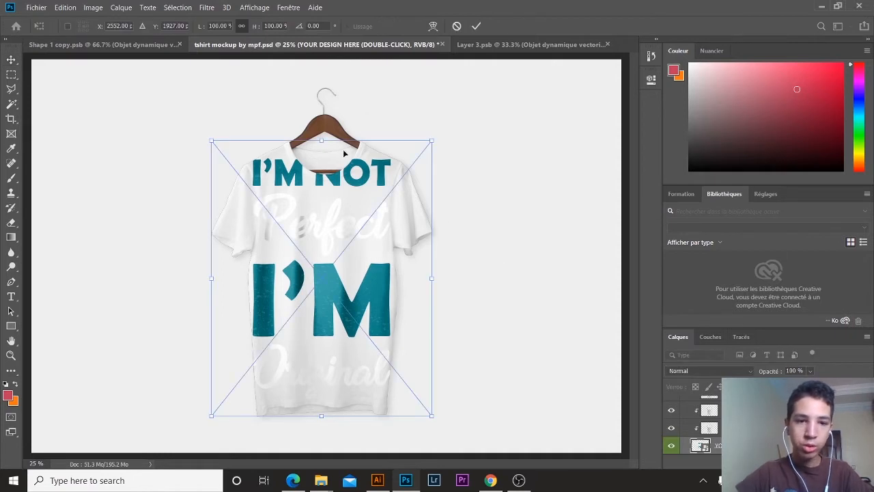
{"action": "left_click_drag", "start_coordinate": [322, 140], "coordinate": [321, 237]}
{"action": "left_click_drag", "start_coordinate": [335, 328], "coordinate": [338, 271]}
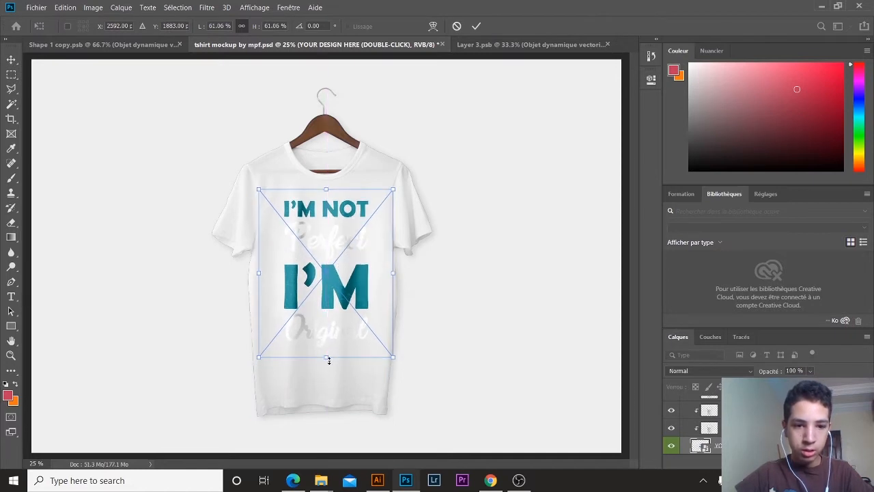
{"action": "left_click_drag", "start_coordinate": [329, 360], "coordinate": [328, 304]}
{"action": "key", "text": "Return"}
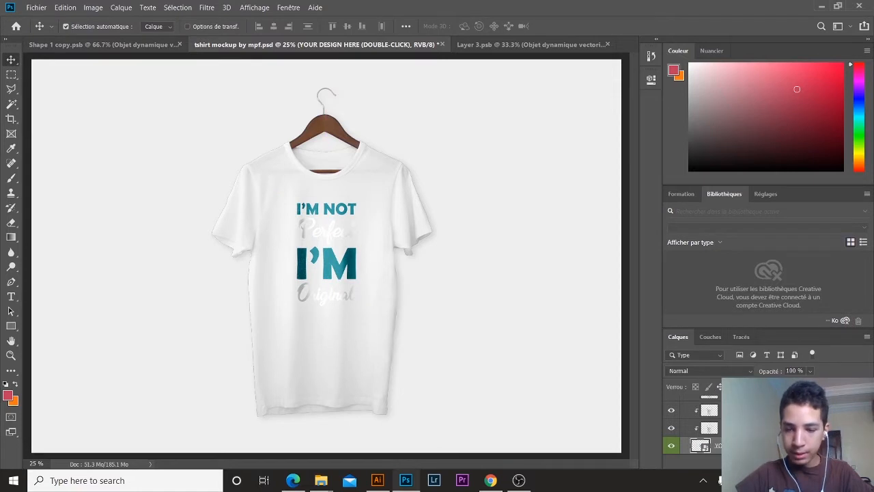
Show the T-SHIRT BLACK layer and hide the background group in the mockup.
{"action": "scroll", "coordinate": [765, 425], "scroll_direction": "down", "scroll_amount": 3}
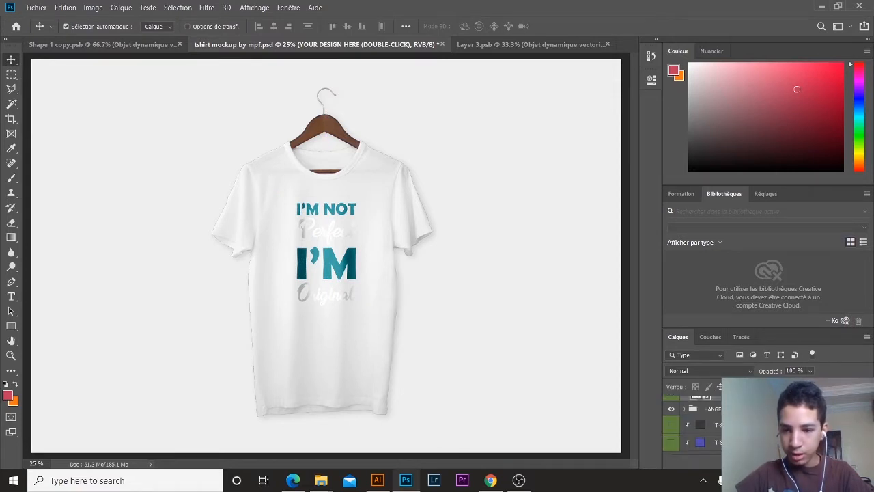
{"action": "left_click", "coordinate": [680, 426]}
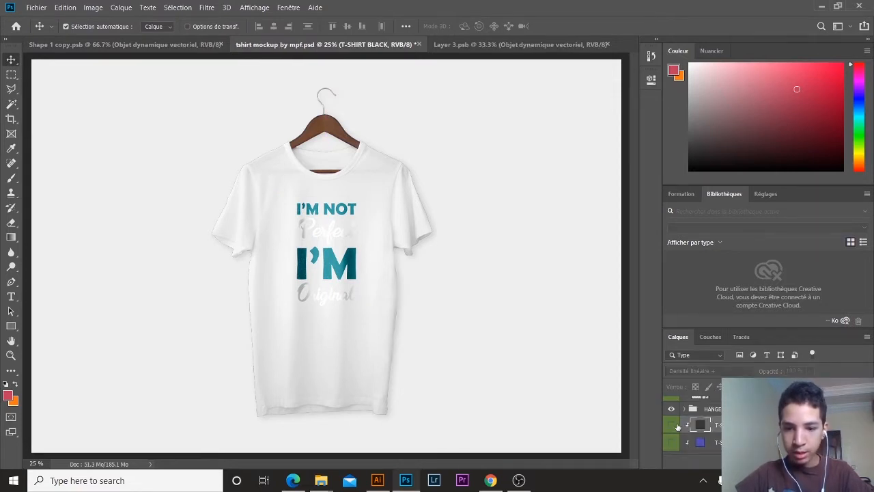
{"action": "left_click", "coordinate": [672, 425]}
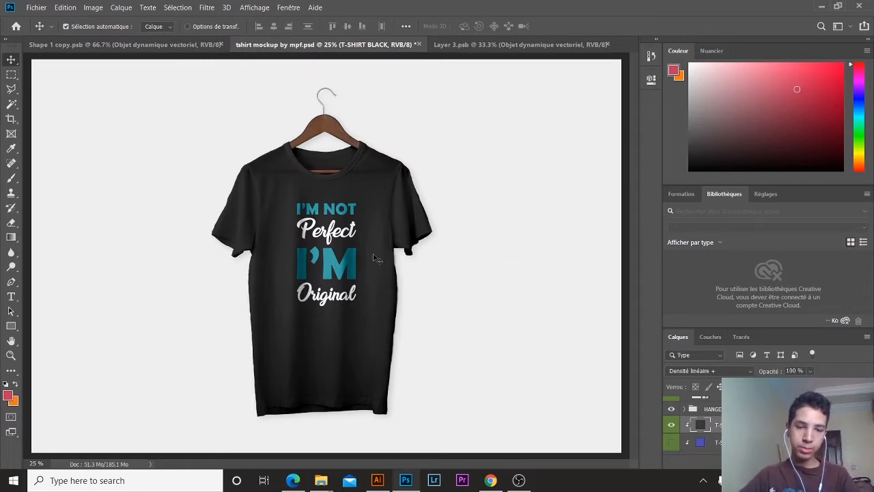
{"action": "key", "text": "z"}
{"action": "left_click", "coordinate": [348, 275], "text": "alt"}
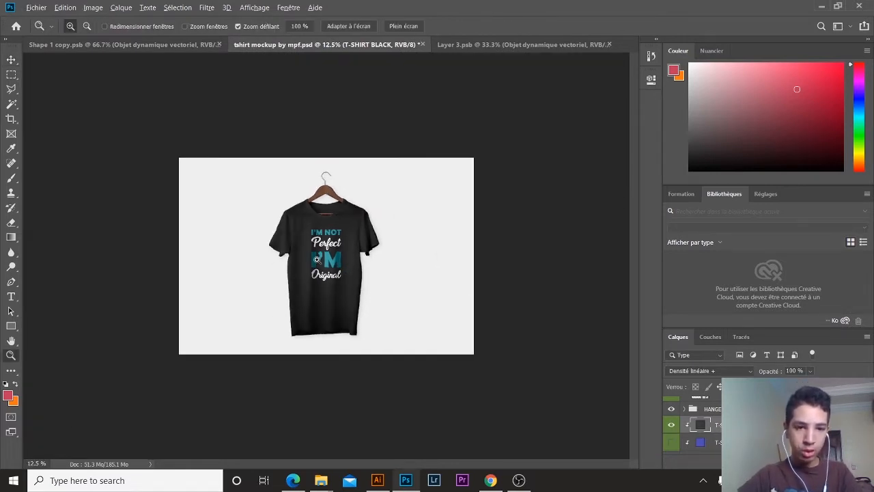
{"action": "left_click", "coordinate": [316, 259]}
{"action": "left_click", "coordinate": [316, 259], "text": "alt"}
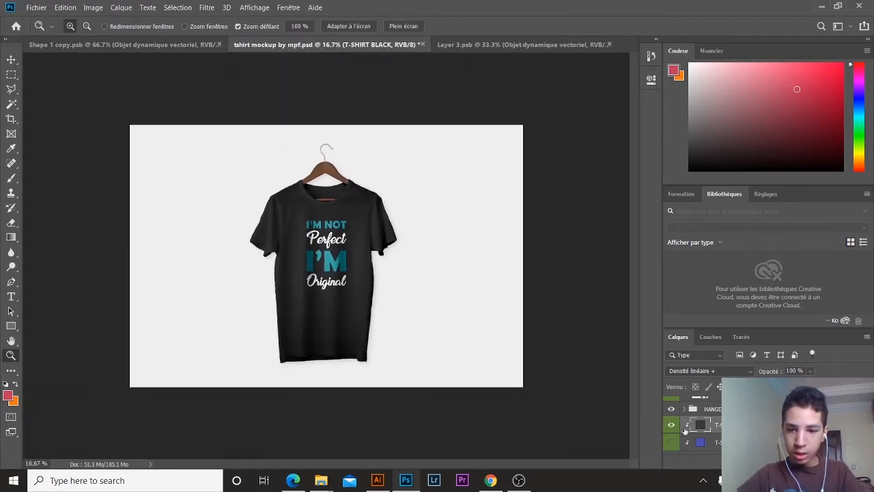
{"action": "scroll", "coordinate": [693, 423], "scroll_direction": "down", "scroll_amount": 1}
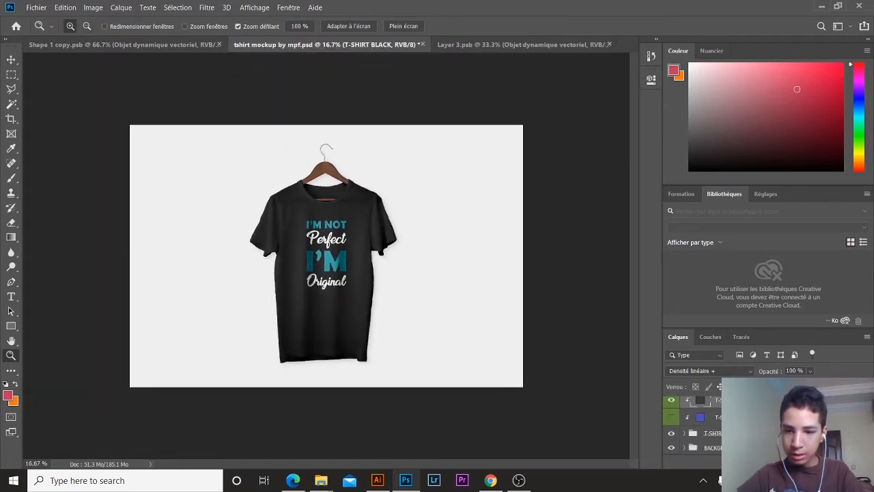
{"action": "left_click", "coordinate": [670, 448]}
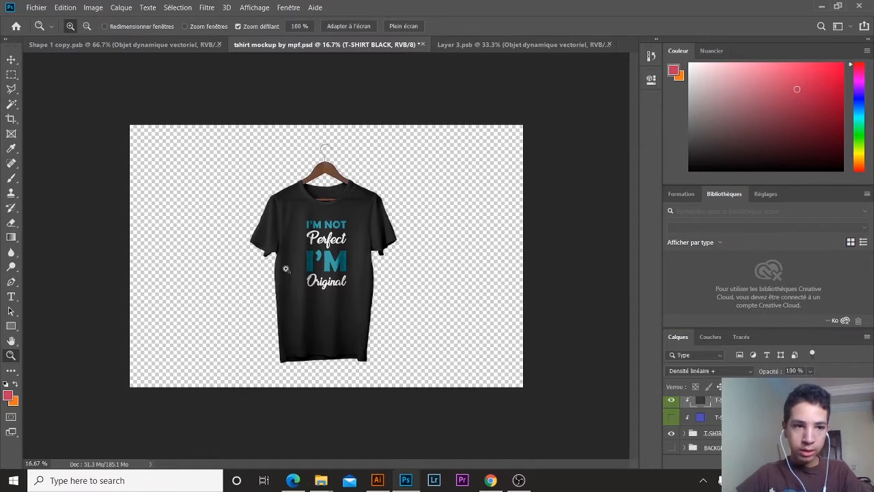
{"action": "left_click", "coordinate": [11, 60]}
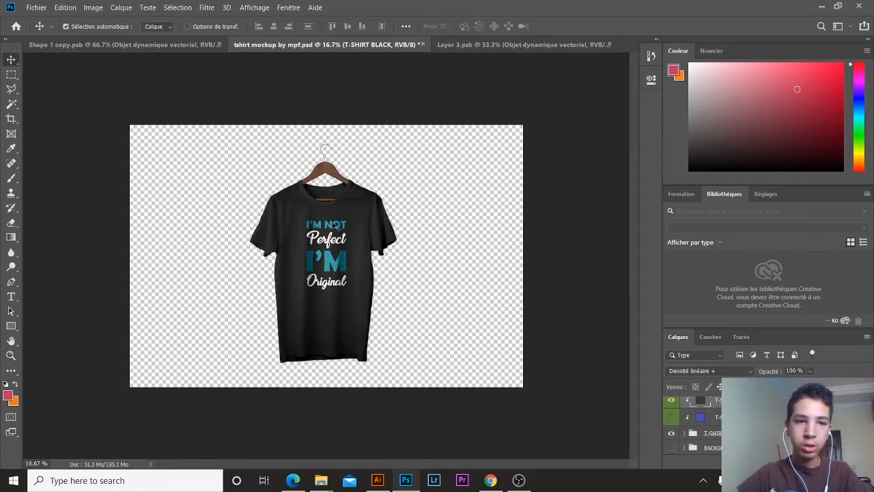
Save a PNG copy of the black T-shirt mockup to the Desktop as tshirt1.
{"action": "key", "text": "alt+f"}
{"action": "key", "text": "Escape"}
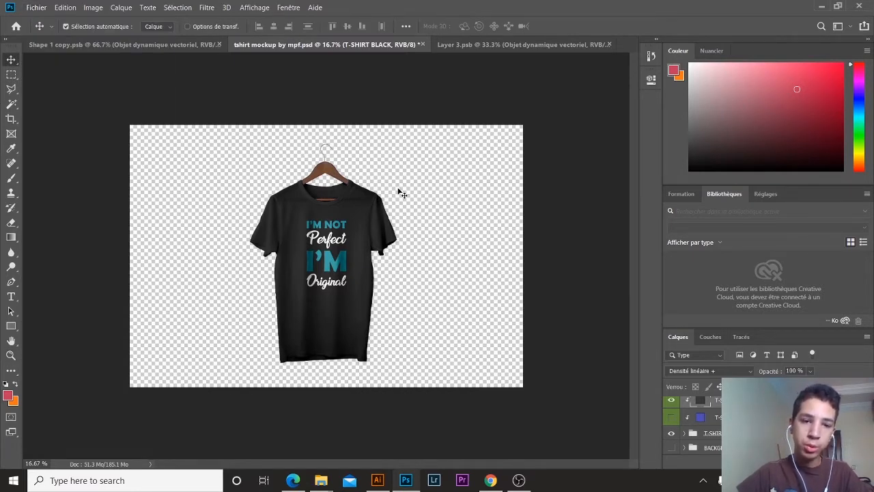
{"action": "left_click", "coordinate": [37, 8]}
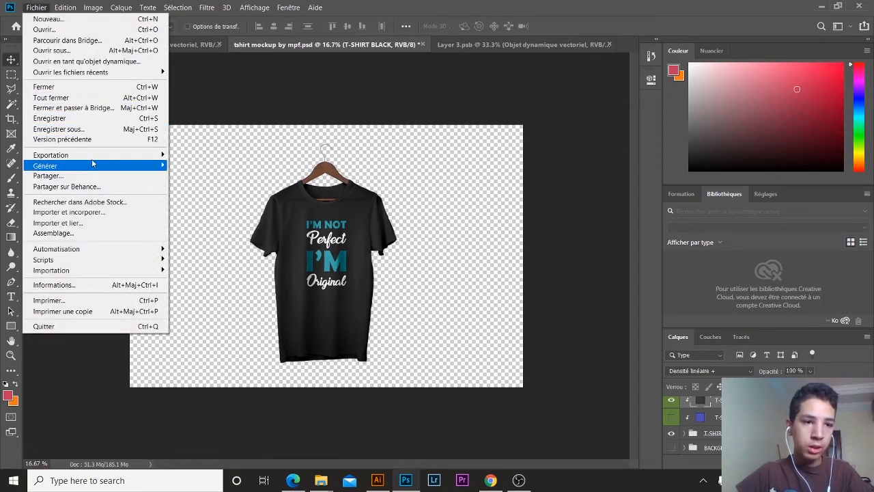
{"action": "left_click", "coordinate": [83, 131]}
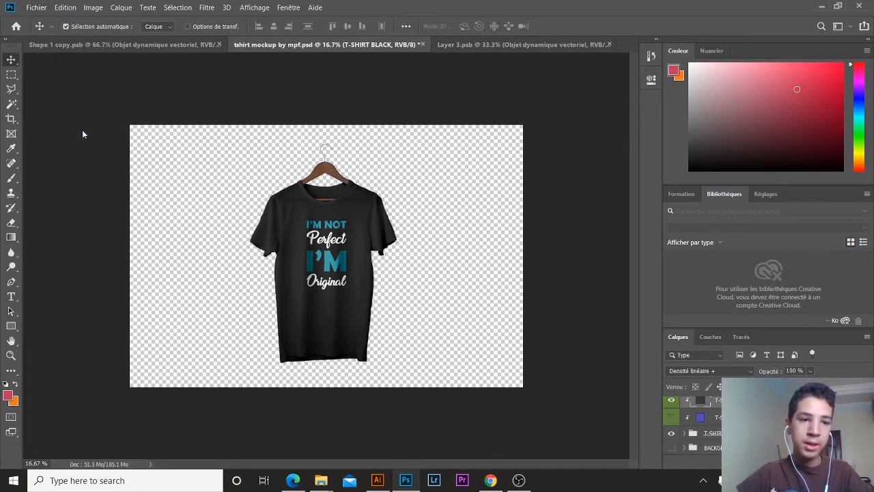
{"action": "left_click", "coordinate": [46, 88]}
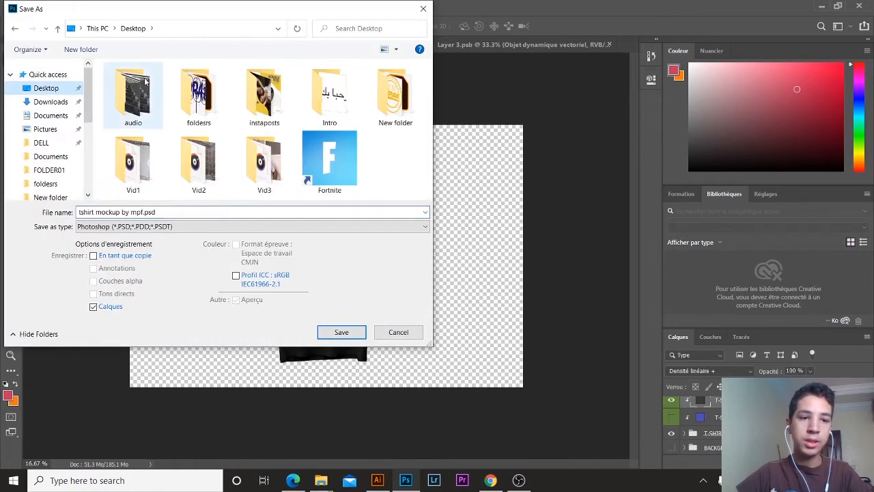
{"action": "left_click", "coordinate": [184, 227]}
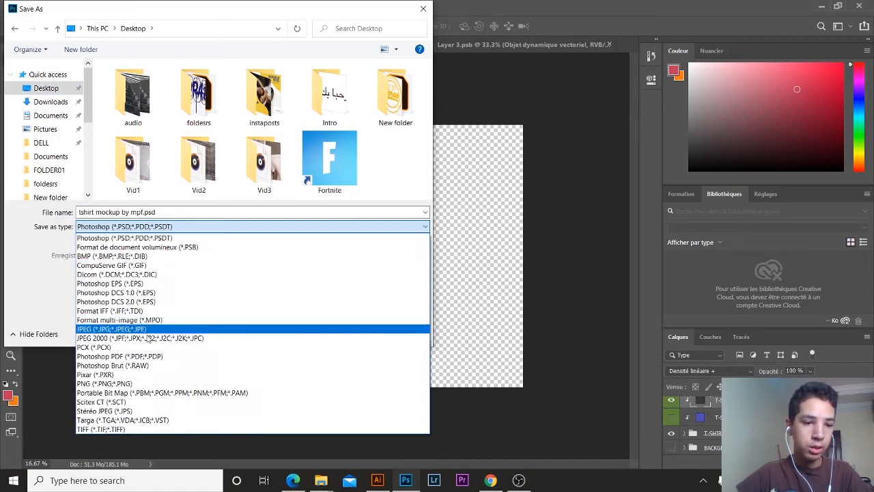
{"action": "left_click", "coordinate": [135, 384]}
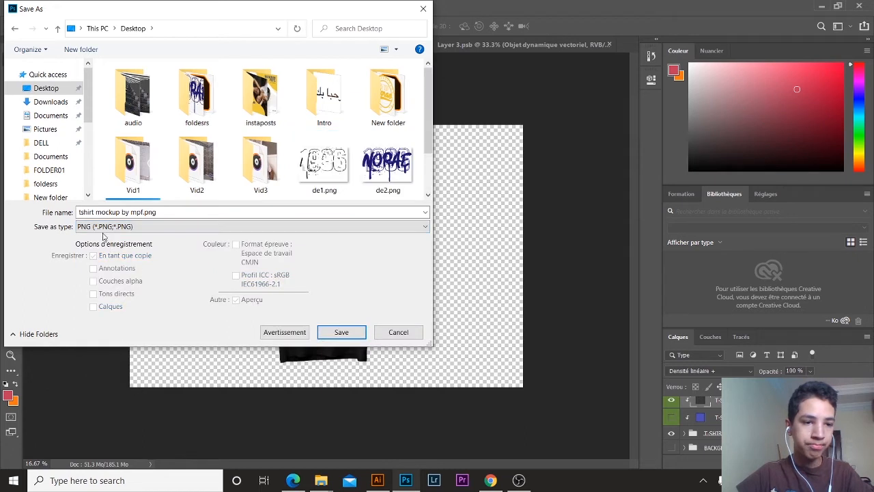
{"action": "left_click", "coordinate": [97, 212]}
{"action": "type", "text": "r"}
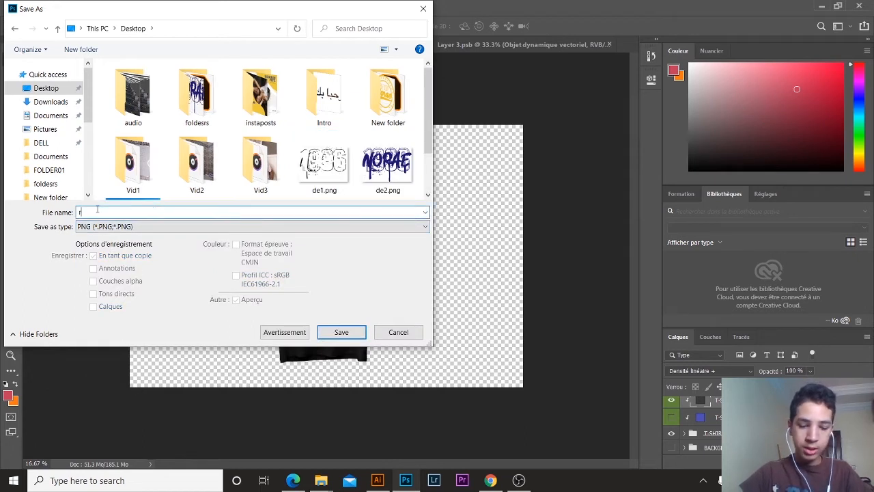
{"action": "type", "text": "tshir"}
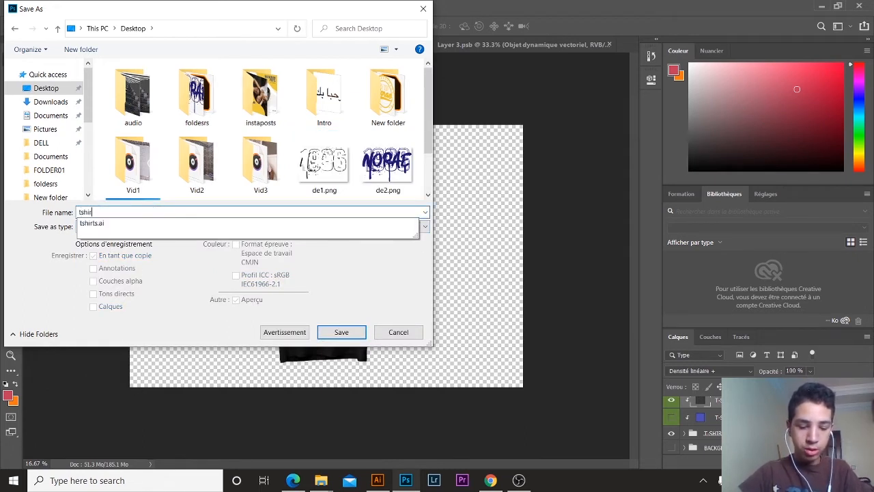
{"action": "type", "text": "t1"}
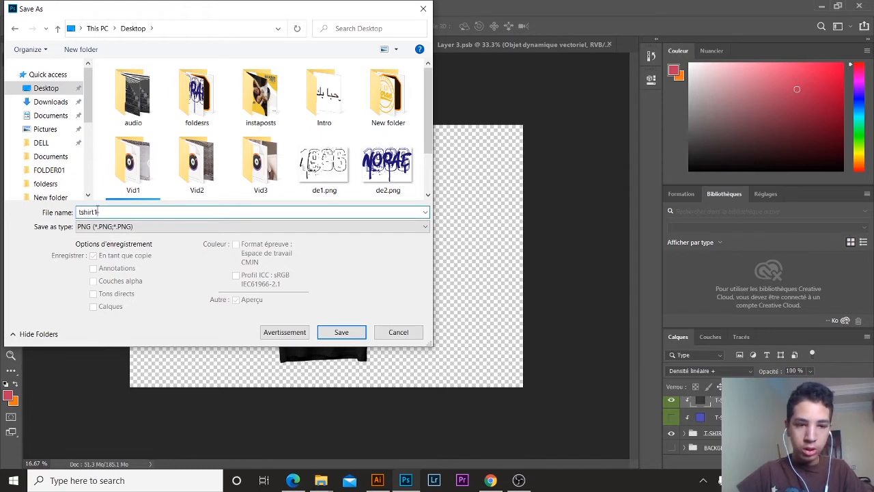
{"action": "key", "text": "Return"}
{"action": "key", "text": "Return"}
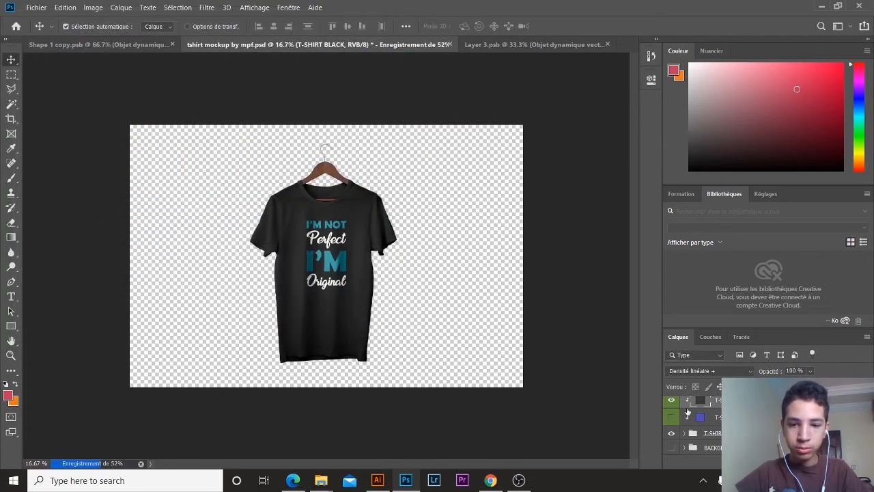
Copy the multicoloured "I'M ORIGINAL" design from tshirts.ai in Illustrator and return to Photoshop.
{"action": "left_click", "coordinate": [379, 483]}
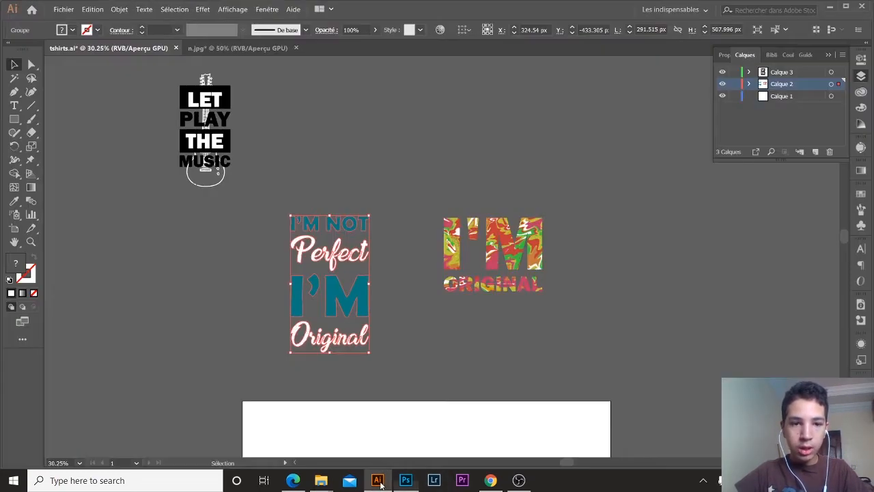
{"action": "left_click", "coordinate": [580, 311]}
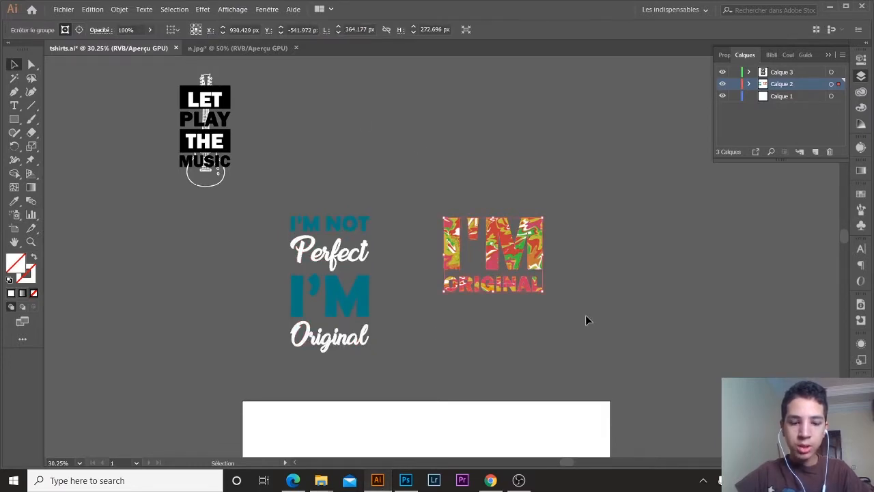
{"action": "key", "text": "alt+Tab"}
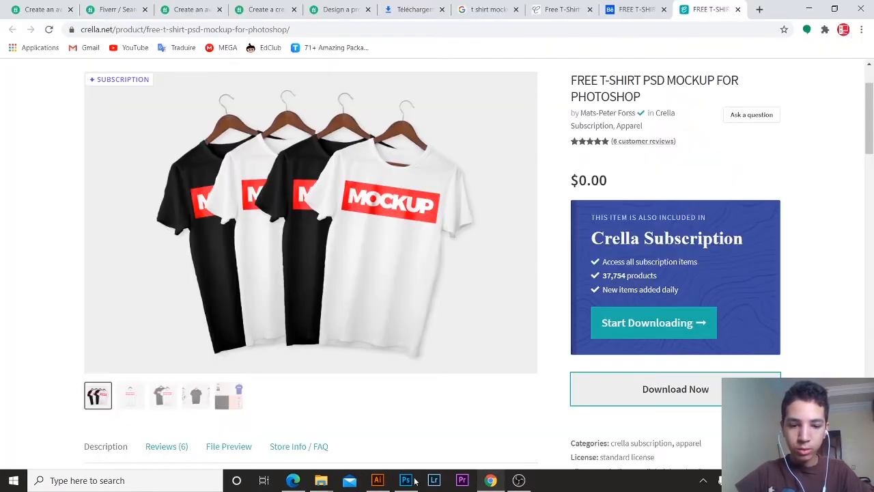
{"action": "key", "text": "alt+Tab"}
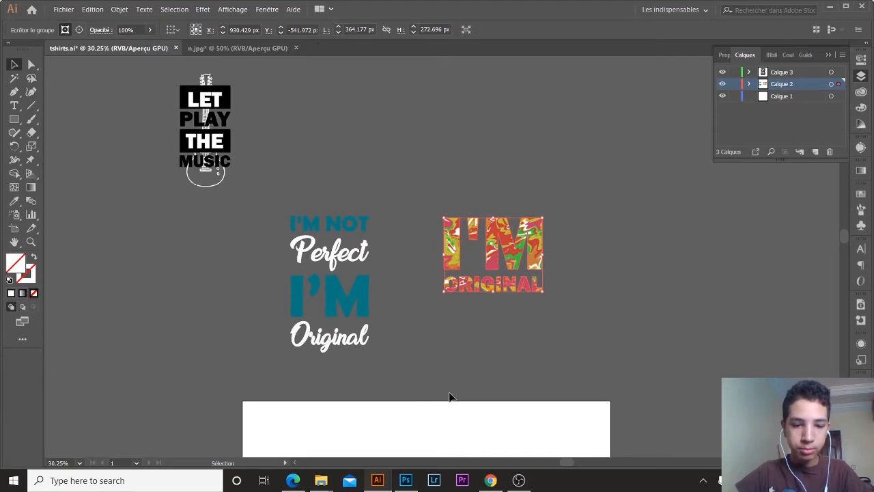
{"action": "key", "text": "alt+Tab"}
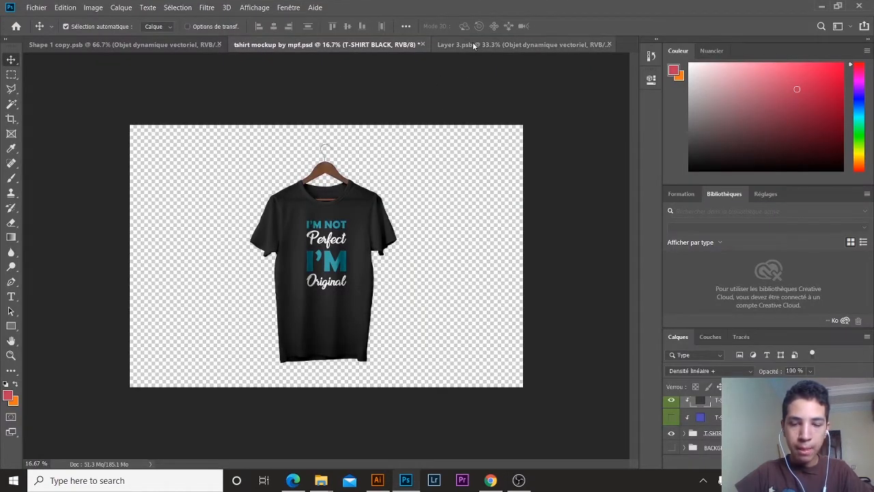
In Layer 3.psb, replace the hidden previous design with the "I'M ORIGINAL" artwork as a smart object, moved slightly upward, and save.
{"action": "left_click", "coordinate": [441, 44]}
{"action": "left_click", "coordinate": [672, 408]}
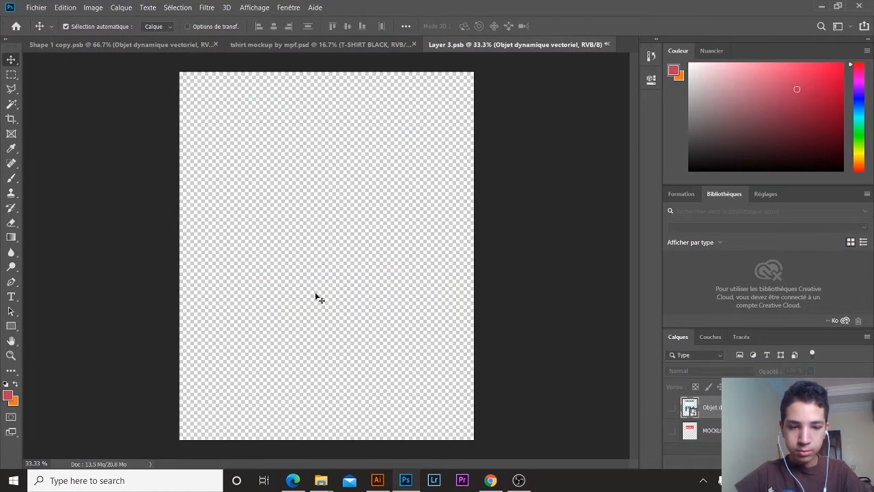
{"action": "key", "text": "ctrl+v"}
{"action": "key", "text": "Return"}
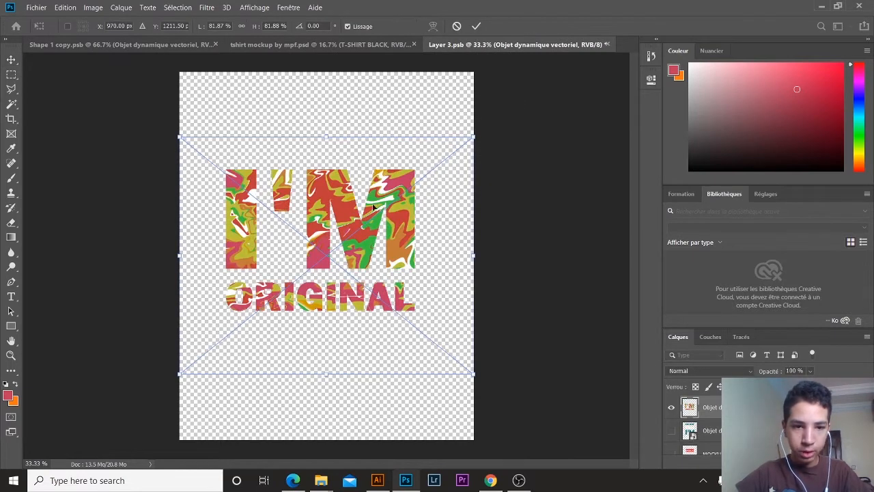
{"action": "left_click_drag", "start_coordinate": [373, 207], "coordinate": [373, 173]}
{"action": "key", "text": "Return"}
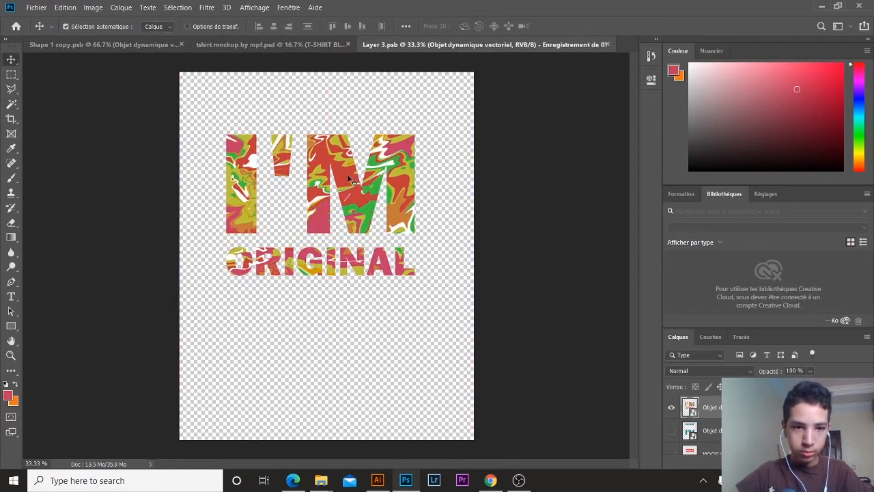
In the tshirt mockup by mpf.psd document, enlarge the YOUR DESIGN HERE layer to 55.53% and shift it slightly upward on the shirt.
{"action": "left_click", "coordinate": [301, 45]}
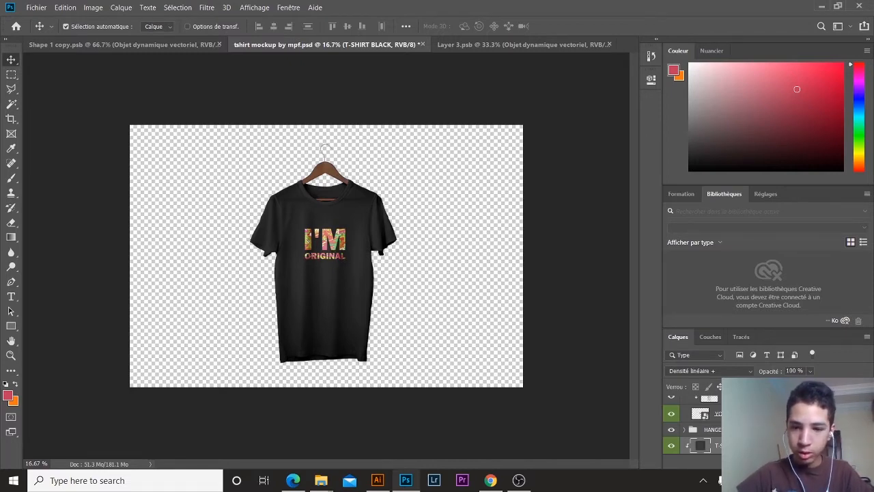
{"action": "scroll", "coordinate": [765, 425], "scroll_direction": "up", "scroll_amount": 3}
{"action": "scroll", "coordinate": [696, 423], "scroll_direction": "down", "scroll_amount": 1}
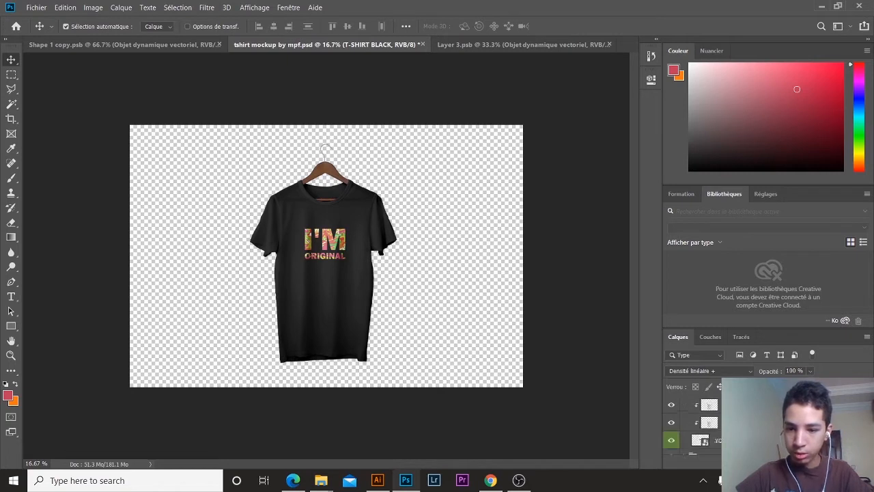
{"action": "left_click", "coordinate": [703, 440]}
{"action": "key", "text": "ctrl+t"}
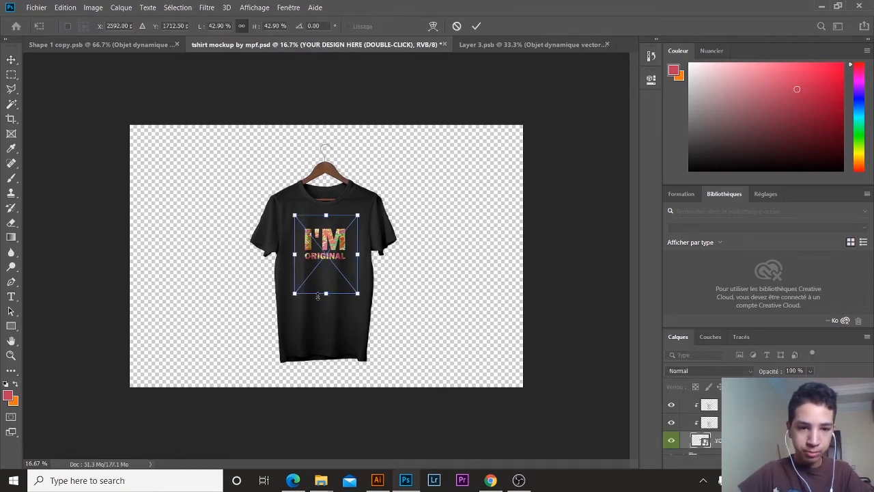
{"action": "mouse_move", "coordinate": [338, 295]}
{"action": "left_mouse_down"}
{"action": "mouse_move", "coordinate": [339, 276]}
{"action": "mouse_move", "coordinate": [325, 302]}
{"action": "left_mouse_up"}
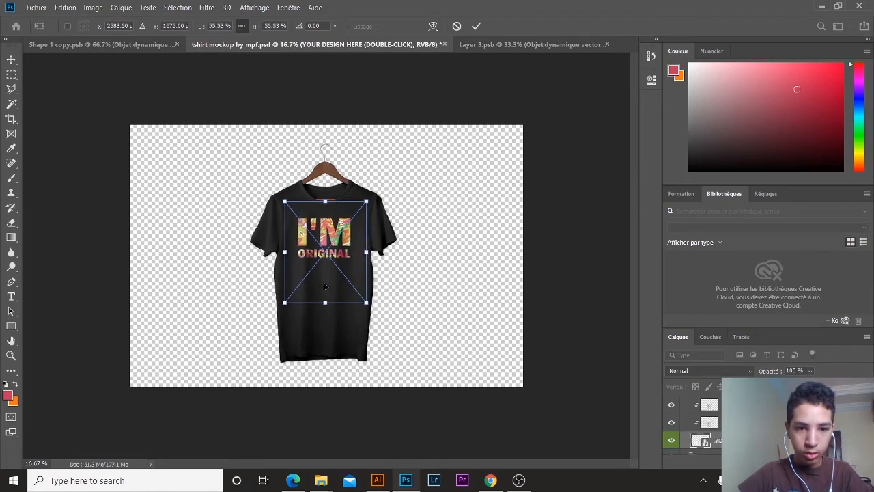
{"action": "key", "text": "Return"}
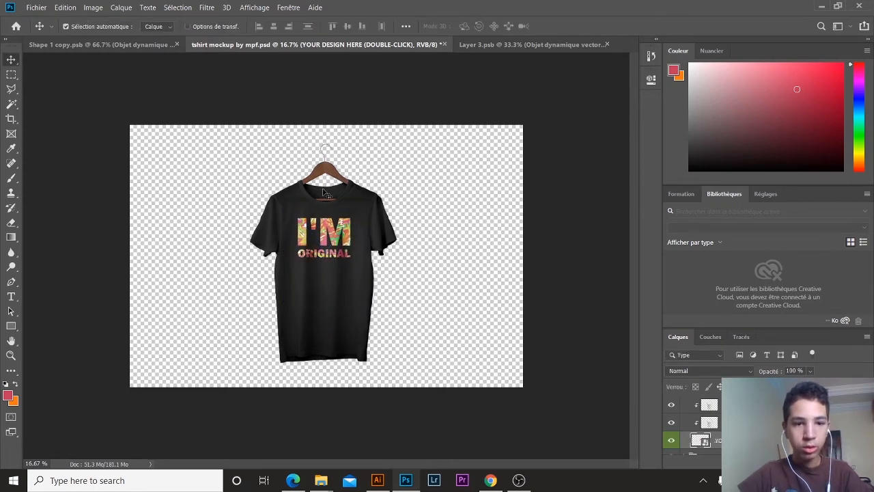
Save a JPEG copy of the black "I'M ORIGINAL" T-shirt mockup to the Desktop as tshirt 2.
{"action": "left_click", "coordinate": [36, 7]}
{"action": "left_click", "coordinate": [55, 123]}
{"action": "left_click", "coordinate": [439, 253]}
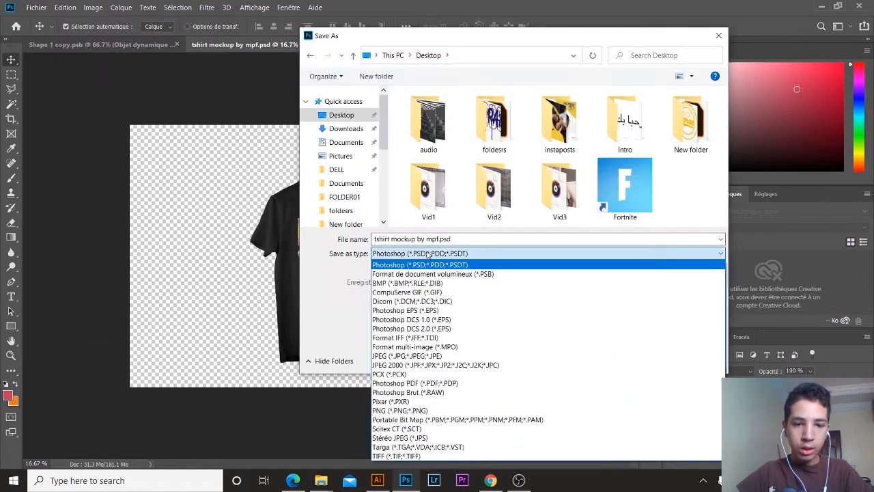
{"action": "left_click", "coordinate": [444, 356]}
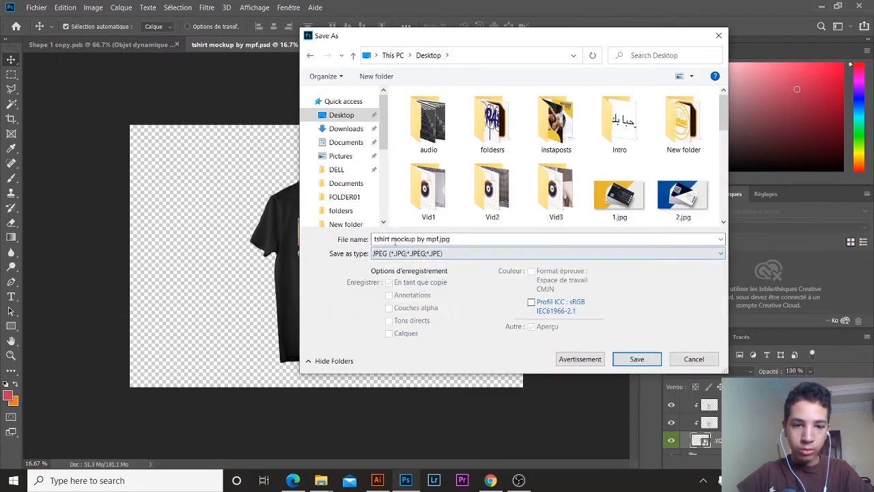
{"action": "type", "text": "tsj"}
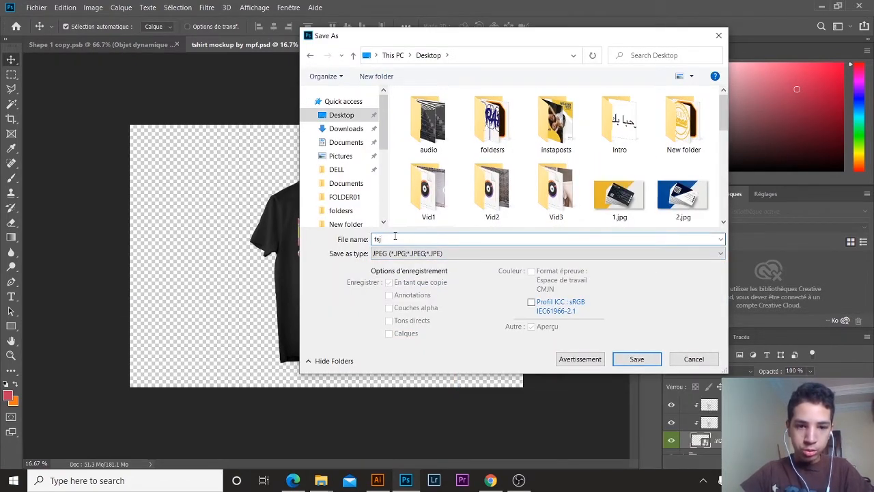
{"action": "key", "text": "BackSpace"}
{"action": "type", "text": "hirt 2"}
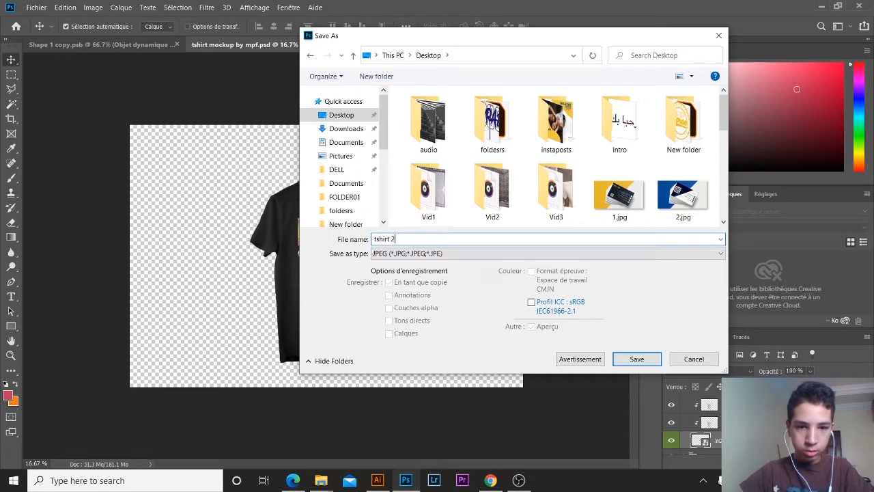
{"action": "key", "text": "Return"}
{"action": "key", "text": "Return"}
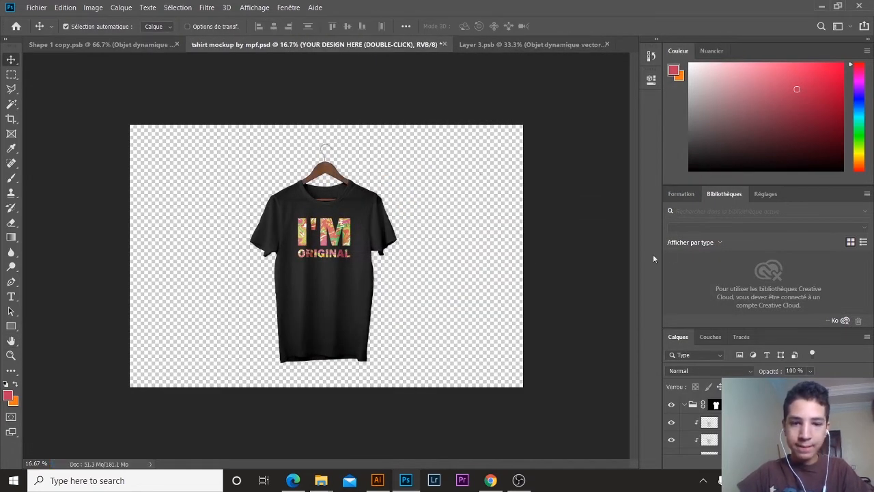
Copy the "LET PLAY THE MUSIC" guitar design from tshirts.ai in Illustrator and return to Photoshop.
{"action": "left_click", "coordinate": [377, 480]}
{"action": "left_click", "coordinate": [152, 90]}
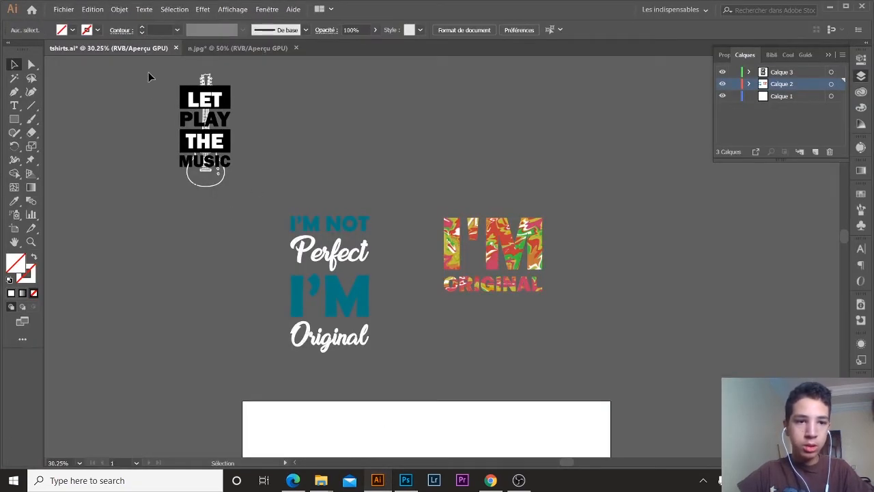
{"action": "left_click_drag", "start_coordinate": [150, 89], "coordinate": [250, 245]}
{"action": "key", "text": "ctrl+c"}
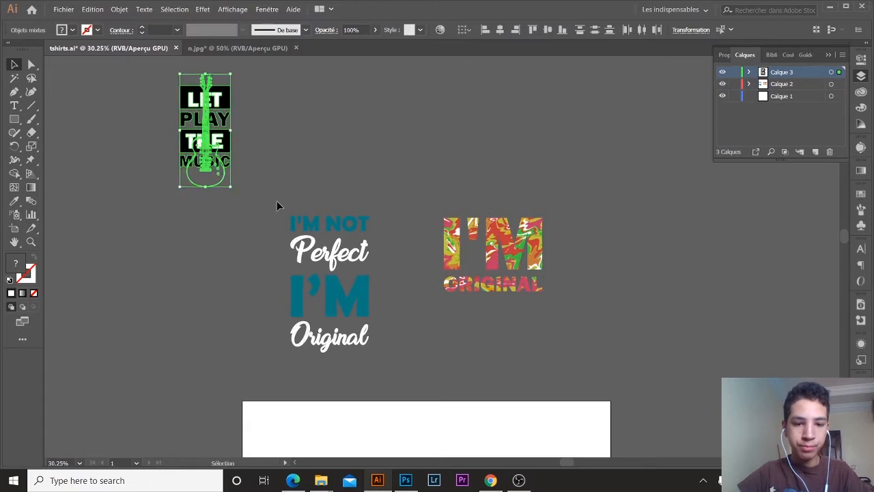
{"action": "left_click", "coordinate": [406, 480]}
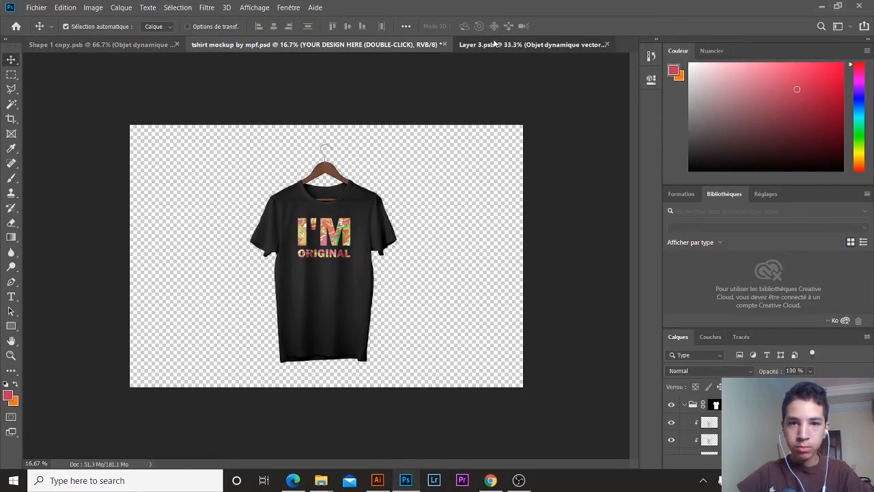
In Layer 3.psb, hide the "I'M ORIGINAL" artwork, paste the "LET PLAY THE MUSIC" design as a smart object, and save.
{"action": "left_click", "coordinate": [525, 45]}
{"action": "left_click", "coordinate": [671, 408]}
{"action": "key", "text": "ctrl+v"}
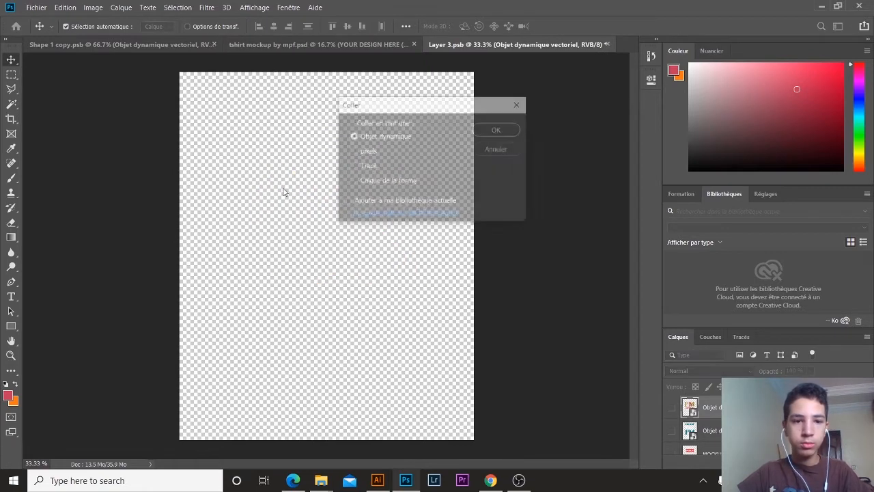
{"action": "left_click", "coordinate": [485, 134]}
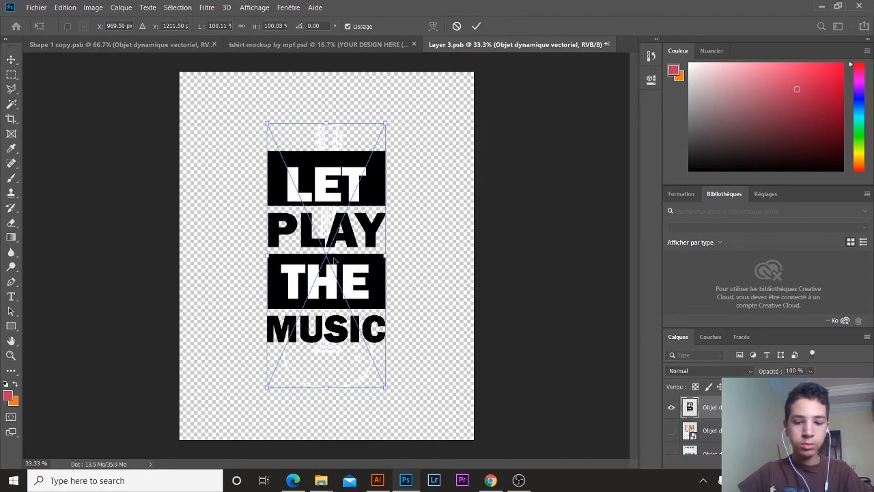
{"action": "key", "text": "Return"}
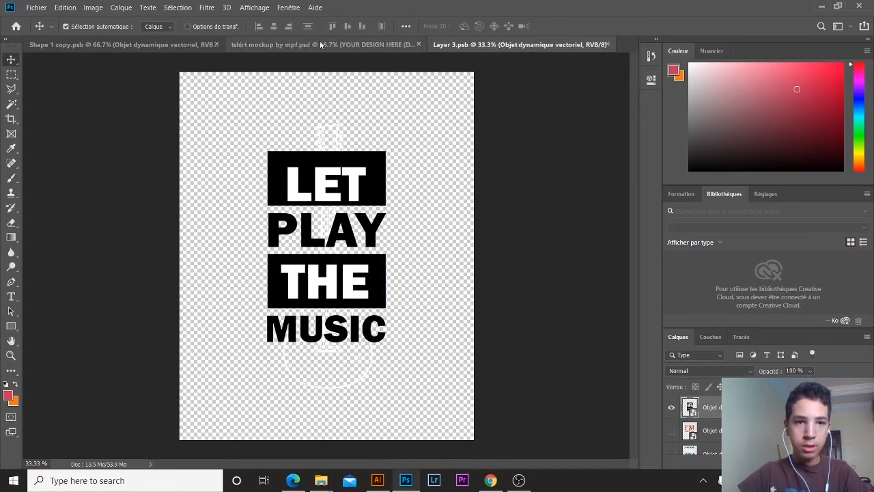
Hide the T-SHIRT BLACK layer in the mockup document to switch the shirt to blue.
{"action": "left_click", "coordinate": [312, 44]}
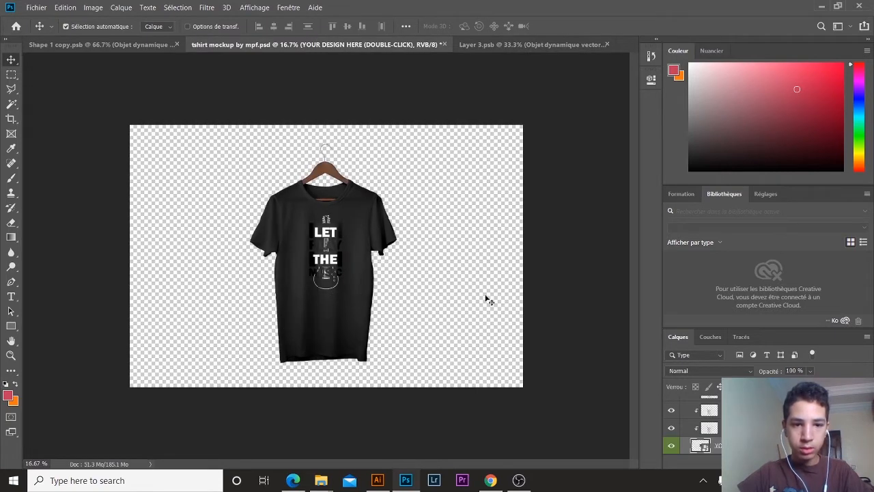
{"action": "scroll", "coordinate": [690, 430], "scroll_direction": "down", "scroll_amount": 1}
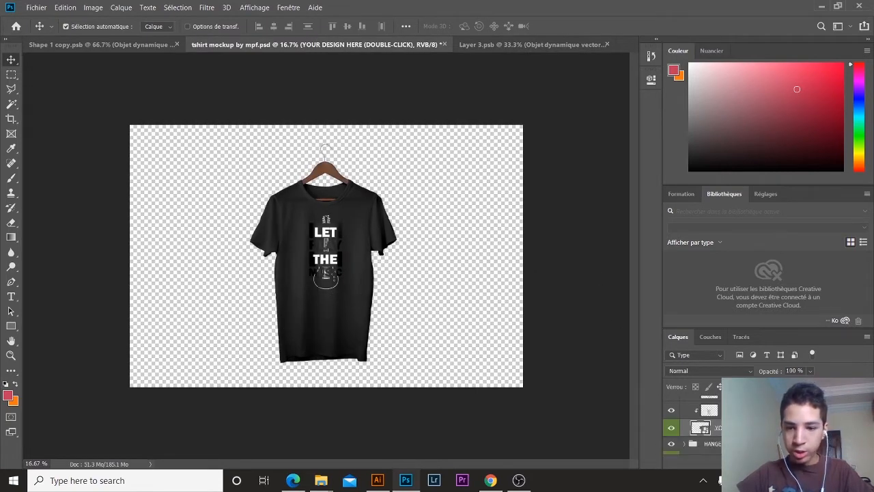
{"action": "scroll", "coordinate": [689, 424], "scroll_direction": "down", "scroll_amount": 2}
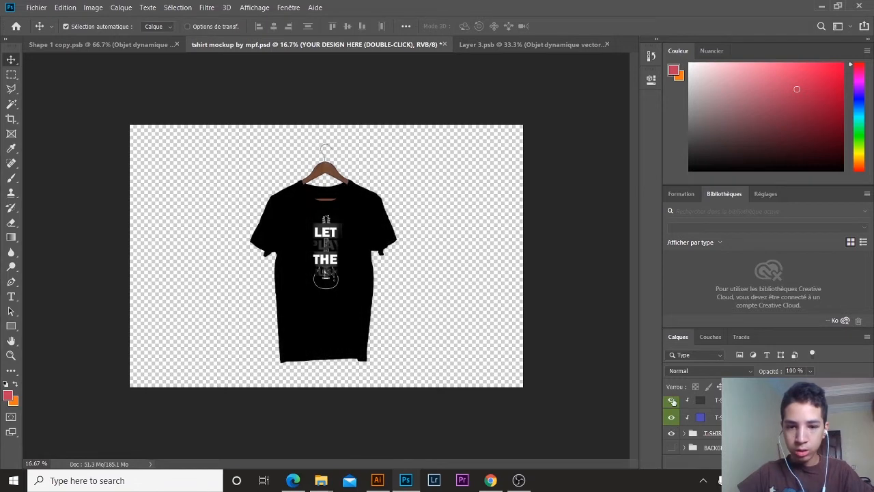
{"action": "left_click", "coordinate": [671, 400]}
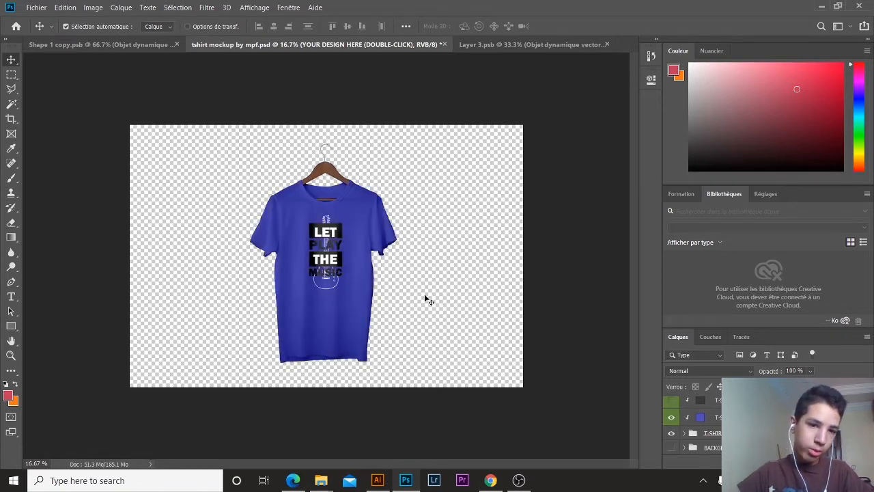
Set up a save-as copy of the blue T-shirt mockup in PNG format in the Desktop folder.
{"action": "left_click", "coordinate": [29, 7]}
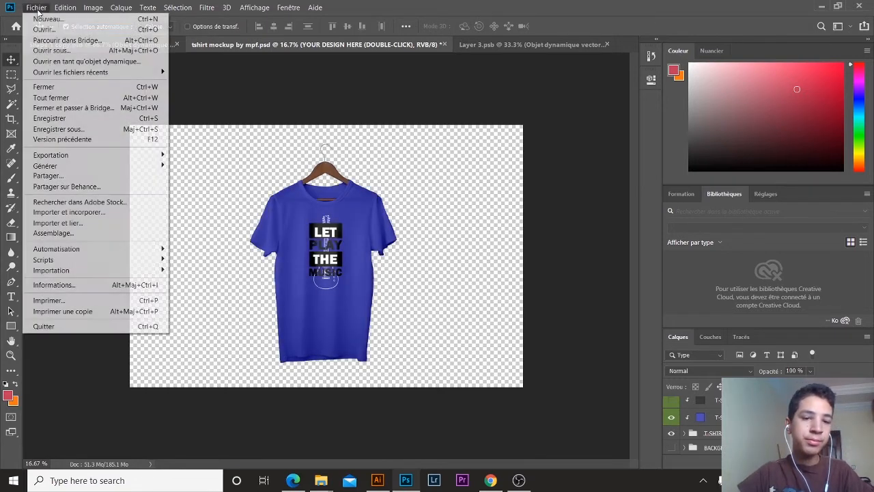
{"action": "left_click", "coordinate": [53, 130]}
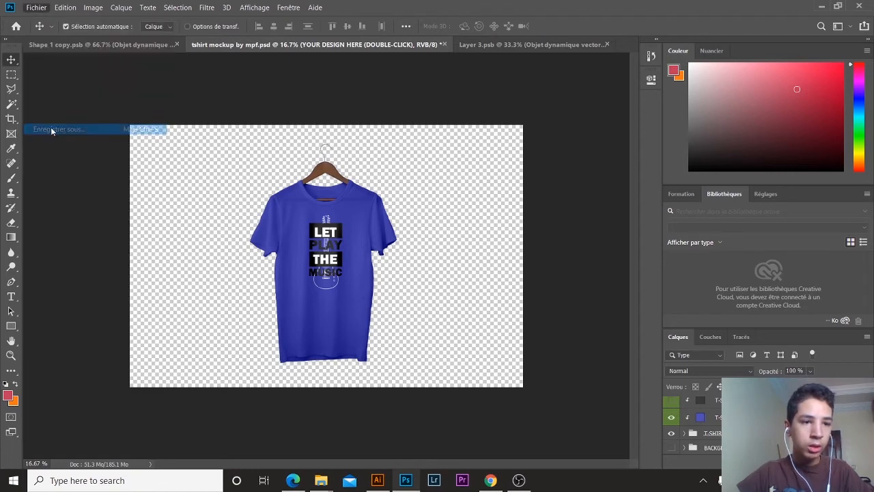
{"action": "left_click", "coordinate": [407, 253]}
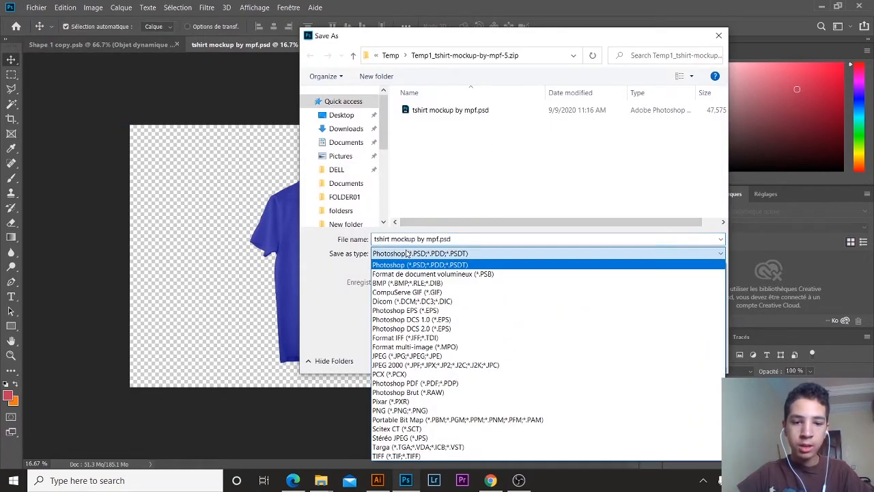
{"action": "left_click", "coordinate": [413, 410]}
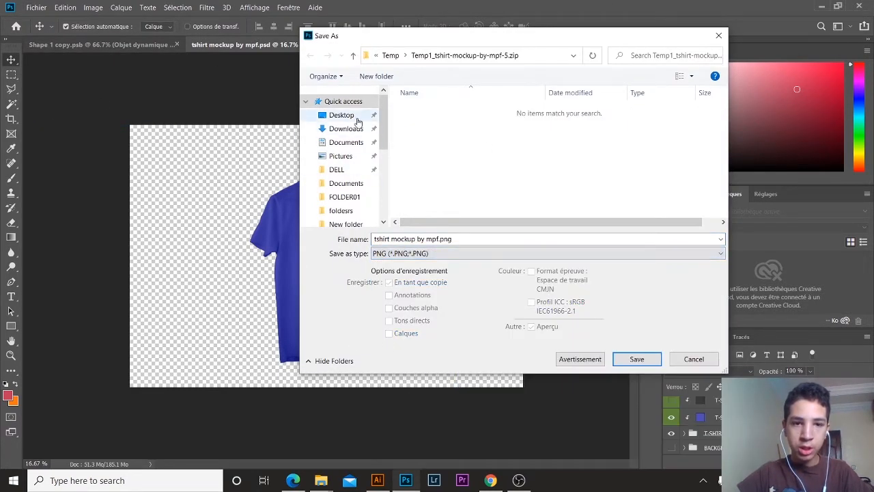
{"action": "left_click", "coordinate": [342, 114]}
Name the PNG copy tshirt 3 and save it with the default PNG options.
{"action": "triple_click", "coordinate": [412, 239]}
{"action": "type", "text": "tshier"}
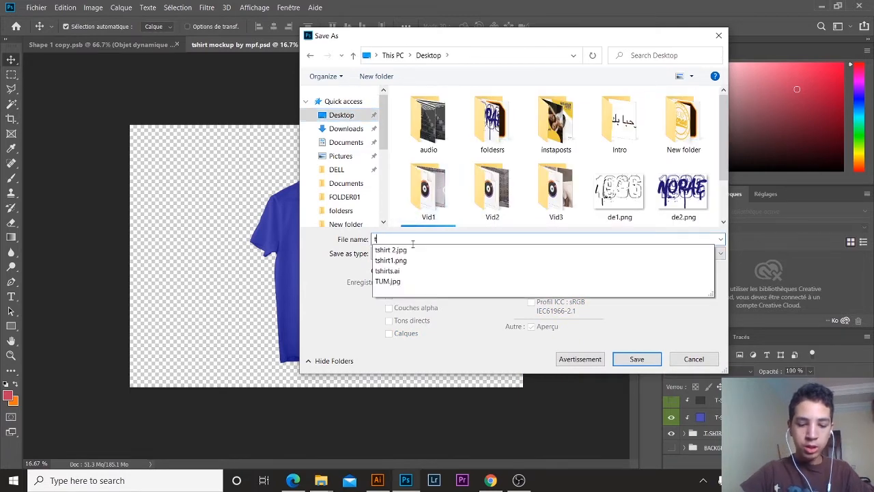
{"action": "key", "text": "BackSpace"}
{"action": "key", "text": "BackSpace"}
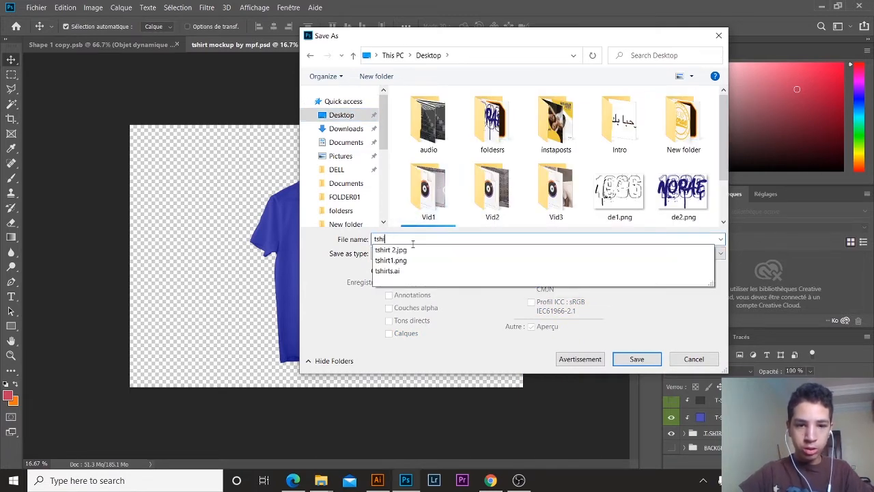
{"action": "key", "text": "Down"}
{"action": "key", "text": "BackSpace"}
{"action": "key", "text": "BackSpace"}
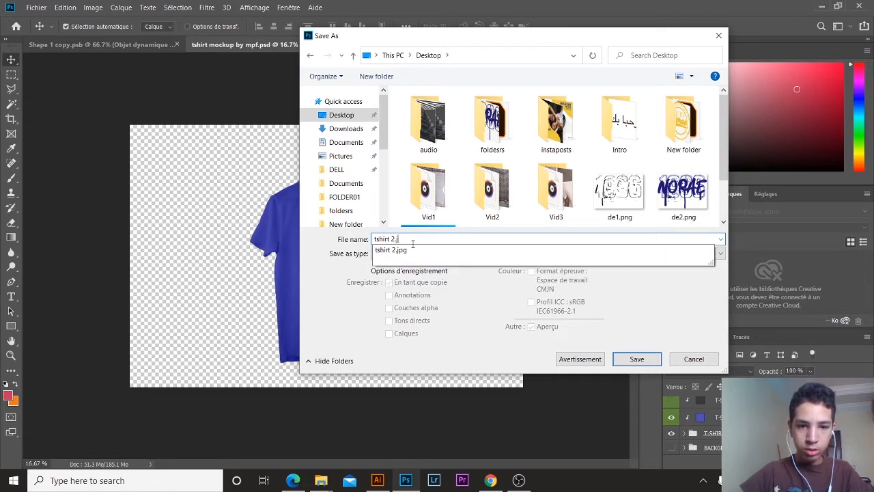
{"action": "type", "text": "\""}
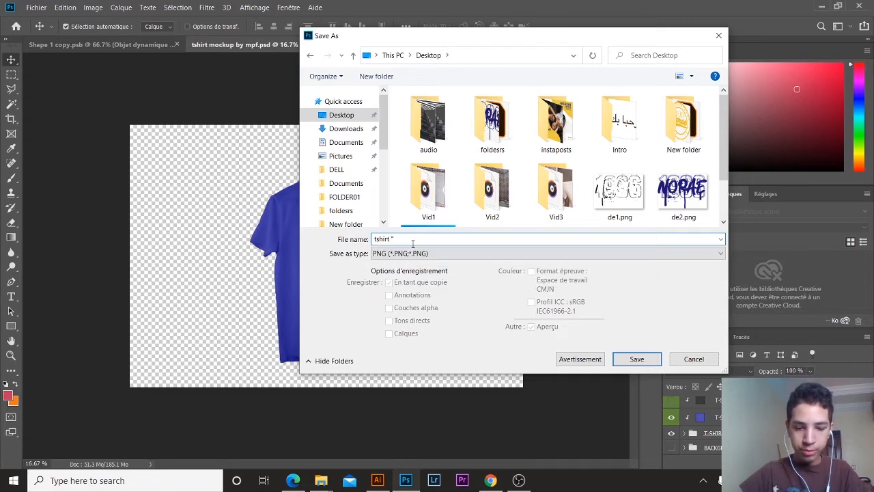
{"action": "key", "text": "BackSpace"}
{"action": "type", "text": "2"}
{"action": "key", "text": "Return"}
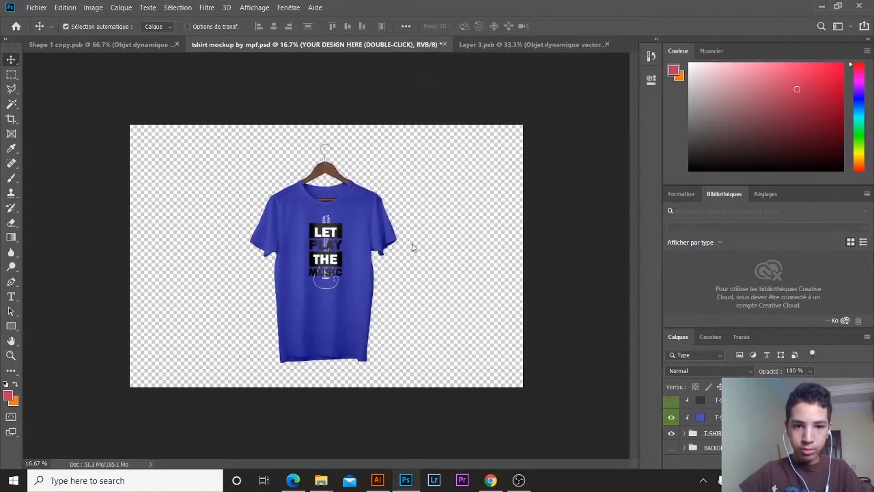
{"action": "key", "text": "Return"}
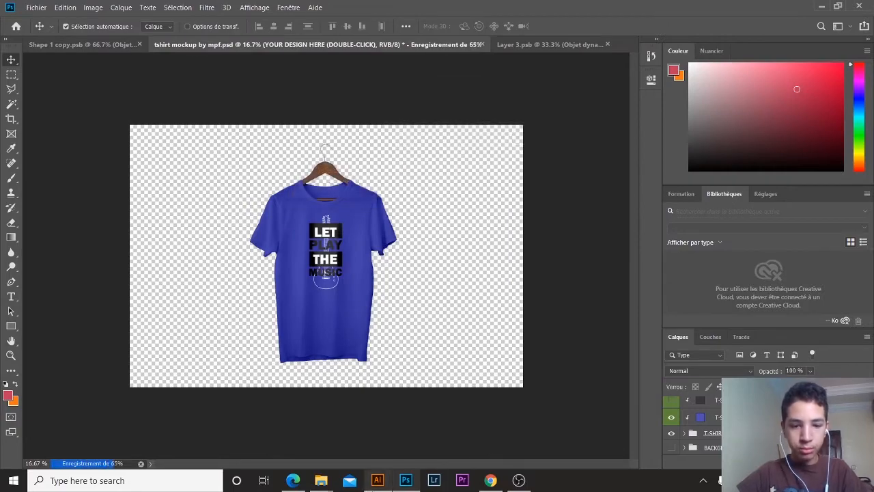
Minimize the open windows to reach the desktop, and open tshirt 2.jpg in Photoshop, zoomed out to view the whole image.
{"action": "left_click", "coordinate": [822, 5]}
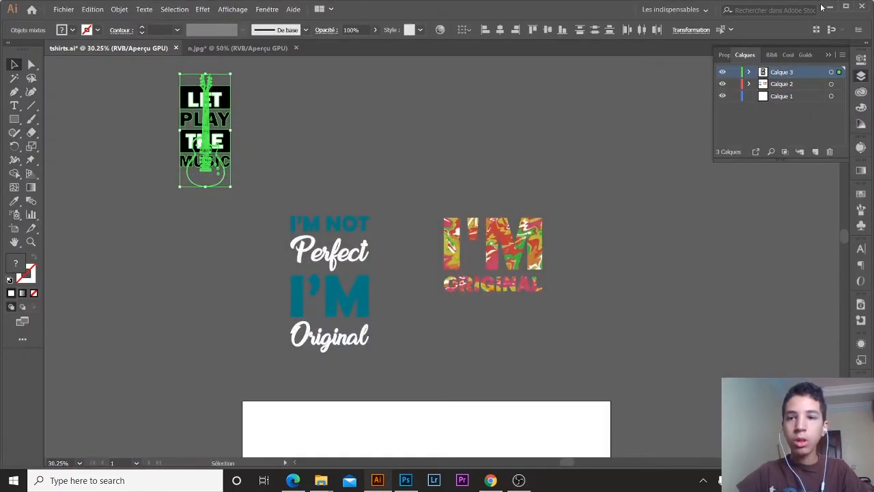
{"action": "left_click", "coordinate": [828, 7]}
{"action": "left_click", "coordinate": [810, 8]}
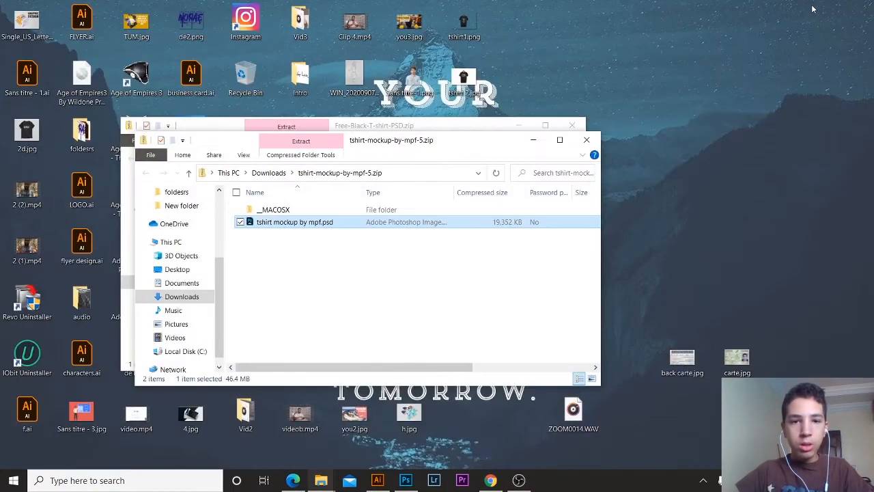
{"action": "left_click", "coordinate": [536, 145]}
{"action": "left_click", "coordinate": [519, 125]}
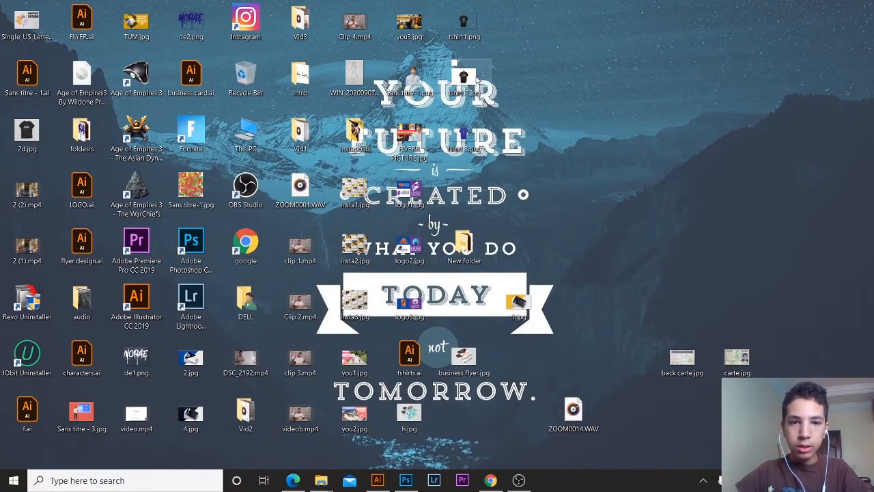
{"action": "left_click_drag", "start_coordinate": [477, 80], "coordinate": [444, 485]}
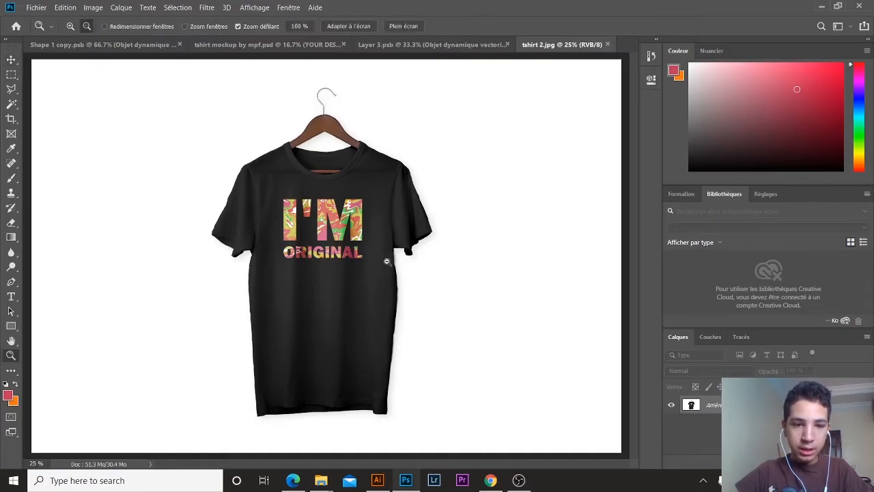
{"action": "left_click", "coordinate": [388, 261], "text": "alt"}
{"action": "left_click", "coordinate": [387, 261], "text": "alt"}
{"action": "left_click", "coordinate": [305, 279]}
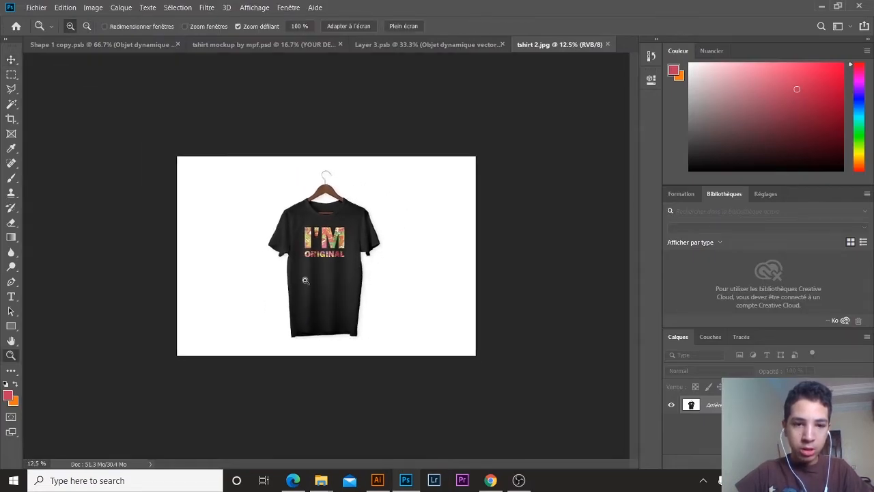
Select the white background around the black T-shirt with the Magic Wand, unlock the background layer, delete the selected area and deselect.
{"action": "left_click", "coordinate": [11, 104]}
{"action": "left_click", "coordinate": [210, 191]}
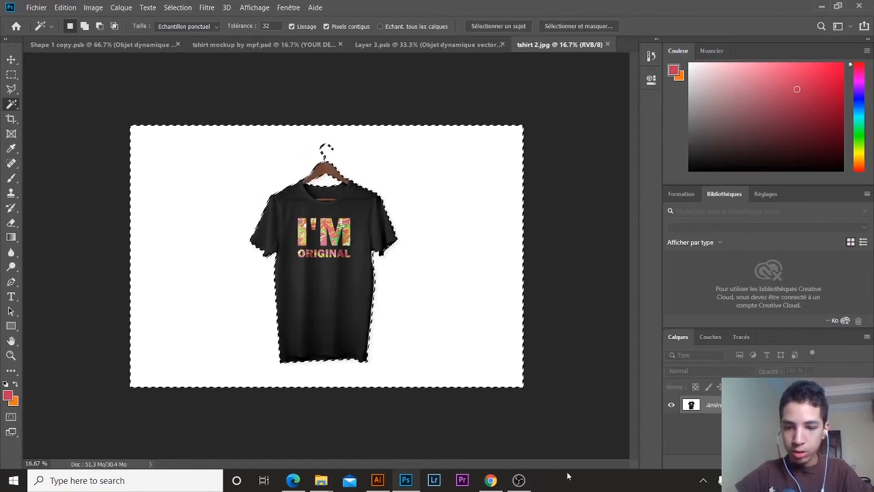
{"action": "left_click", "coordinate": [493, 480]}
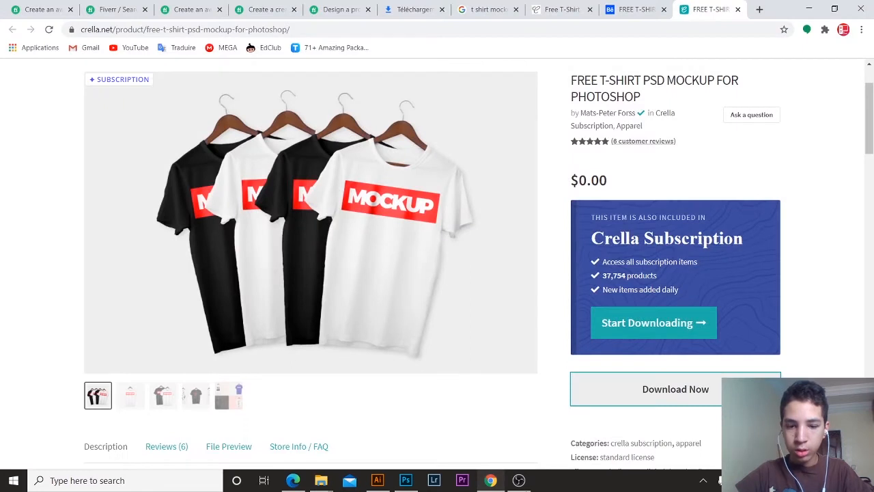
{"action": "left_click", "coordinate": [406, 480]}
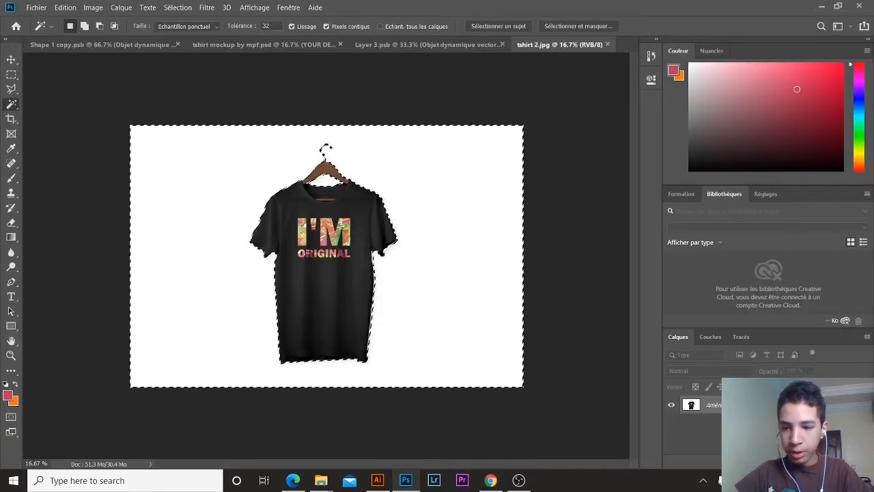
{"action": "left_click", "coordinate": [862, 405]}
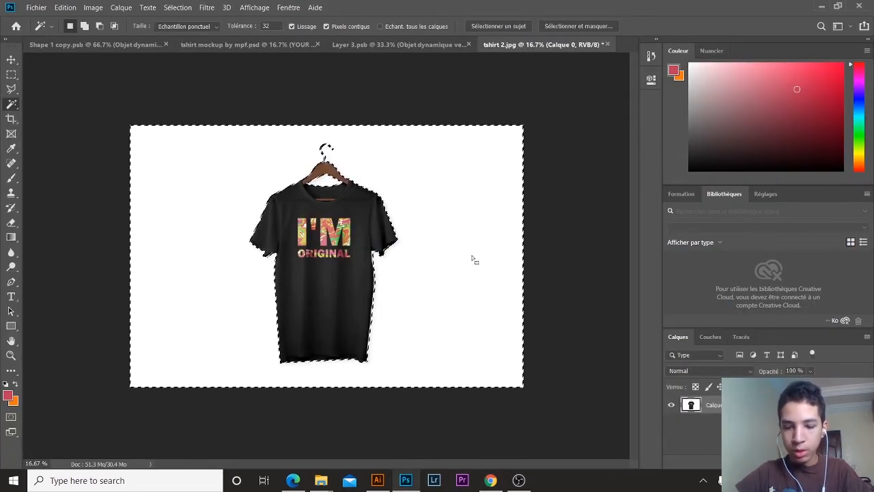
{"action": "key", "text": "Delete"}
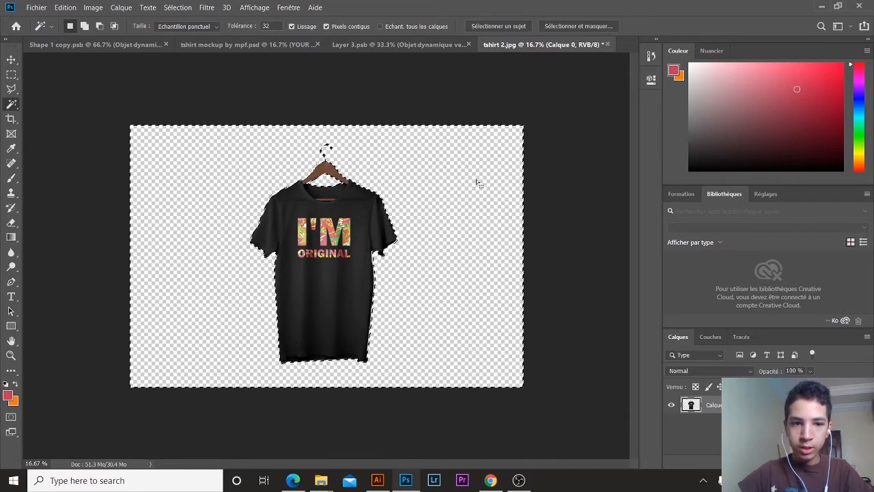
{"action": "left_click", "coordinate": [11, 74]}
{"action": "key", "text": "ctrl+d"}
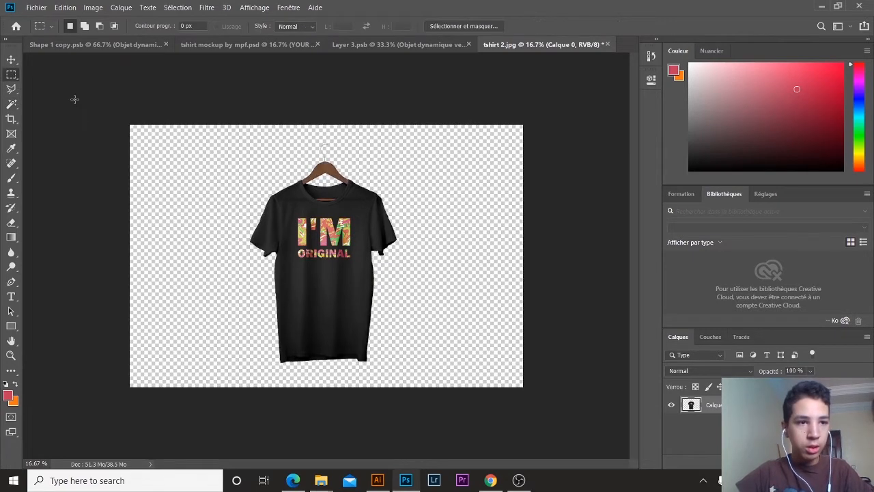
Save the cut-out black T-shirt as the PNG copy tshirt 2.png in the Desktop folder with the default PNG options.
{"action": "left_click", "coordinate": [41, 9]}
{"action": "left_click", "coordinate": [146, 131]}
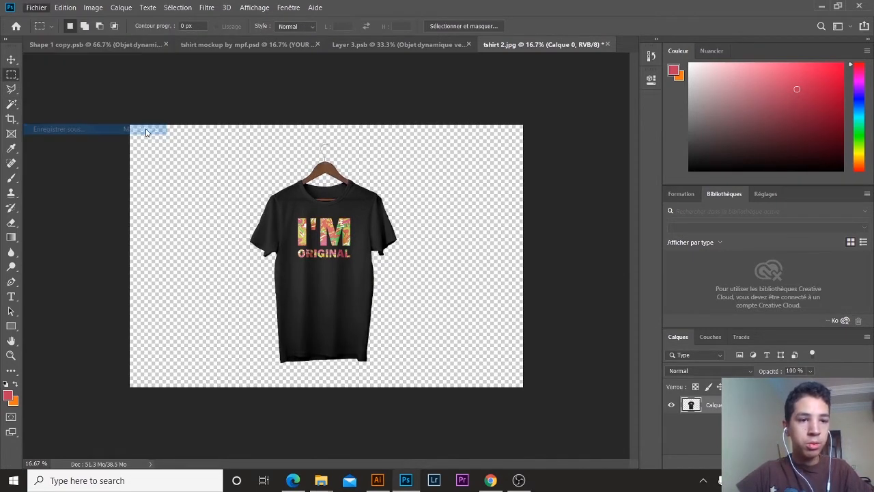
{"action": "left_click", "coordinate": [447, 253]}
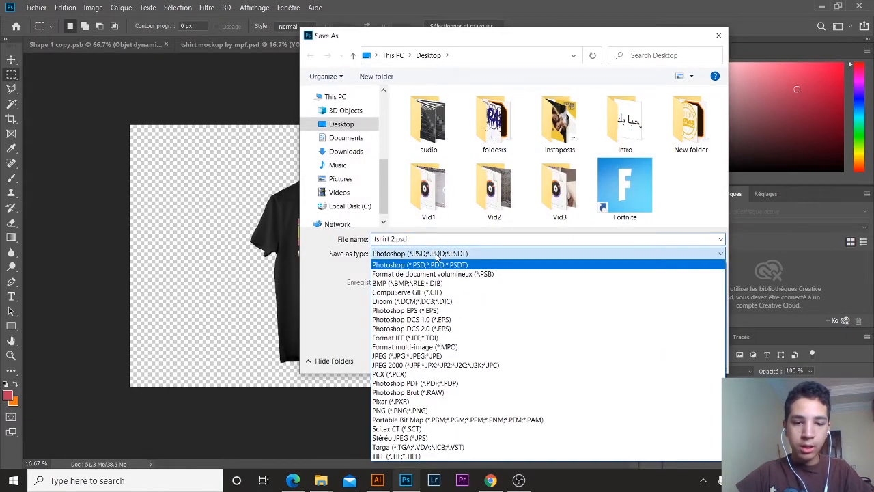
{"action": "left_click", "coordinate": [441, 411]}
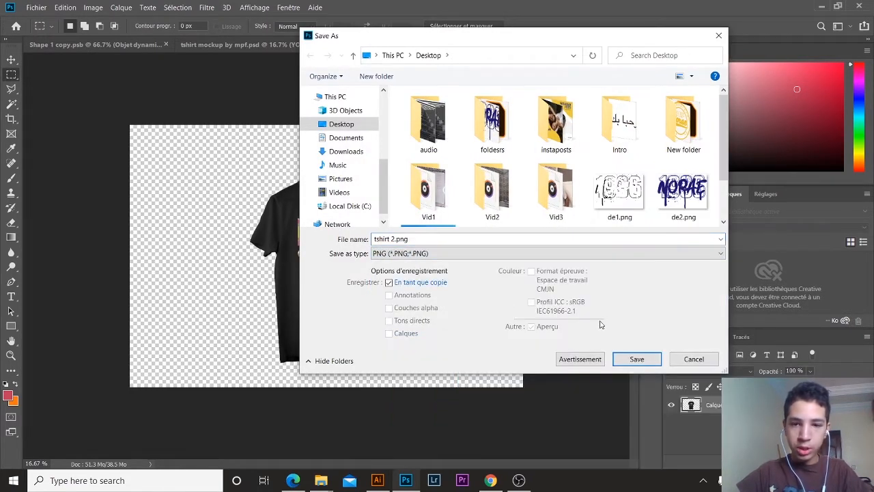
{"action": "key", "text": "Return"}
{"action": "key", "text": "Return"}
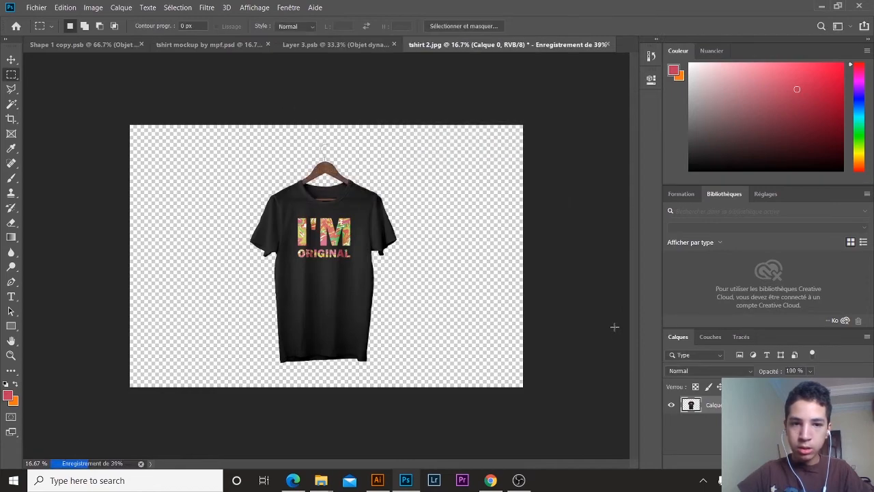
Minimize the open windows and gather tshirt1.png, tshirt 2.png and tshirt 3.png in one column on a free area of the desktop.
{"action": "left_click", "coordinate": [820, 5]}
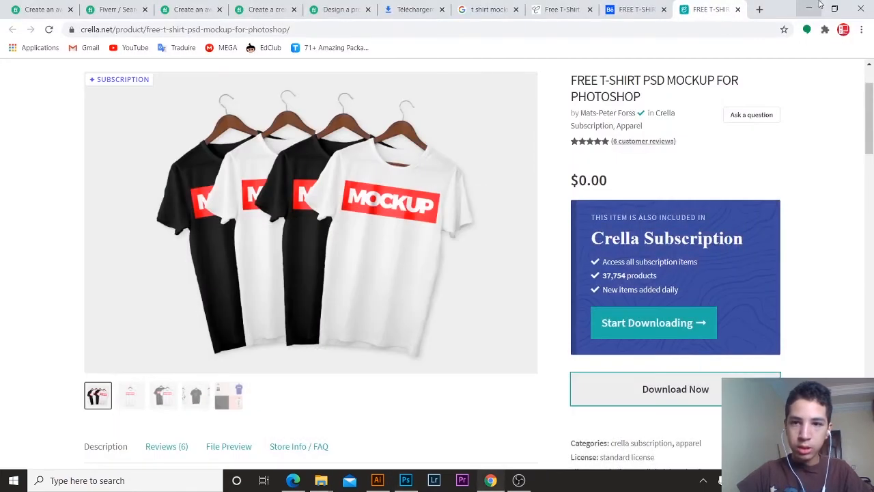
{"action": "left_click", "coordinate": [801, 6]}
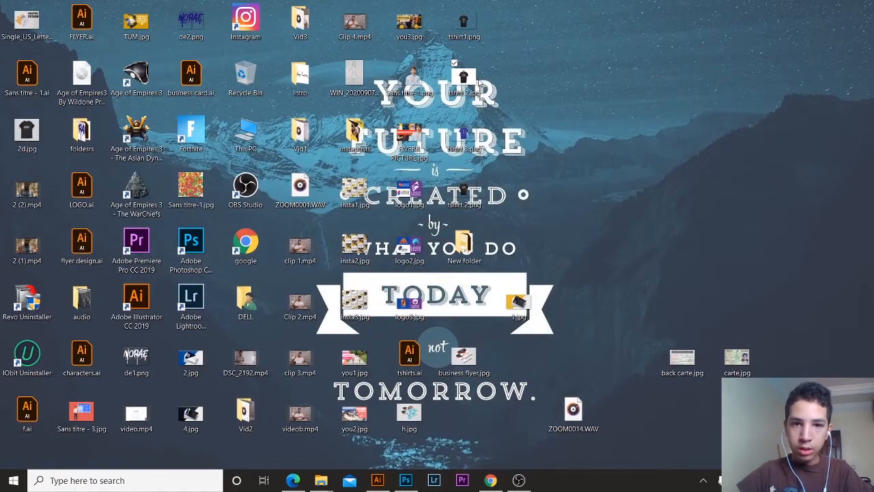
{"action": "left_click_drag", "start_coordinate": [463, 22], "coordinate": [572, 133]}
{"action": "left_click_drag", "start_coordinate": [464, 133], "coordinate": [565, 128]}
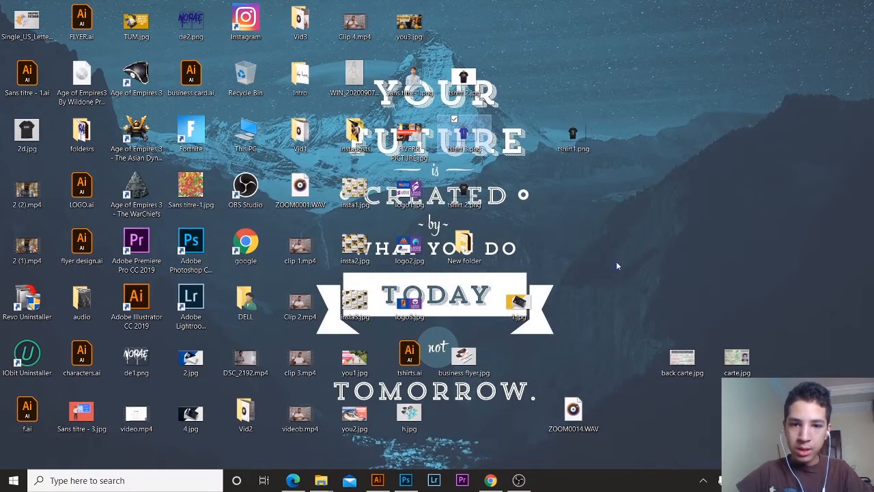
{"action": "left_click_drag", "start_coordinate": [617, 263], "coordinate": [618, 262]}
{"action": "left_click_drag", "start_coordinate": [464, 190], "coordinate": [573, 191]}
{"action": "left_click_drag", "start_coordinate": [624, 247], "coordinate": [574, 247]}
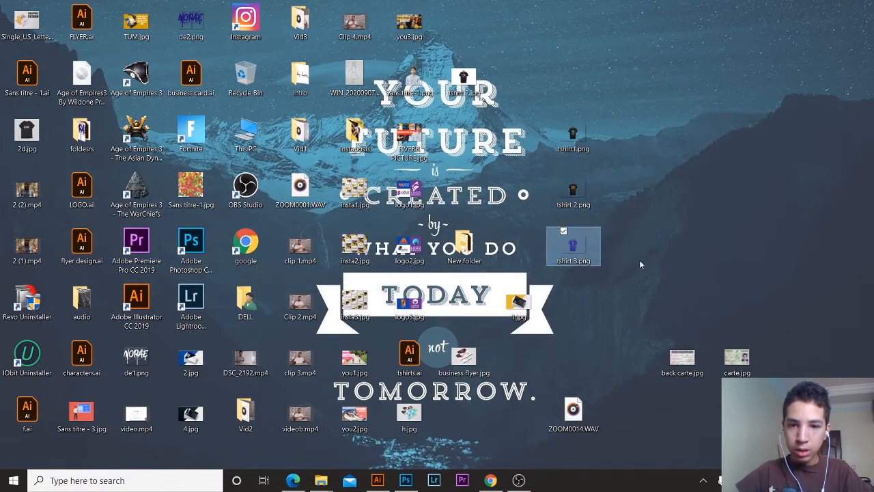
Place the three T-shirt PNG files together in the n.jpg document in Illustrator, zoomed out to see the artboard's surroundings.
{"action": "left_click_drag", "start_coordinate": [640, 264], "coordinate": [587, 136]}
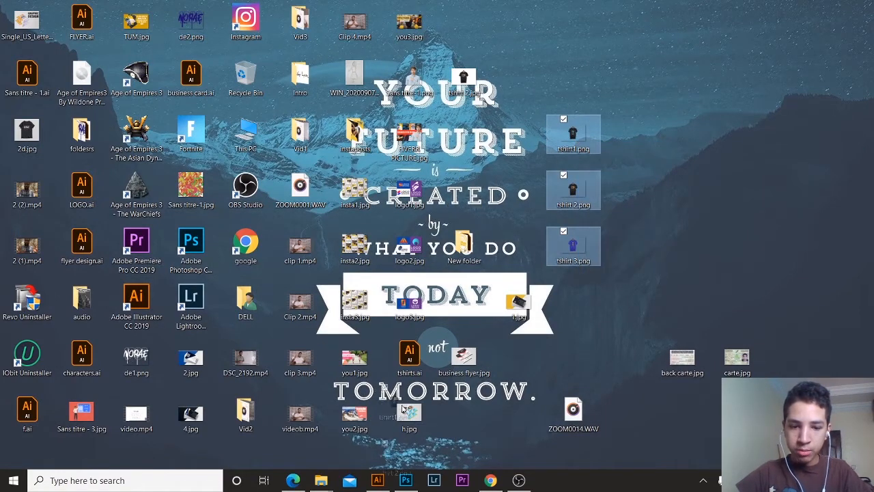
{"action": "left_click_drag", "start_coordinate": [403, 407], "coordinate": [371, 265]}
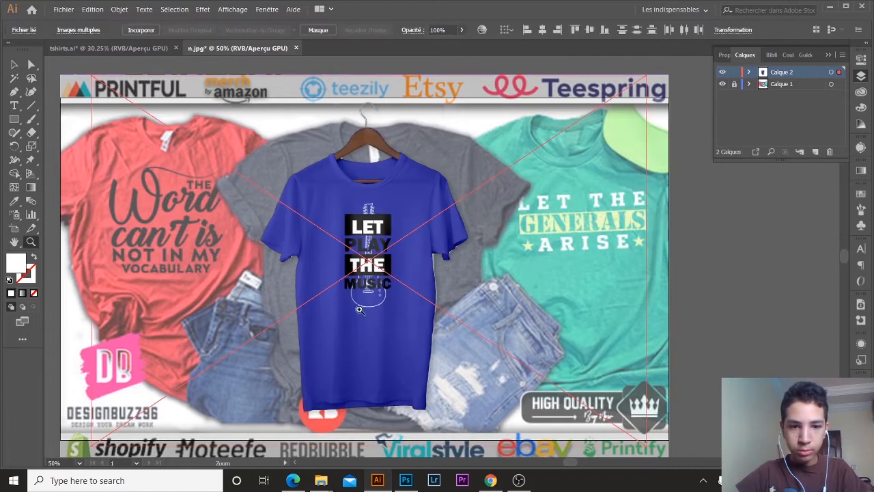
{"action": "left_click", "coordinate": [353, 313], "text": "alt"}
Separate the stacked T-shirts, moving the blue one off the artboard's left side and the I'M ORIGINAL one to its right side.
{"action": "left_click", "coordinate": [20, 65]}
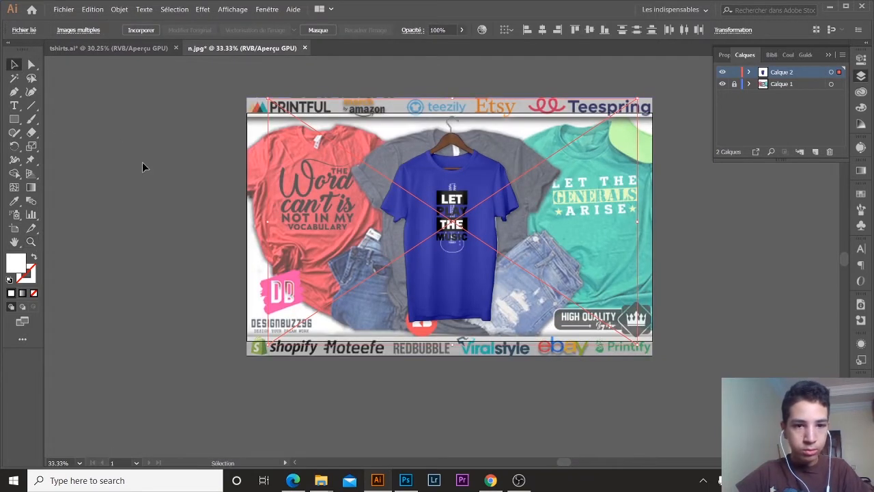
{"action": "left_click_drag", "start_coordinate": [395, 252], "coordinate": [165, 248]}
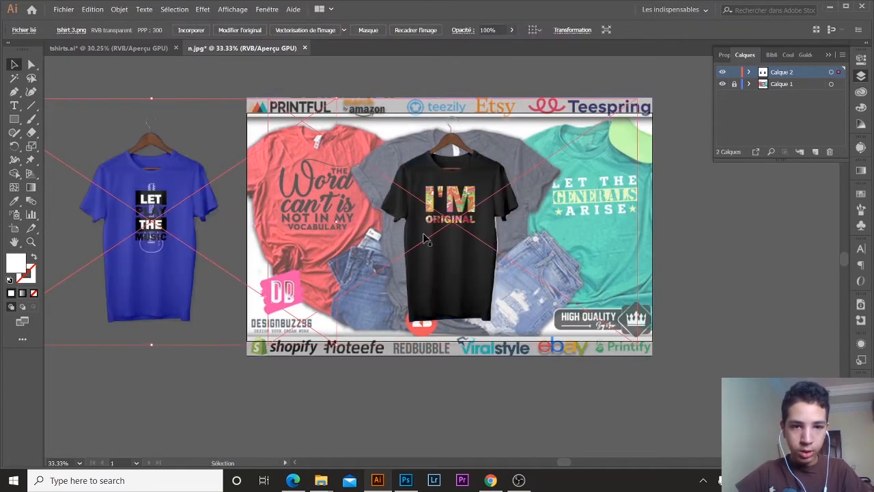
{"action": "left_click_drag", "start_coordinate": [427, 236], "coordinate": [696, 251]}
{"action": "left_click_drag", "start_coordinate": [470, 241], "coordinate": [133, 239]}
Draw a rectangle about 545 by 732 px around the blue T-shirt and make it a clipping mask for that image.
{"action": "left_click", "coordinate": [293, 464]}
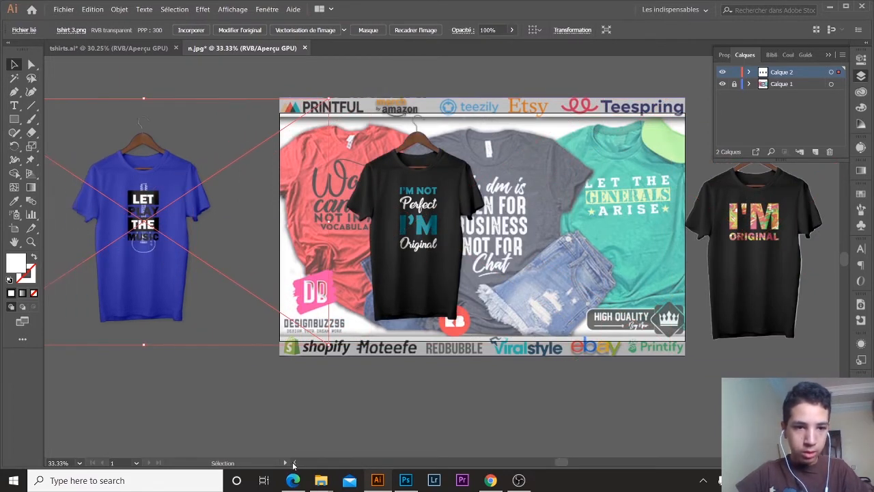
{"action": "left_click_drag", "start_coordinate": [307, 307], "coordinate": [176, 307]}
{"action": "left_click", "coordinate": [287, 389]}
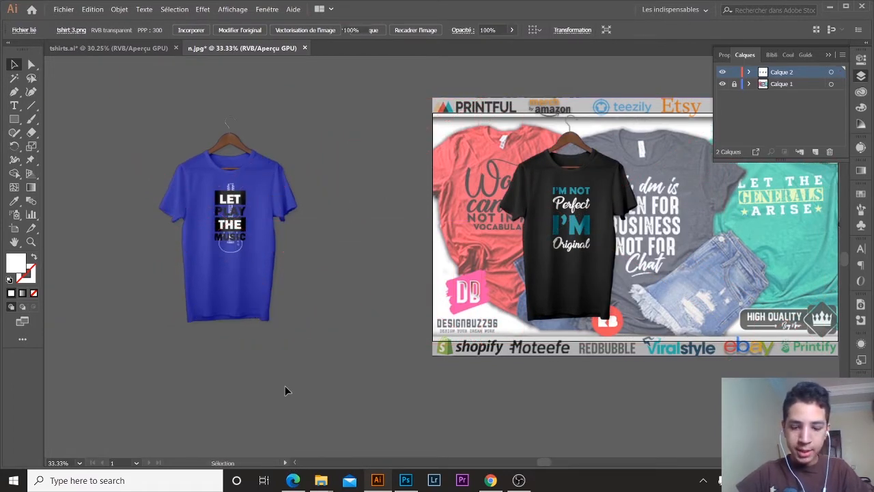
{"action": "key", "text": "m"}
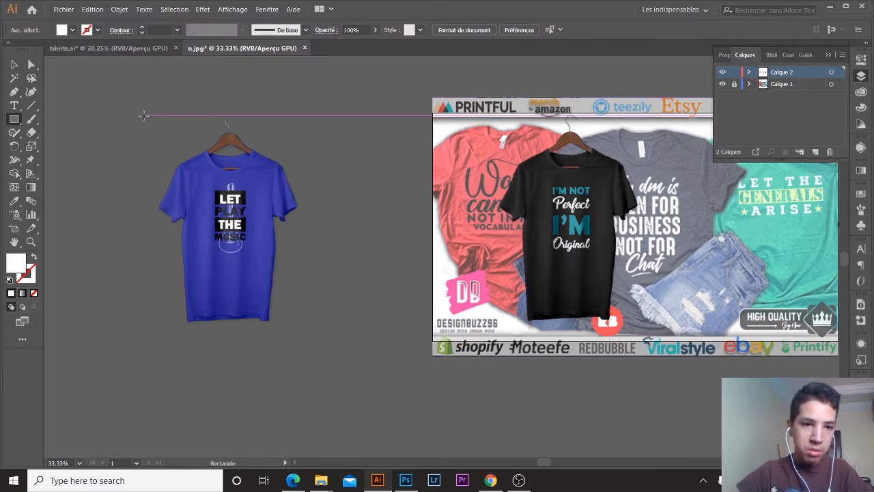
{"action": "left_click_drag", "start_coordinate": [144, 114], "coordinate": [306, 333]}
{"action": "left_click", "coordinate": [14, 65]}
{"action": "left_click", "coordinate": [94, 183]}
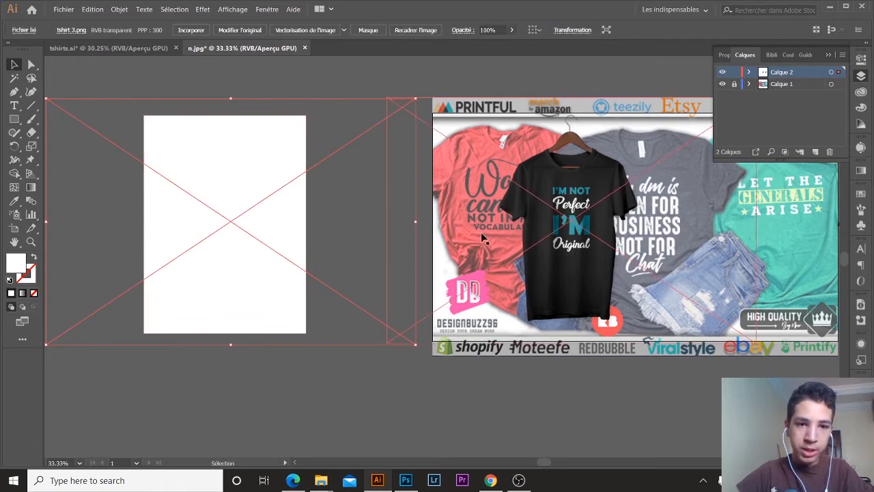
{"action": "left_click_drag", "start_coordinate": [172, 84], "coordinate": [287, 381]}
{"action": "right_click", "coordinate": [287, 381]}
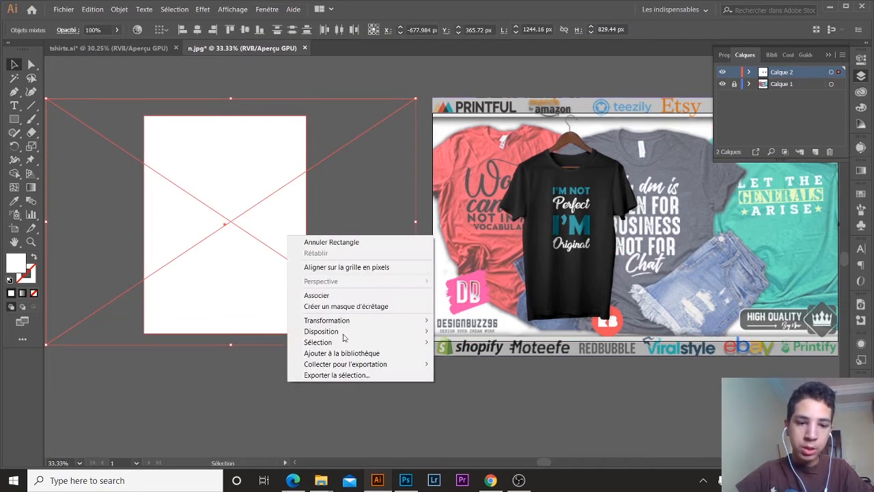
{"action": "left_click", "coordinate": [343, 306]}
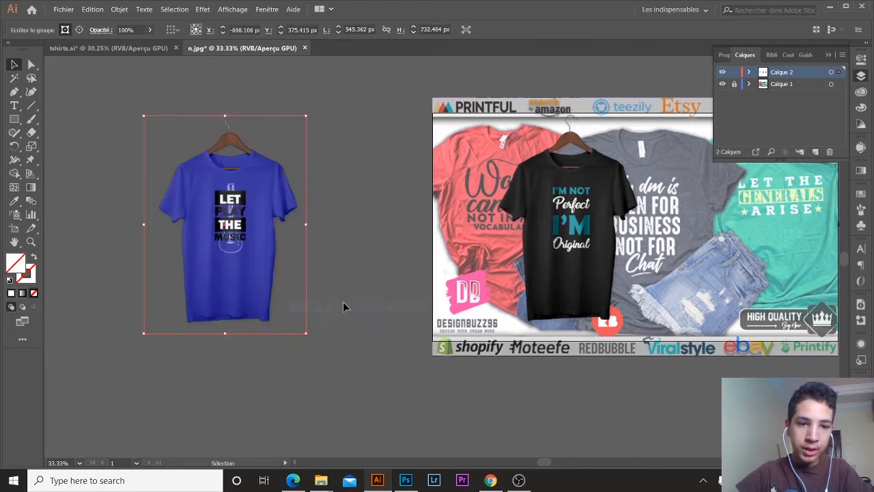
Move the I'M NOT Perfect T-shirt below the artboard and clip it with a rectangle about 519 by 763 px drawn around it.
{"action": "left_click_drag", "start_coordinate": [589, 239], "coordinate": [293, 401]}
{"action": "scroll", "coordinate": [486, 288], "scroll_direction": "down", "scroll_amount": 5}
{"action": "left_click_drag", "start_coordinate": [272, 234], "coordinate": [346, 369]}
{"action": "key", "text": "m"}
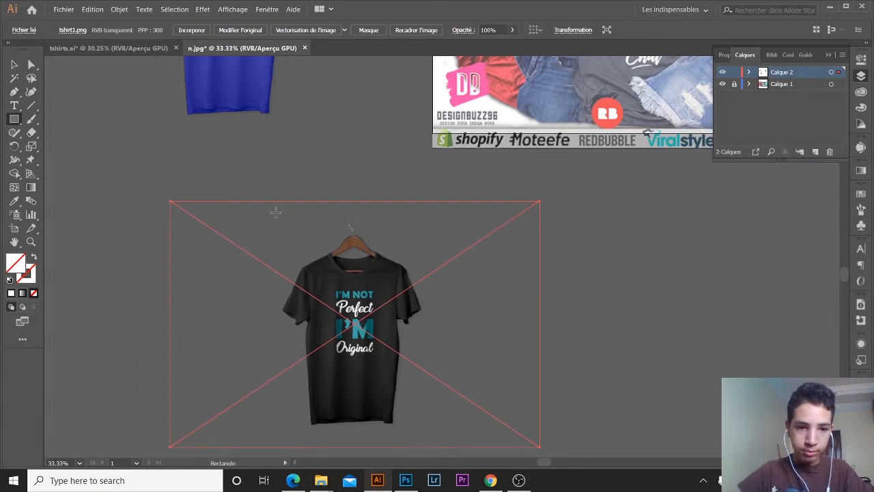
{"action": "mouse_move", "coordinate": [275, 212]}
{"action": "left_mouse_down"}
{"action": "mouse_move", "coordinate": [431, 449]}
{"action": "mouse_move", "coordinate": [430, 438]}
{"action": "left_mouse_up"}
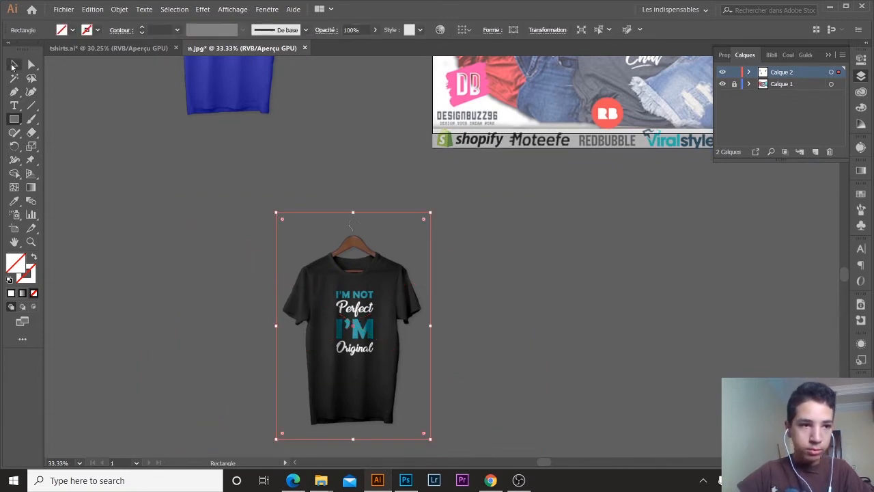
{"action": "left_click", "coordinate": [13, 65]}
{"action": "left_click_drag", "start_coordinate": [146, 209], "coordinate": [400, 419]}
{"action": "right_click", "coordinate": [401, 419]}
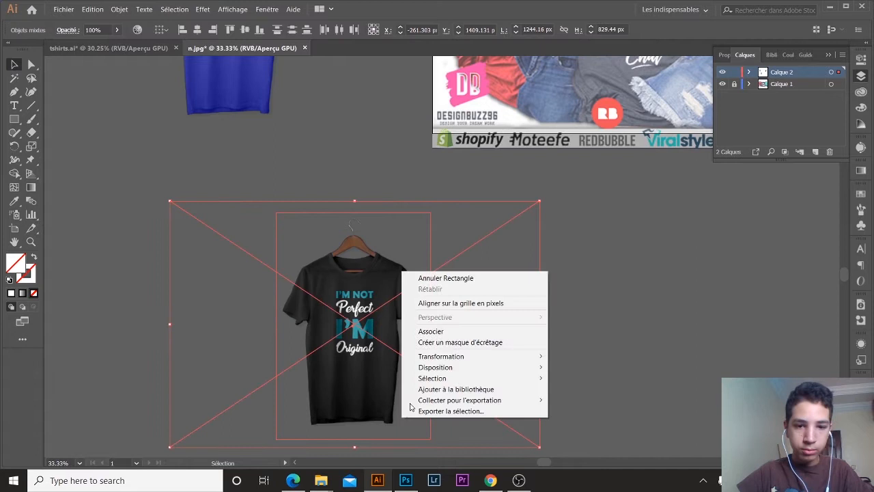
{"action": "left_click", "coordinate": [448, 344]}
Move the clipped I'M NOT Perfect T-shirt beneath the blue one and bring the I'M ORIGINAL T-shirt beside it, below the artboard.
{"action": "left_click_drag", "start_coordinate": [321, 313], "coordinate": [163, 229]}
{"action": "scroll", "coordinate": [696, 219], "scroll_direction": "right", "scroll_amount": 8}
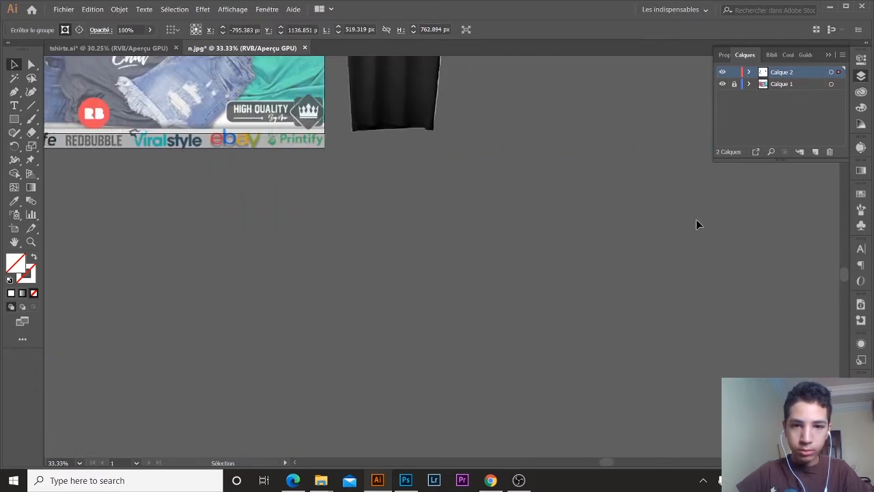
{"action": "scroll", "coordinate": [696, 219], "scroll_direction": "left", "scroll_amount": 7}
{"action": "left_click_drag", "start_coordinate": [561, 96], "coordinate": [142, 411]}
{"action": "scroll", "coordinate": [310, 304], "scroll_direction": "left", "scroll_amount": 4}
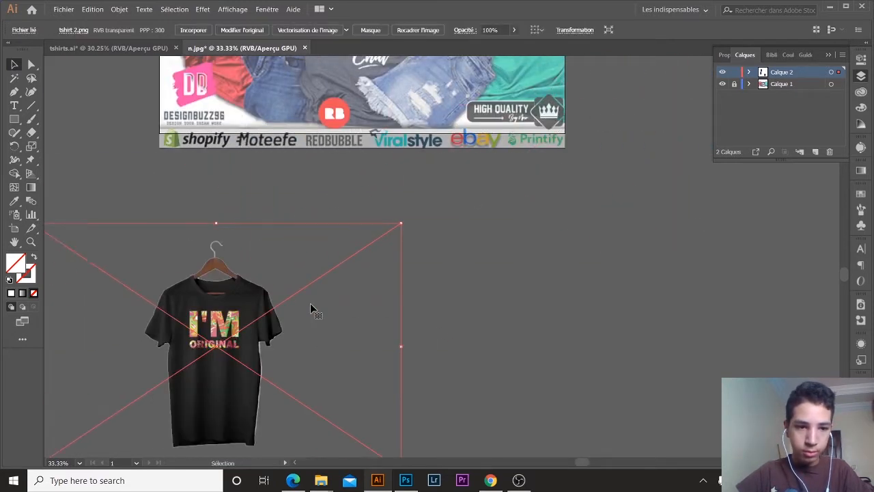
{"action": "scroll", "coordinate": [310, 303], "scroll_direction": "left", "scroll_amount": 4}
{"action": "left_click_drag", "start_coordinate": [482, 343], "coordinate": [467, 224]}
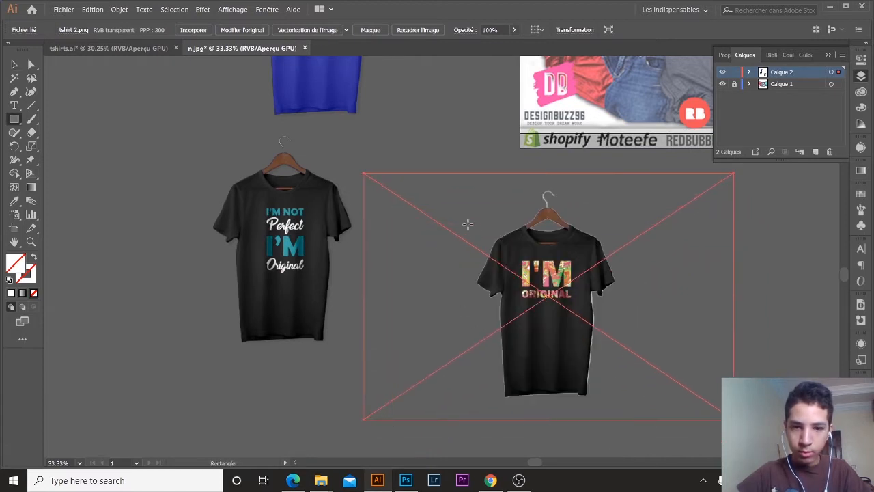
Draw a rectangle about 525 by 821 px around the I'M ORIGINAL T-shirt and make it a clipping mask for that image.
{"action": "left_click_drag", "start_coordinate": [469, 181], "coordinate": [625, 424]}
{"action": "left_click", "coordinate": [14, 65]}
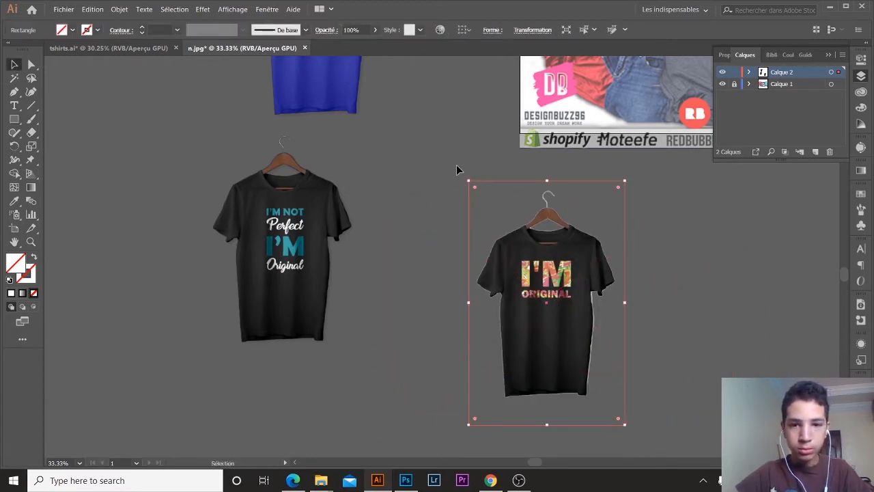
{"action": "left_click_drag", "start_coordinate": [458, 170], "coordinate": [537, 347]}
{"action": "right_click", "coordinate": [535, 192]}
{"action": "left_click", "coordinate": [567, 263]}
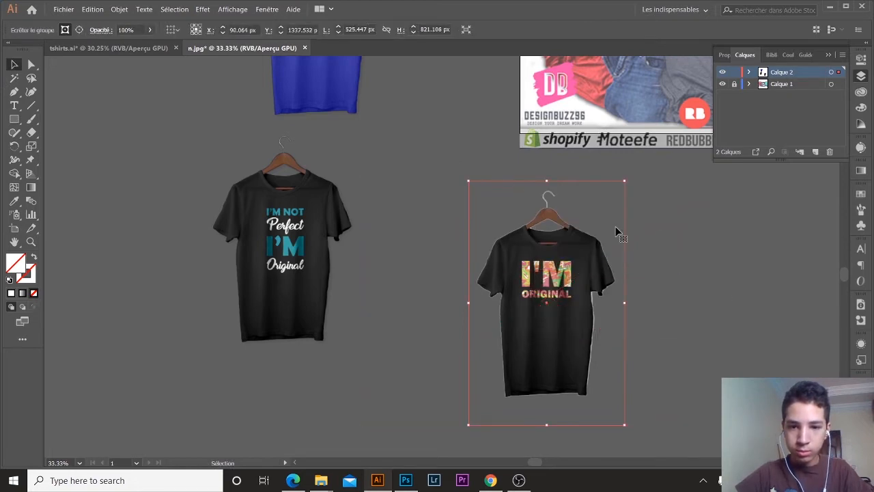
Move the I'M ORIGINAL T-shirt left of the blue one, shift the other two shirts slightly for a compact group, and deselect.
{"action": "scroll", "coordinate": [615, 226], "scroll_direction": "up", "scroll_amount": 3}
{"action": "scroll", "coordinate": [615, 226], "scroll_direction": "down", "scroll_amount": 1}
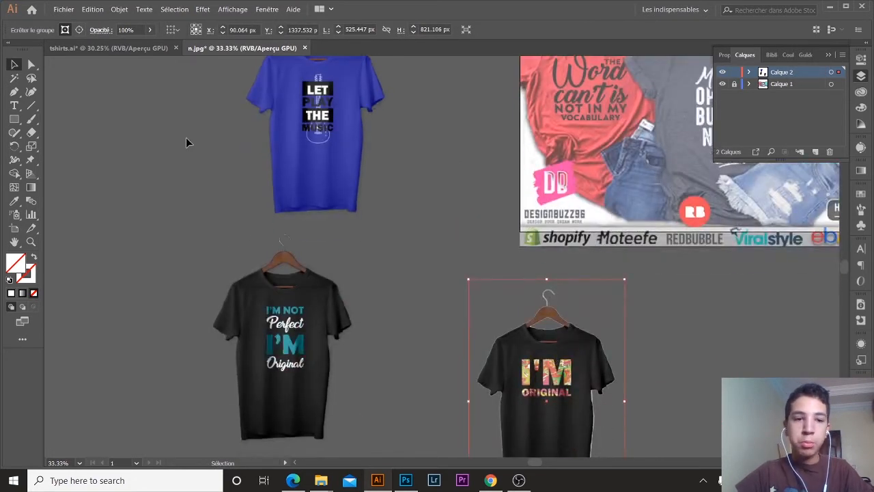
{"action": "left_click_drag", "start_coordinate": [543, 393], "coordinate": [147, 164]}
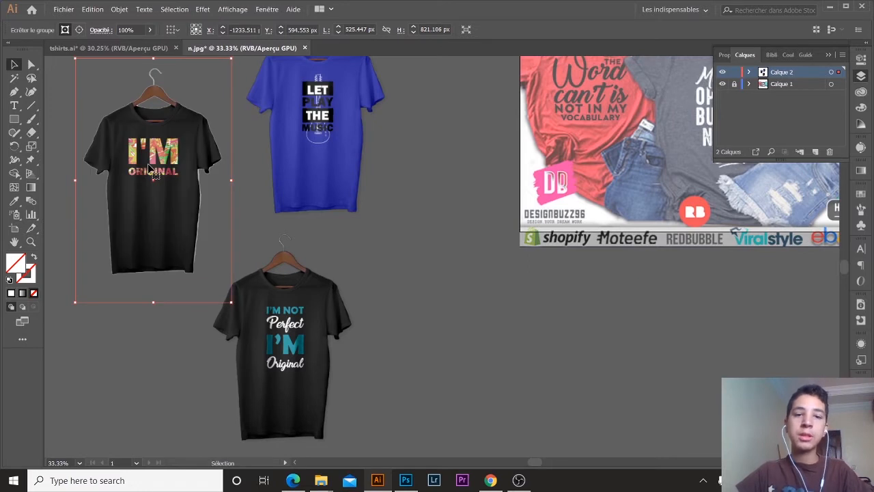
{"action": "left_click_drag", "start_coordinate": [333, 329], "coordinate": [346, 283]}
{"action": "left_click_drag", "start_coordinate": [311, 142], "coordinate": [303, 113]}
{"action": "left_click", "coordinate": [456, 193]}
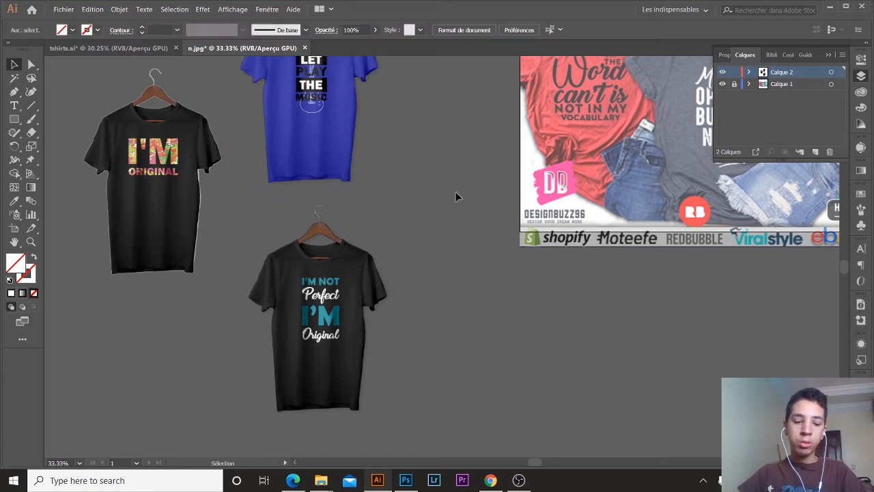
{"action": "key", "text": "z"}
{"action": "left_click", "coordinate": [573, 202], "text": "alt"}
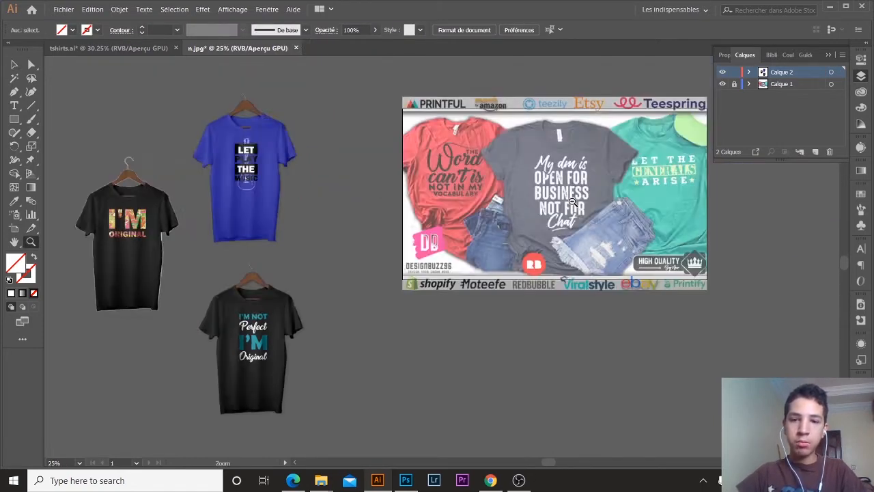
{"action": "left_click", "coordinate": [342, 312]}
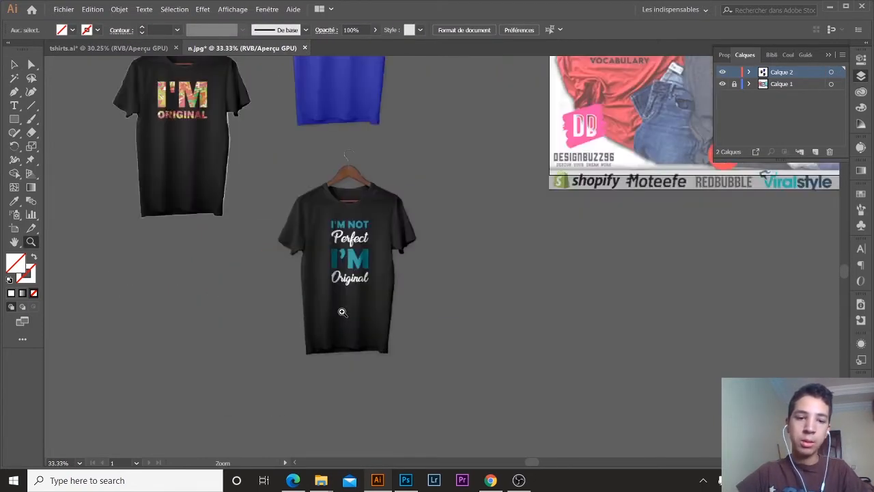
{"action": "left_click", "coordinate": [472, 170], "text": "alt"}
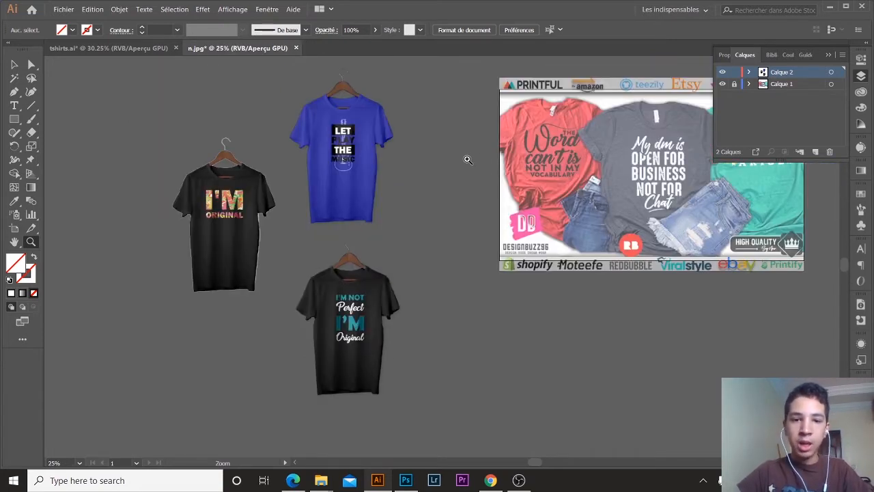
{"action": "left_click", "coordinate": [538, 254], "text": "alt"}
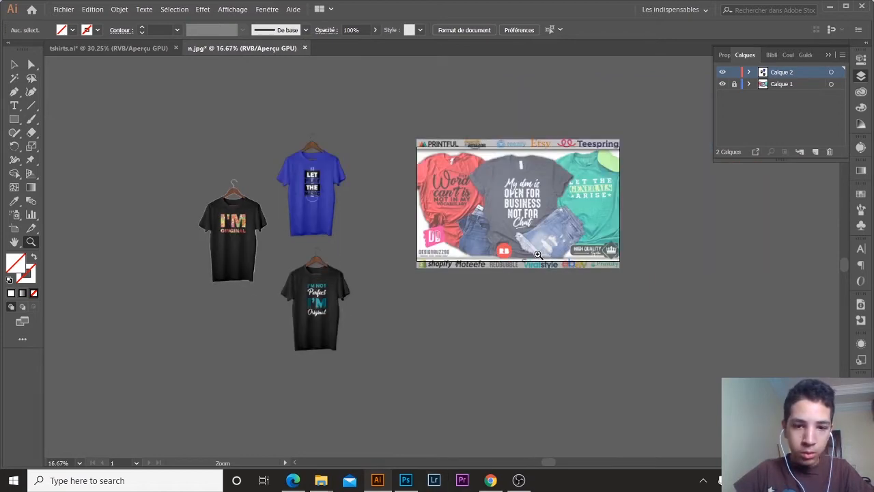
{"action": "left_click", "coordinate": [452, 256]}
{"action": "left_click", "coordinate": [282, 255]}
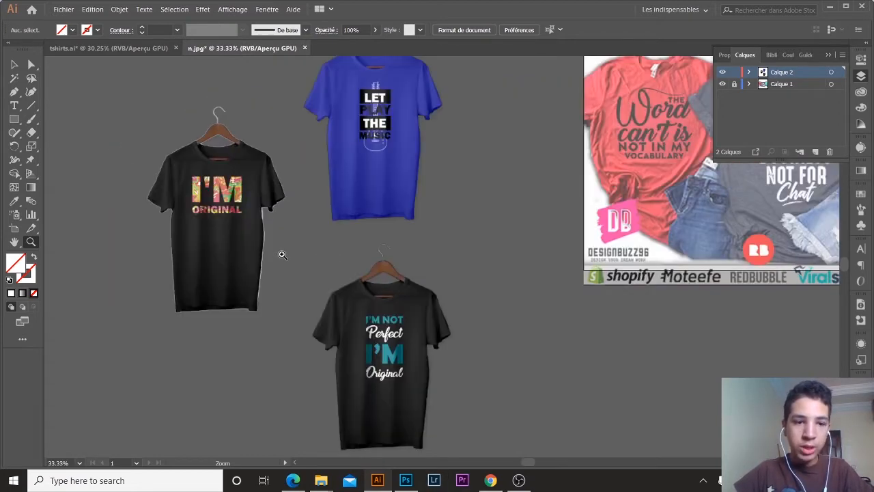
{"action": "left_click", "coordinate": [365, 237], "text": "alt"}
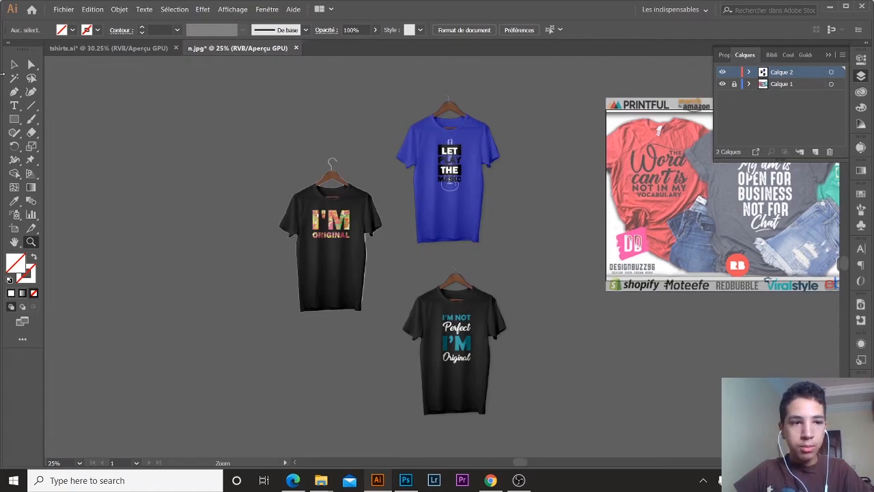
Move the three T-shirts side by side onto the reference gig, with the blue one in the middle, and tighten their spacing.
{"action": "scroll", "coordinate": [629, 164], "scroll_direction": "right", "scroll_amount": 5}
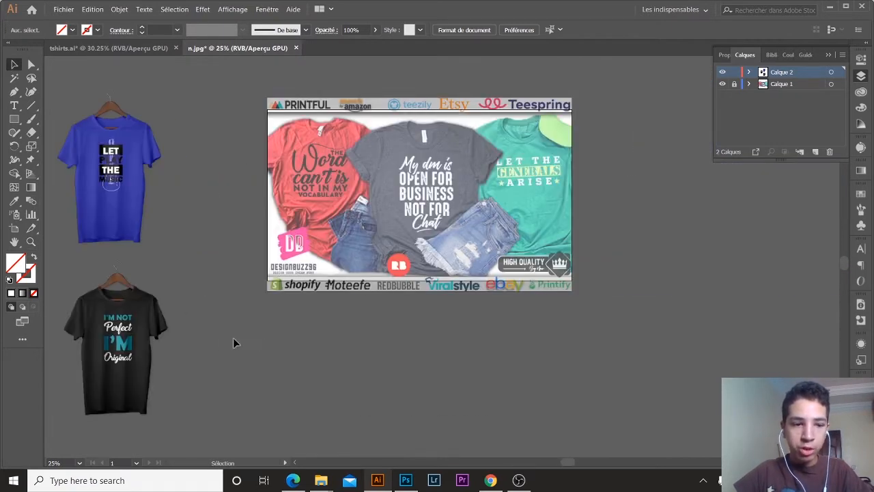
{"action": "left_click_drag", "start_coordinate": [118, 348], "coordinate": [523, 225]}
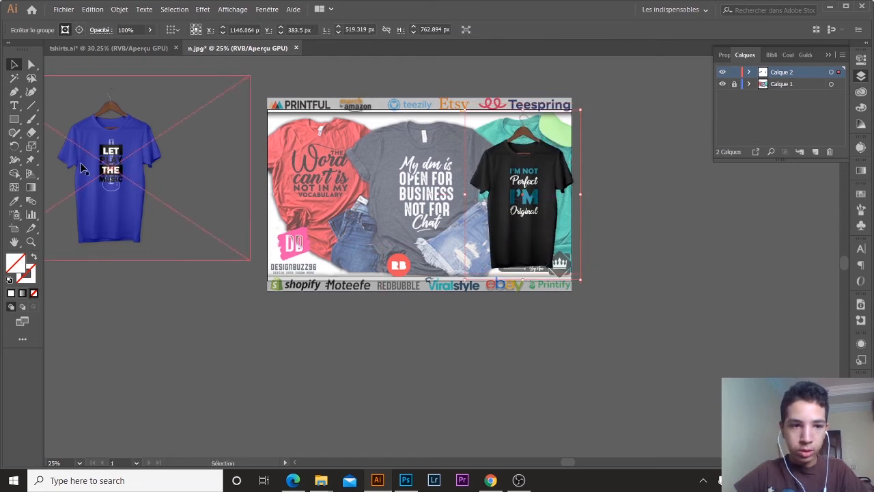
{"action": "left_click_drag", "start_coordinate": [104, 172], "coordinate": [434, 210]}
{"action": "scroll", "coordinate": [296, 295], "scroll_direction": "left", "scroll_amount": 10}
{"action": "left_click_drag", "start_coordinate": [266, 289], "coordinate": [627, 257]}
{"action": "scroll", "coordinate": [674, 272], "scroll_direction": "right", "scroll_amount": 11}
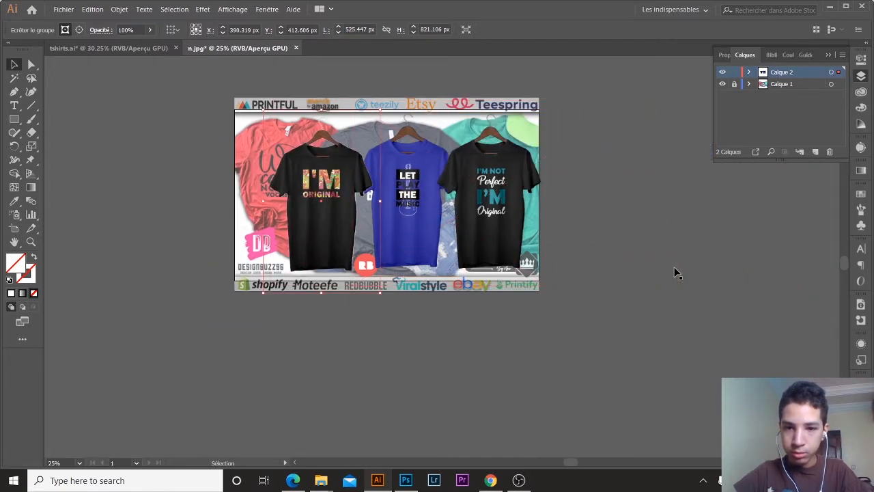
{"action": "scroll", "coordinate": [675, 272], "scroll_direction": "left", "scroll_amount": 2}
{"action": "left_click_drag", "start_coordinate": [364, 221], "coordinate": [373, 219]}
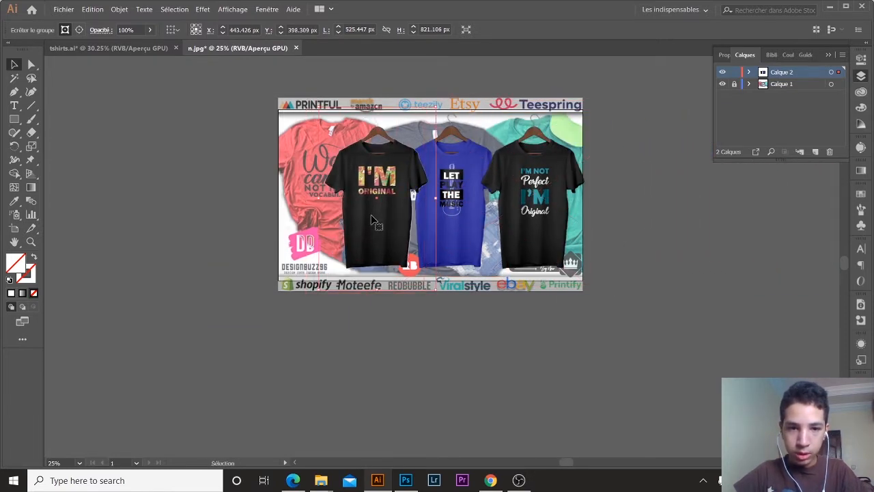
{"action": "left_click_drag", "start_coordinate": [522, 219], "coordinate": [515, 219]}
{"action": "left_click", "coordinate": [683, 282]}
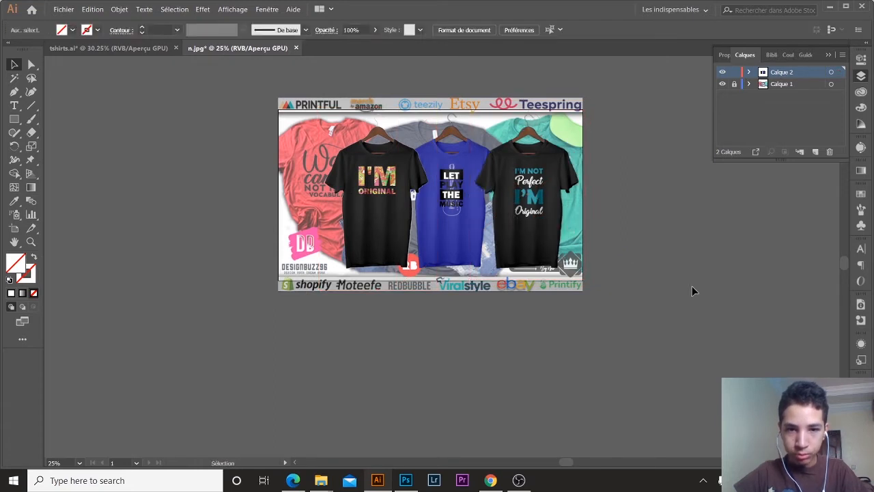
Scale the three T-shirts together to about 1250 by 856 px overall and reposition them over the reference gig.
{"action": "left_click", "coordinate": [345, 166]}
{"action": "left_click_drag", "start_coordinate": [318, 198], "coordinate": [292, 200]}
{"action": "left_click_drag", "start_coordinate": [381, 230], "coordinate": [343, 231]}
{"action": "left_click_drag", "start_coordinate": [437, 222], "coordinate": [458, 223]}
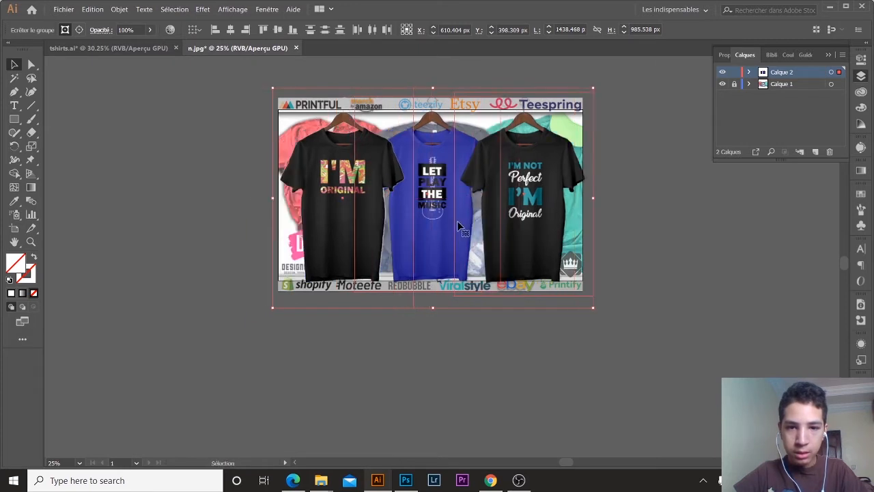
{"action": "left_click_drag", "start_coordinate": [593, 199], "coordinate": [574, 202]}
{"action": "mouse_move", "coordinate": [474, 203]}
{"action": "left_mouse_down"}
{"action": "mouse_move", "coordinate": [456, 208]}
{"action": "mouse_move", "coordinate": [463, 216]}
{"action": "left_mouse_up"}
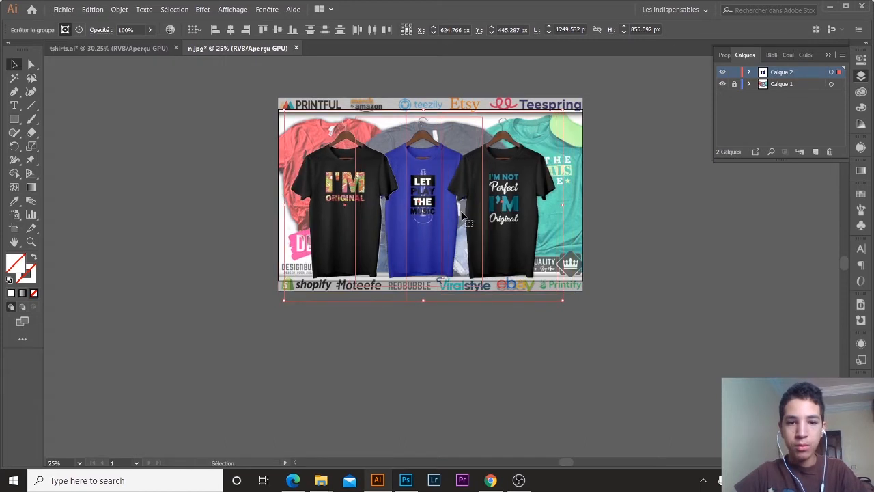
{"action": "left_click", "coordinate": [740, 204]}
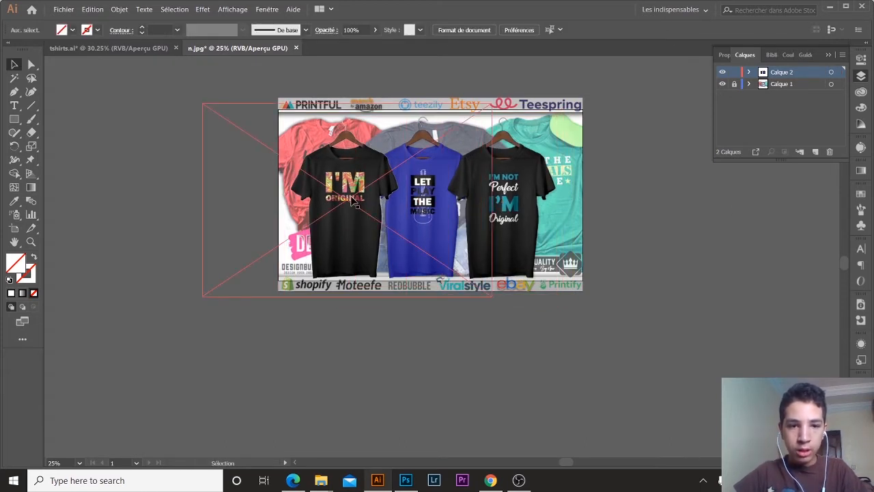
Draw a rectangle covering the whole artboard and fill it with white.
{"action": "key", "text": "m"}
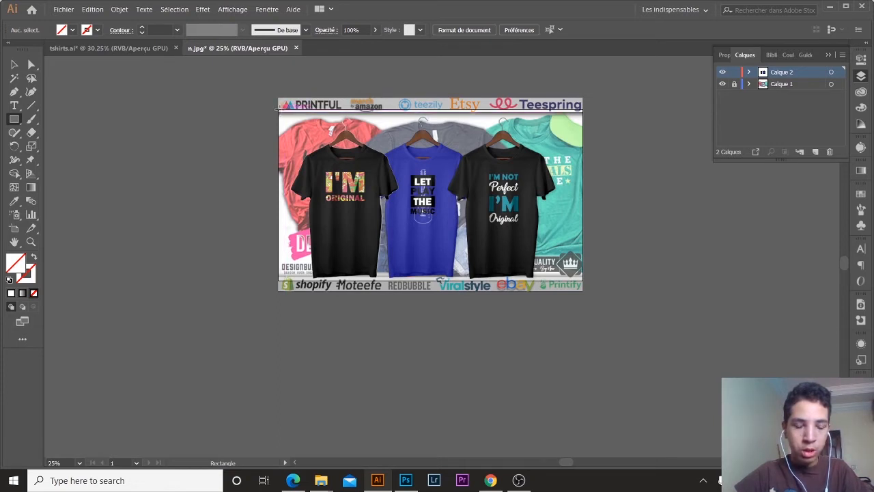
{"action": "left_click_drag", "start_coordinate": [279, 108], "coordinate": [583, 279]}
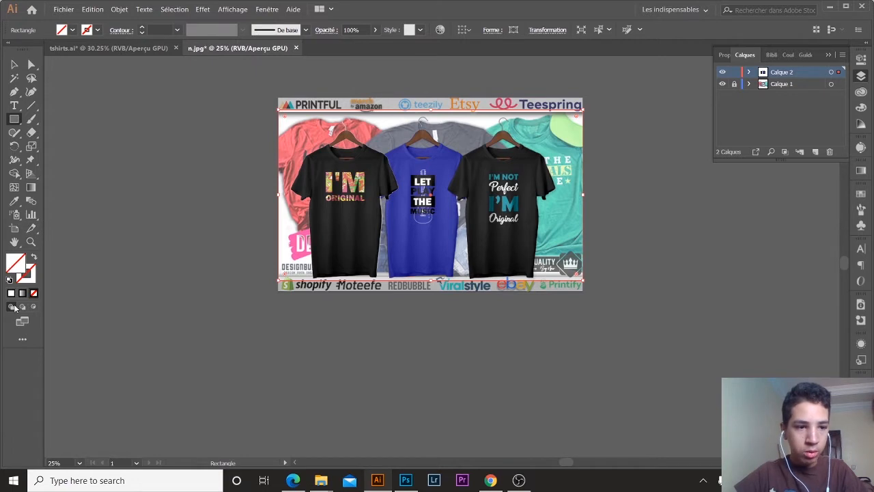
{"action": "left_click", "coordinate": [10, 295]}
{"action": "left_click", "coordinate": [15, 65]}
Send the white rectangle to the back of its layer, behind the three T-shirts.
{"action": "key", "text": "ctrl+a"}
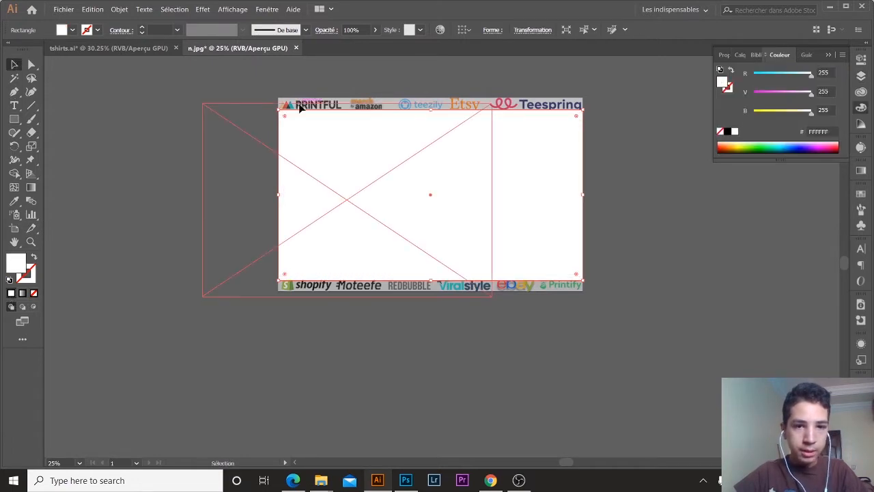
{"action": "right_click", "coordinate": [299, 103]}
{"action": "mouse_move", "coordinate": [386, 262]}
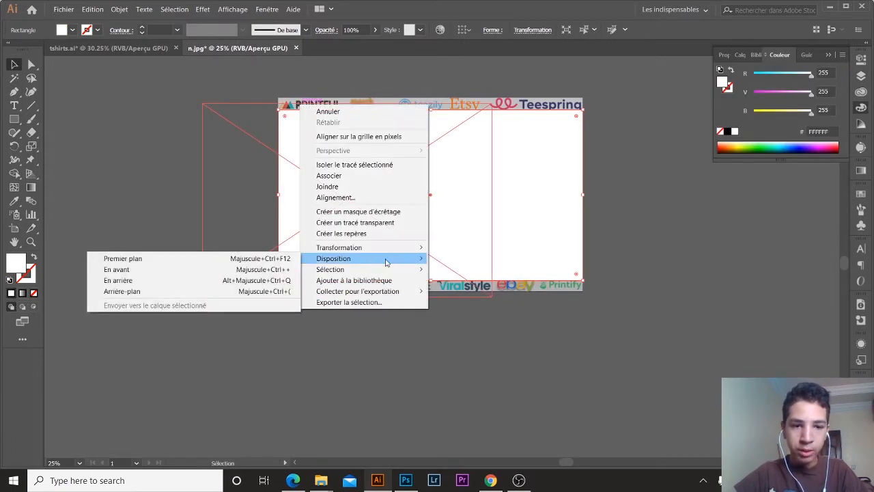
{"action": "left_click", "coordinate": [287, 294]}
{"action": "left_click", "coordinate": [680, 207]}
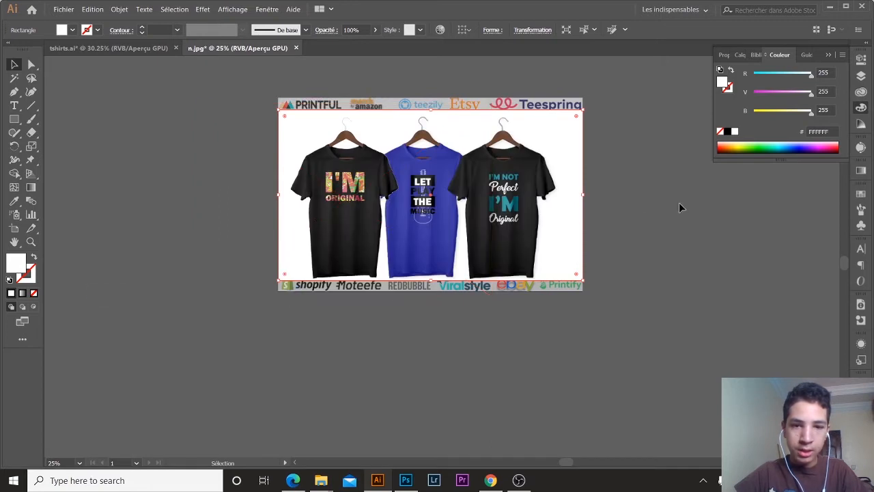
Select the three T-shirts together with the white background rectangle and group them.
{"action": "left_click", "coordinate": [505, 225]}
{"action": "left_click", "coordinate": [420, 225], "text": "shift"}
{"action": "left_click", "coordinate": [341, 219], "text": "shift"}
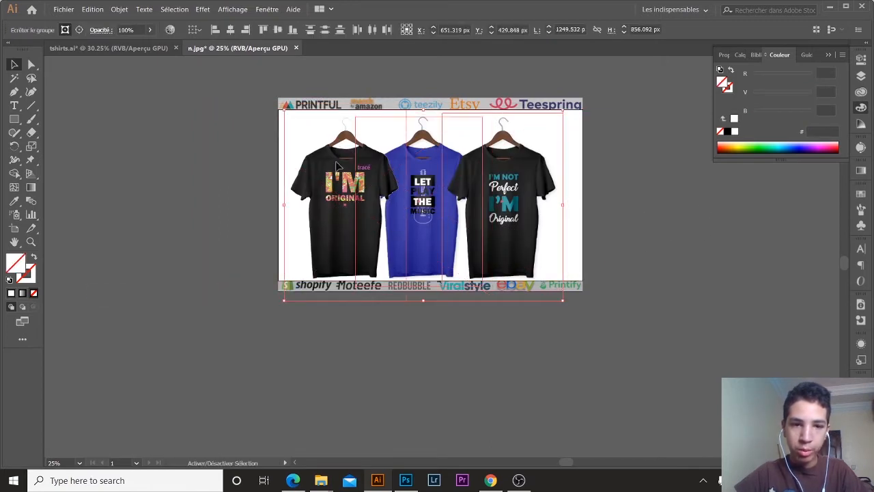
{"action": "left_click", "coordinate": [278, 156], "text": "shift"}
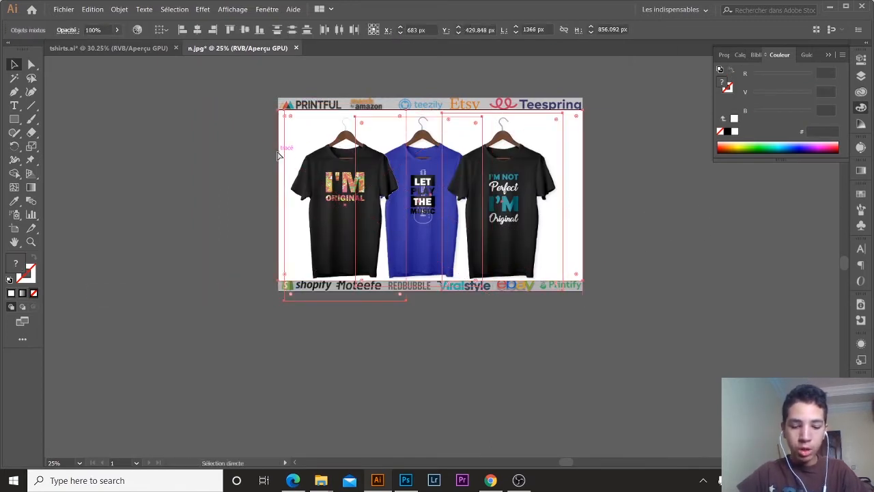
{"action": "key", "text": "ctrl+g"}
Move the T-shirt group off the artboard to the area below and left of the reference gig, nudging it slightly upward.
{"action": "left_click_drag", "start_coordinate": [342, 188], "coordinate": [253, 369]}
{"action": "scroll", "coordinate": [583, 231], "scroll_direction": "down", "scroll_amount": 2}
{"action": "left_click_drag", "start_coordinate": [416, 315], "coordinate": [152, 318]}
{"action": "left_click", "coordinate": [474, 322]}
{"action": "scroll", "coordinate": [289, 314], "scroll_direction": "left", "scroll_amount": 5}
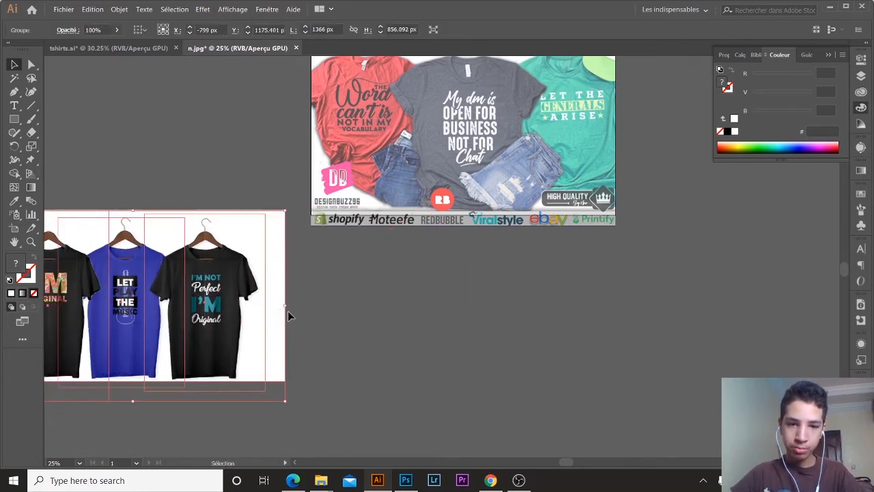
{"action": "scroll", "coordinate": [289, 315], "scroll_direction": "right", "scroll_amount": 6}
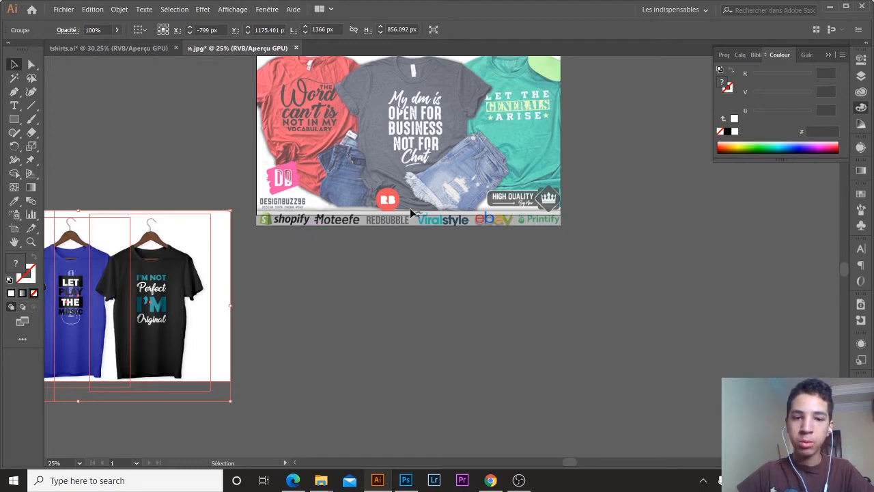
{"action": "scroll", "coordinate": [295, 302], "scroll_direction": "left", "scroll_amount": 3}
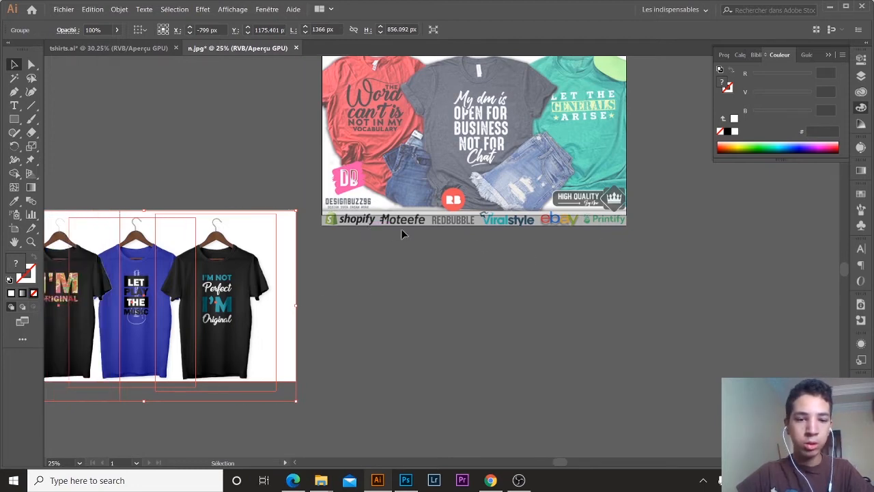
{"action": "scroll", "coordinate": [289, 294], "scroll_direction": "left", "scroll_amount": 8}
{"action": "scroll", "coordinate": [289, 294], "scroll_direction": "right", "scroll_amount": 6}
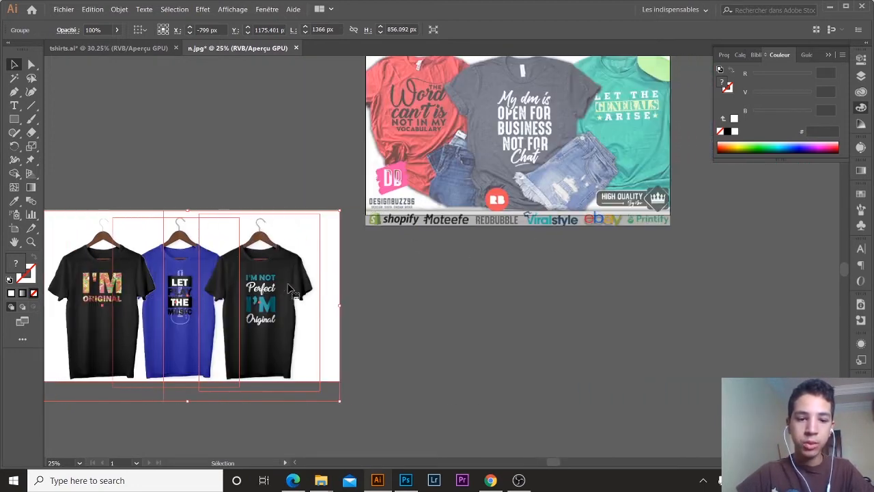
{"action": "scroll", "coordinate": [151, 318], "scroll_direction": "right", "scroll_amount": 1}
{"action": "scroll", "coordinate": [198, 304], "scroll_direction": "left", "scroll_amount": 4}
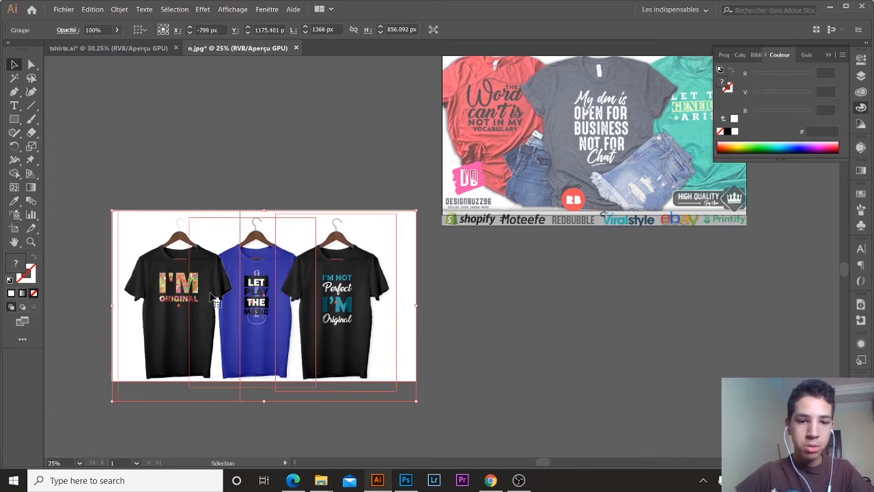
{"action": "left_click_drag", "start_coordinate": [213, 293], "coordinate": [215, 288]}
{"action": "double_click", "coordinate": [215, 288]}
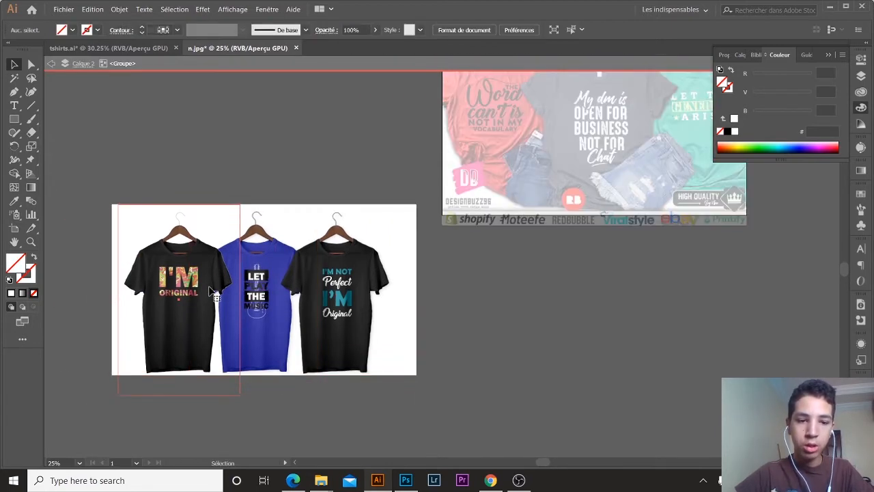
{"action": "double_click", "coordinate": [257, 281]}
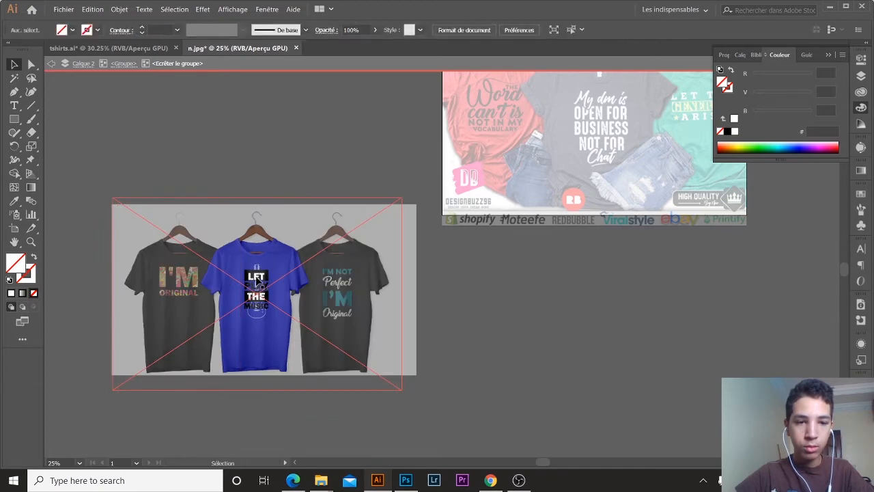
{"action": "left_click", "coordinate": [504, 328]}
{"action": "double_click", "coordinate": [505, 325]}
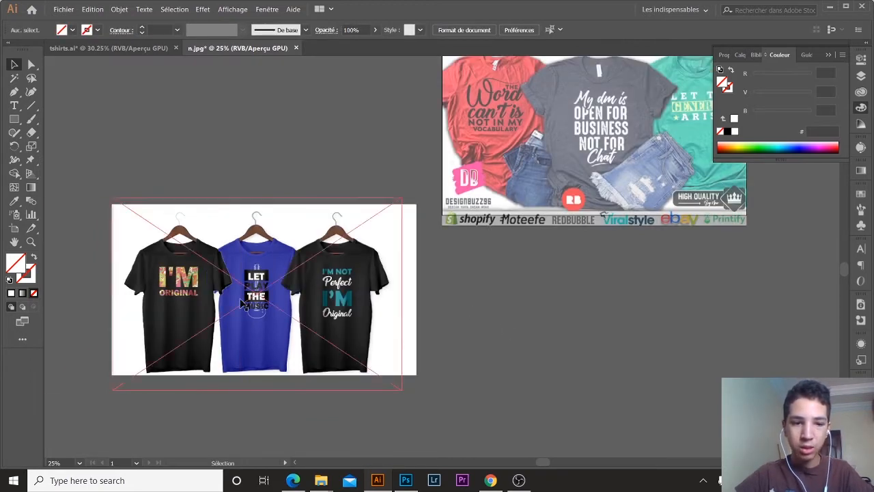
{"action": "left_click", "coordinate": [201, 298]}
{"action": "double_click", "coordinate": [199, 298]}
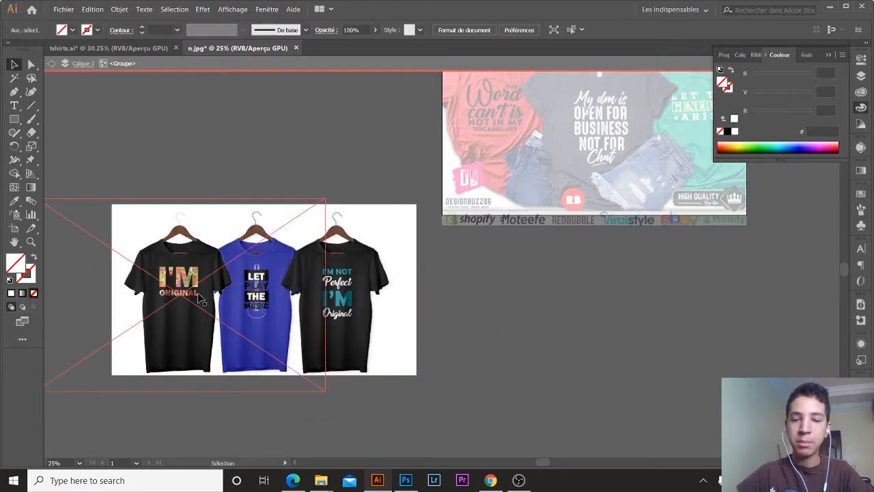
{"action": "double_click", "coordinate": [198, 299]}
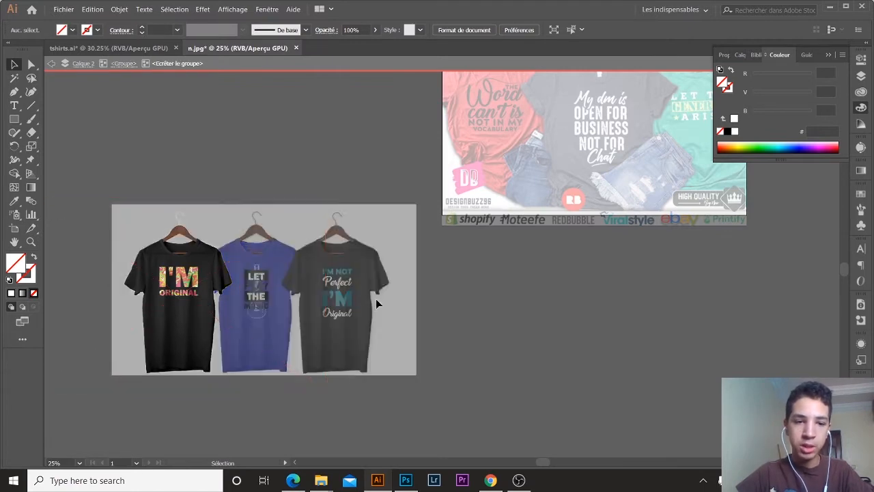
{"action": "double_click", "coordinate": [376, 303]}
Shift the group slightly upward and, in isolation mode, move its three T-shirts up about 60 px relative to the white background.
{"action": "left_click", "coordinate": [233, 295]}
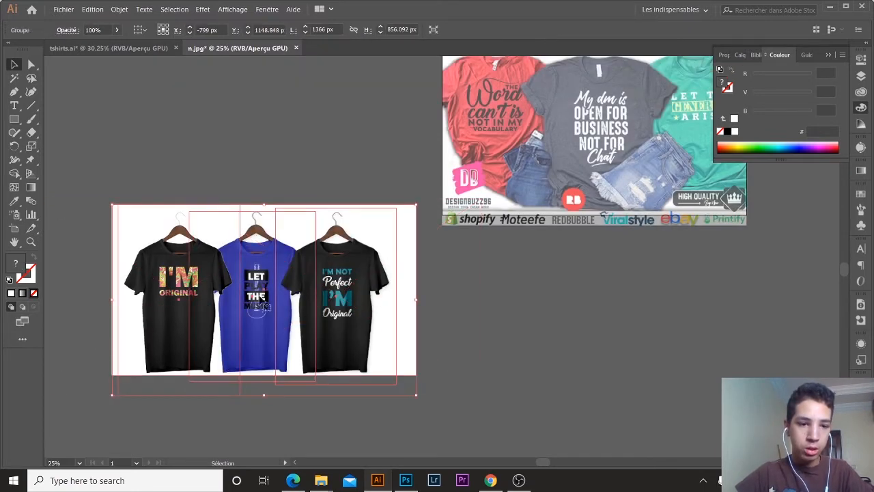
{"action": "left_click_drag", "start_coordinate": [270, 300], "coordinate": [271, 292]}
{"action": "double_click", "coordinate": [270, 294]}
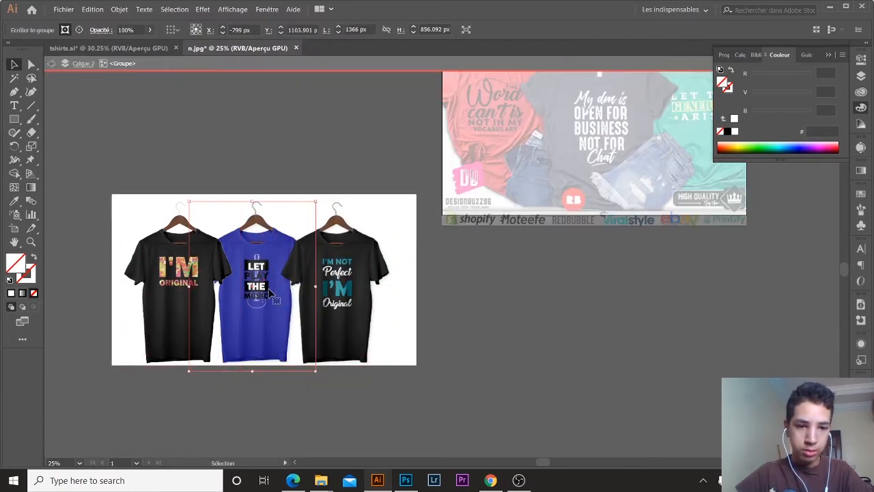
{"action": "left_click", "coordinate": [193, 293], "text": "shift"}
{"action": "left_click", "coordinate": [333, 290], "text": "shift"}
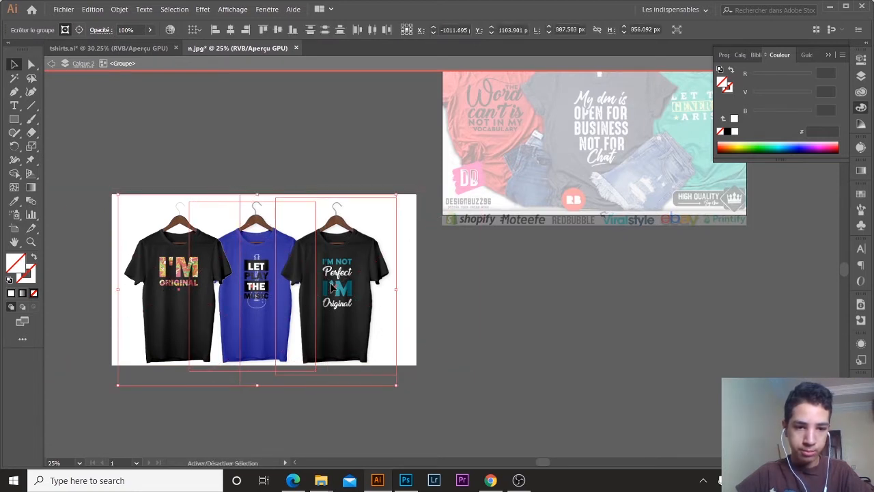
{"action": "left_click_drag", "start_coordinate": [250, 308], "coordinate": [247, 295]}
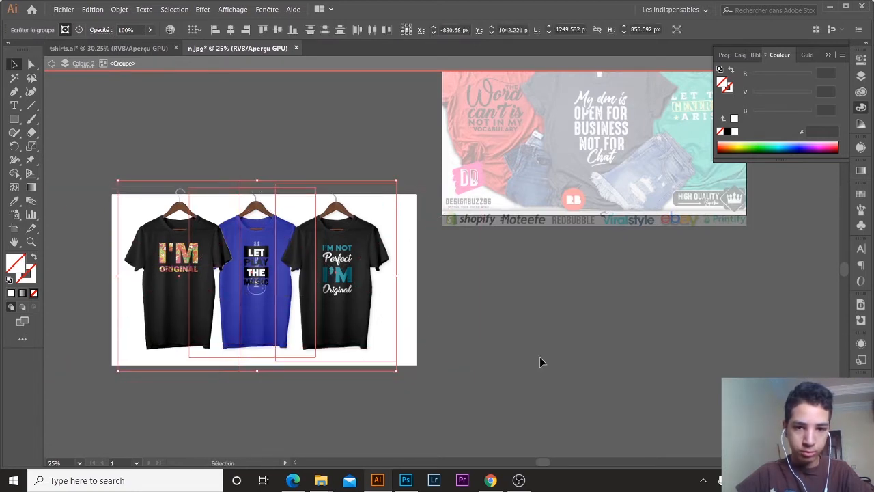
Exit group isolation and draw a thin full-width rectangle along the lower edge of the white T-shirt background.
{"action": "double_click", "coordinate": [539, 358]}
{"action": "key", "text": "z"}
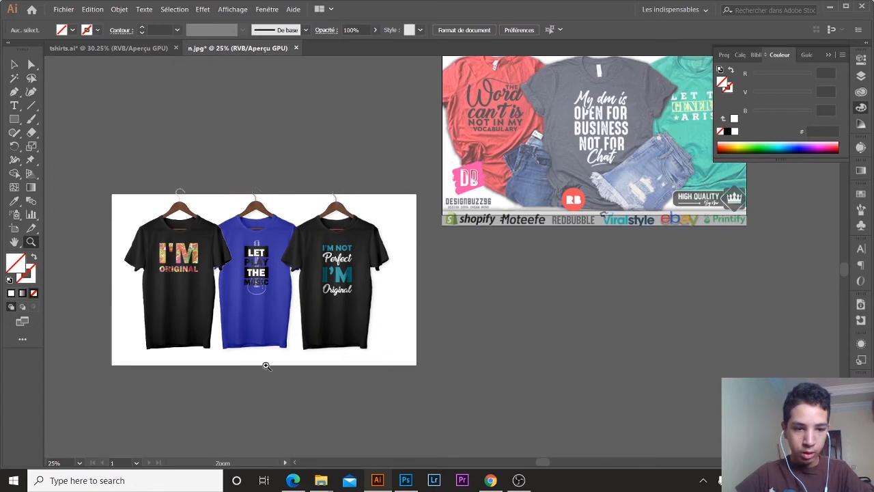
{"action": "left_click_drag", "start_coordinate": [255, 365], "coordinate": [296, 348]}
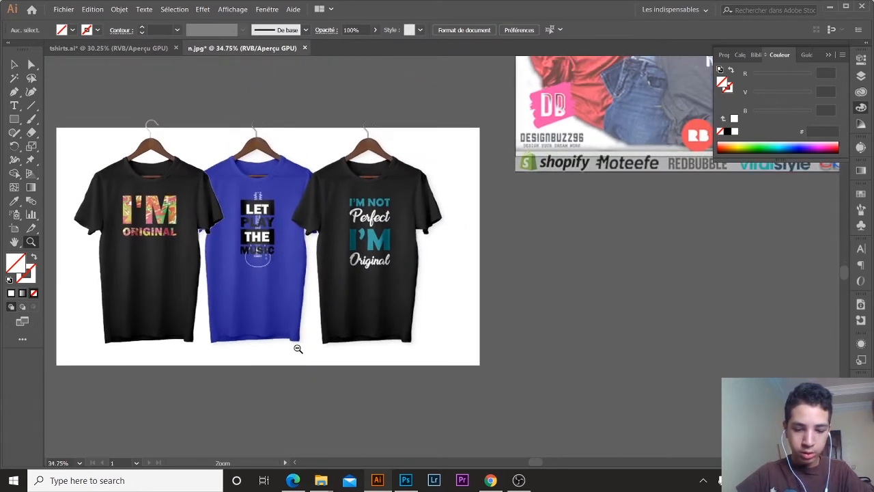
{"action": "key", "text": "m"}
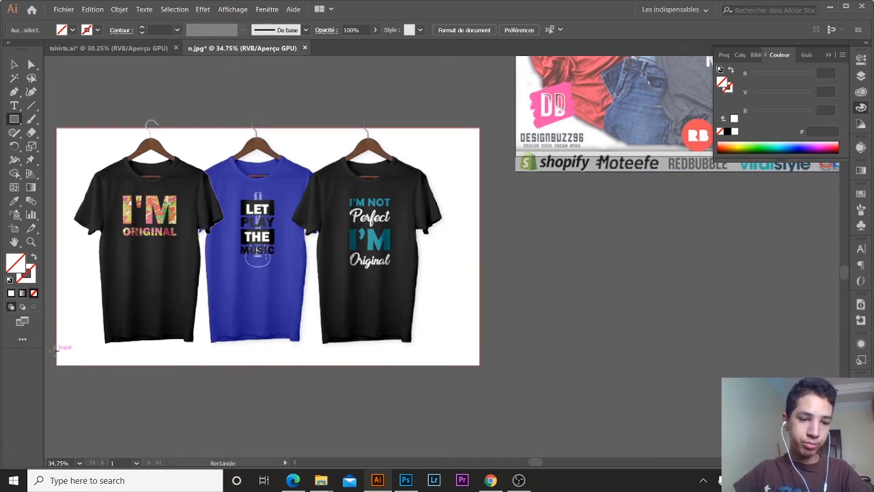
{"action": "left_click_drag", "start_coordinate": [54, 350], "coordinate": [472, 367]}
{"action": "left_click_drag", "start_coordinate": [480, 367], "coordinate": [479, 365]}
Fill the strip with the teal sampled from the "I'M" lettering on the third T-shirt, then deselect it.
{"action": "left_click", "coordinate": [15, 64]}
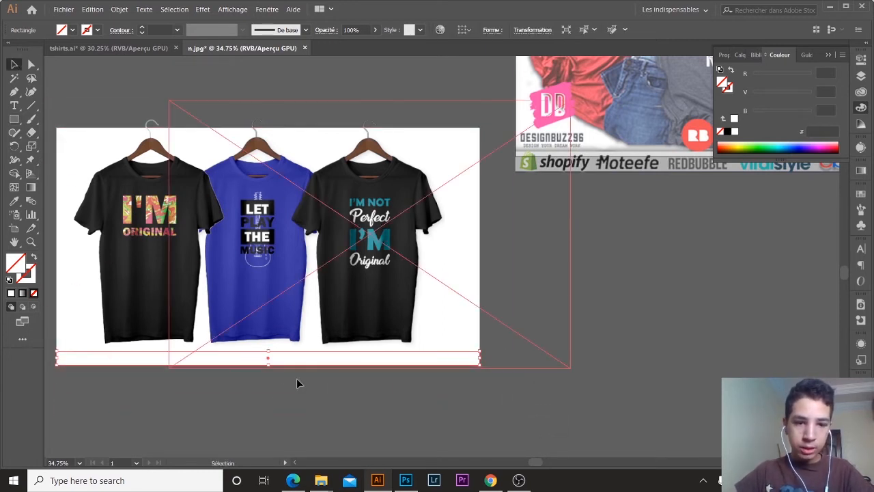
{"action": "key", "text": "i"}
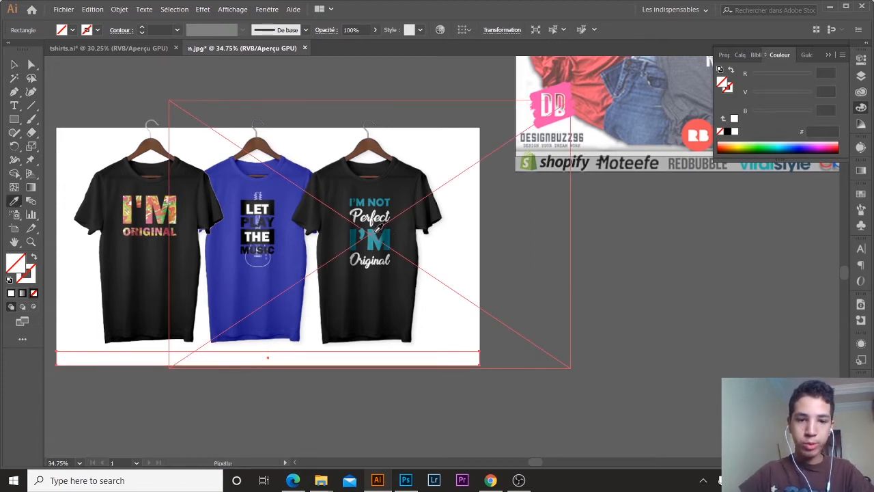
{"action": "left_click", "coordinate": [376, 228]}
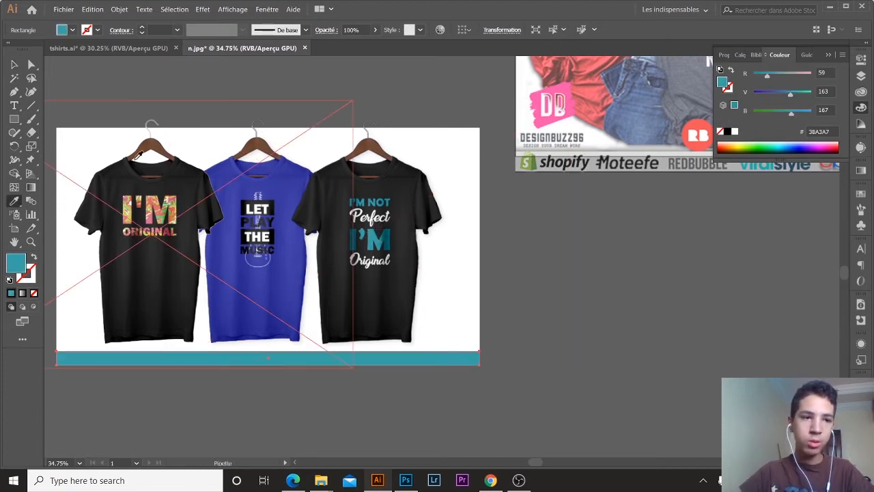
{"action": "left_click", "coordinate": [14, 64]}
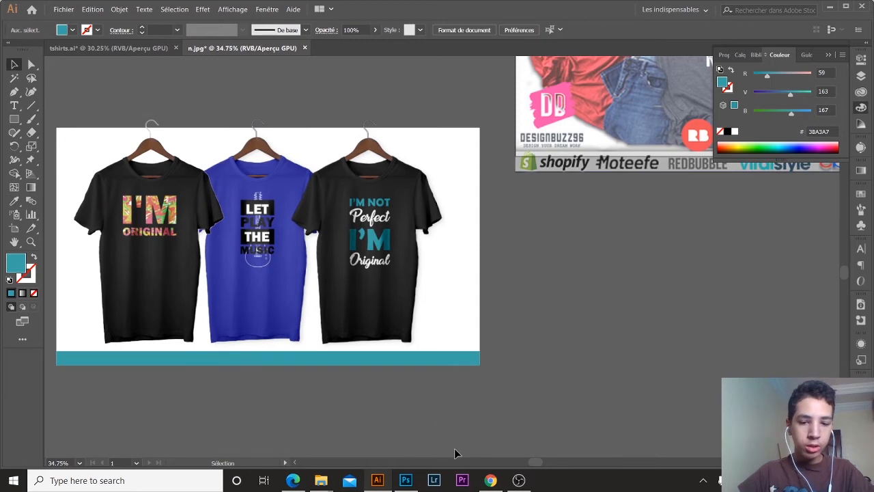
Switch to Chrome and search Google Images for "redbubble logo" in a new tab.
{"action": "left_click", "coordinate": [490, 480]}
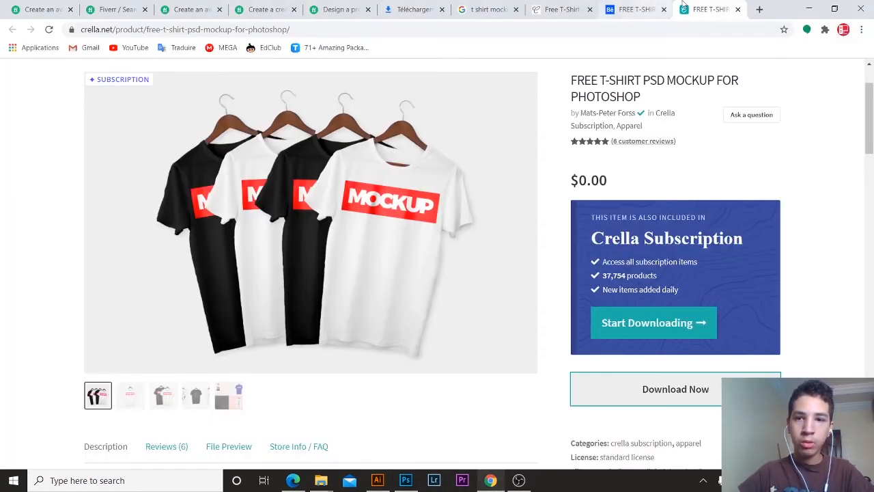
{"action": "left_click", "coordinate": [758, 10]}
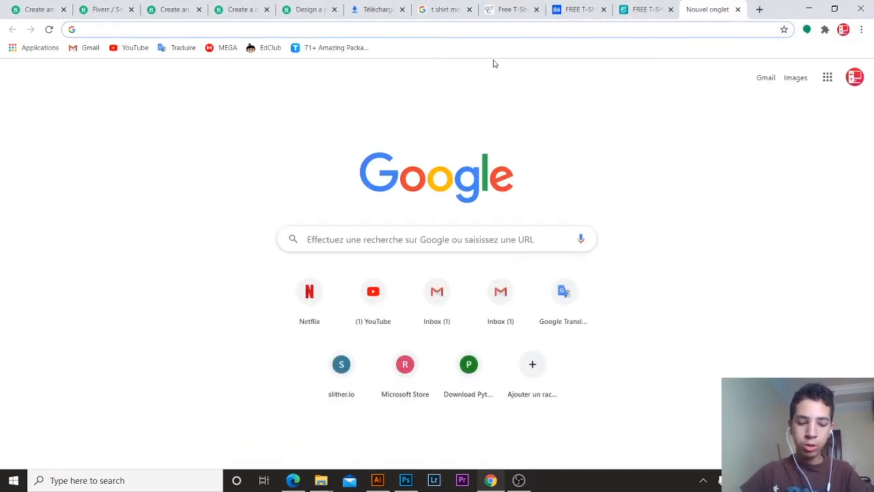
{"action": "type", "text": "red"}
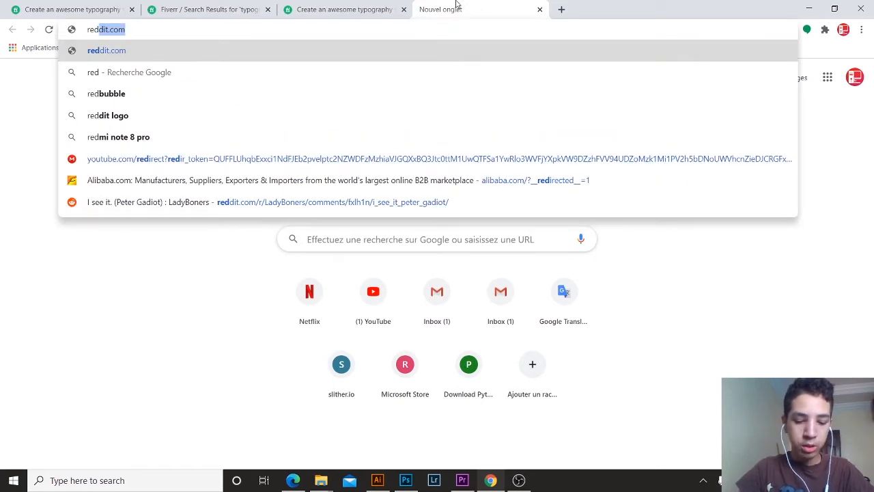
{"action": "type", "text": "bubble"}
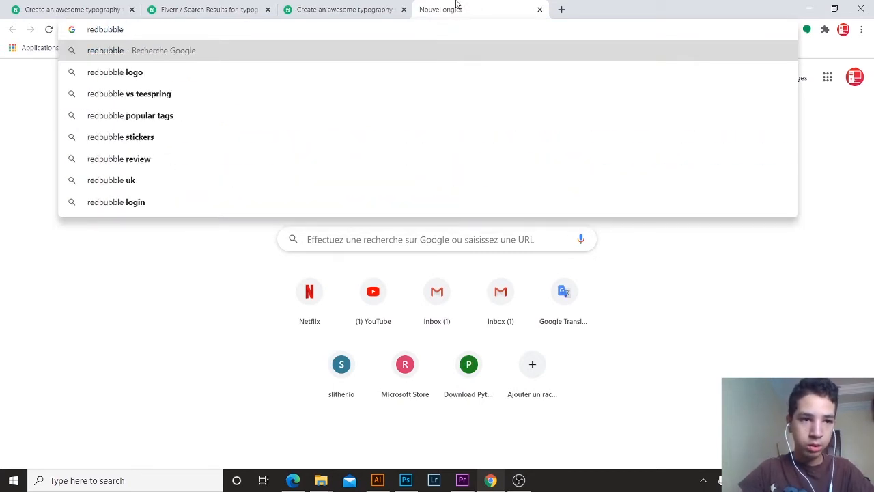
{"action": "left_click", "coordinate": [115, 72]}
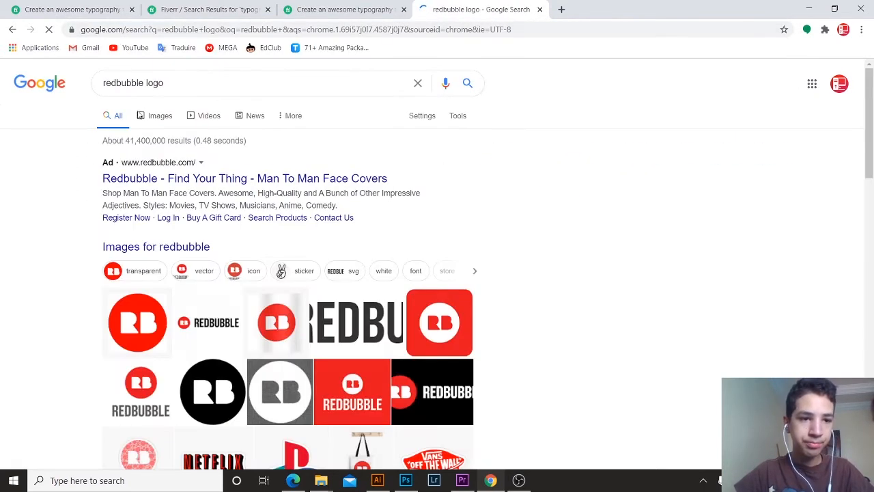
{"action": "left_click", "coordinate": [145, 117]}
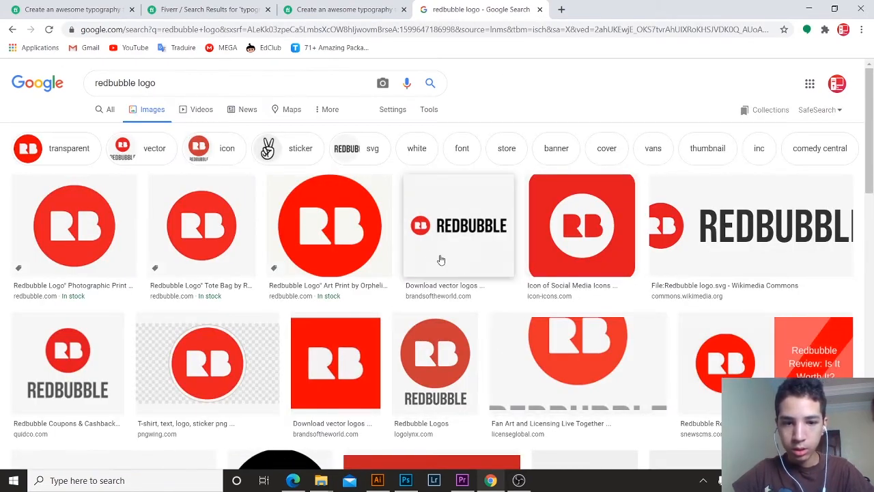
Save the Brands of the World Redbubble logo image to Downloads as untitled-1_205.png.
{"action": "left_click", "coordinate": [432, 258]}
{"action": "right_click", "coordinate": [638, 156]}
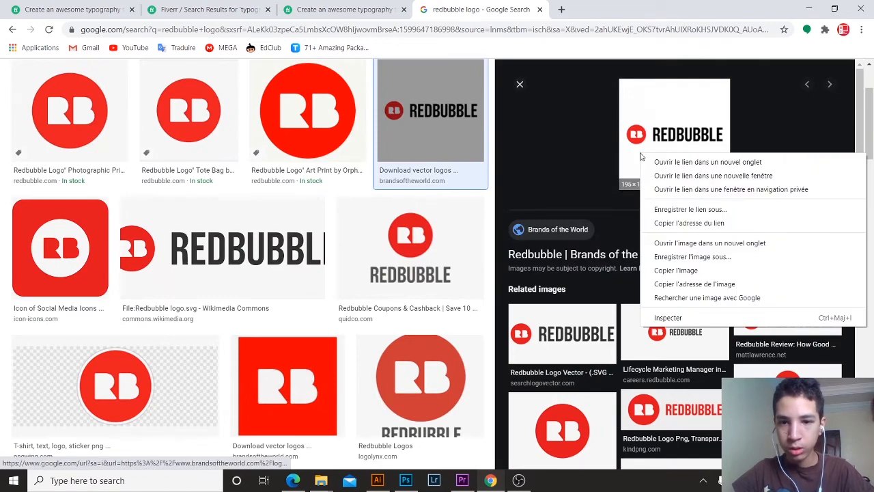
{"action": "left_click", "coordinate": [691, 256]}
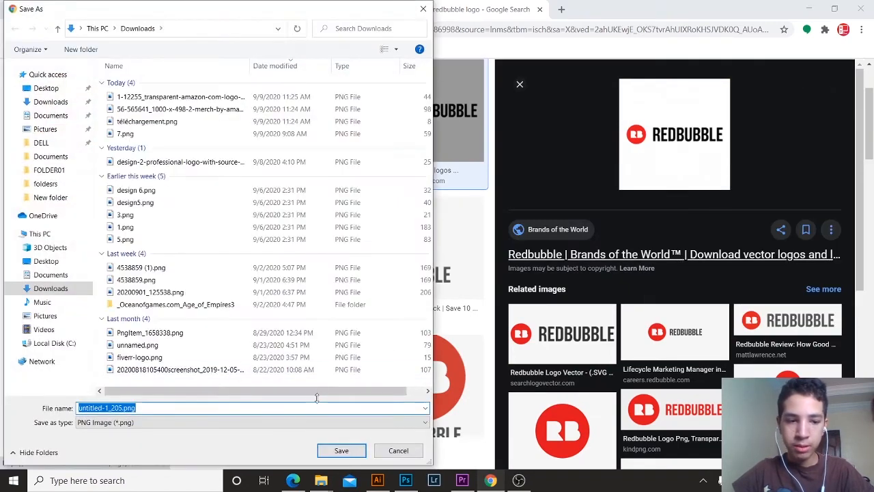
{"action": "left_click", "coordinate": [345, 450]}
Switch to Photoshop and open the downloaded untitled-1_205.png there.
{"action": "left_click_drag", "start_coordinate": [27, 454], "coordinate": [471, 416]}
{"action": "key", "text": "Delete"}
{"action": "left_click", "coordinate": [494, 480]}
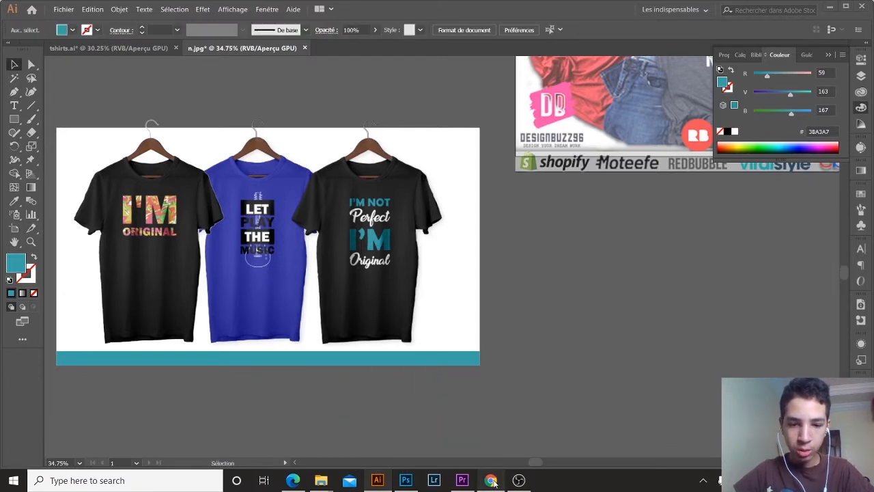
{"action": "left_click_drag", "start_coordinate": [41, 456], "coordinate": [631, 39]}
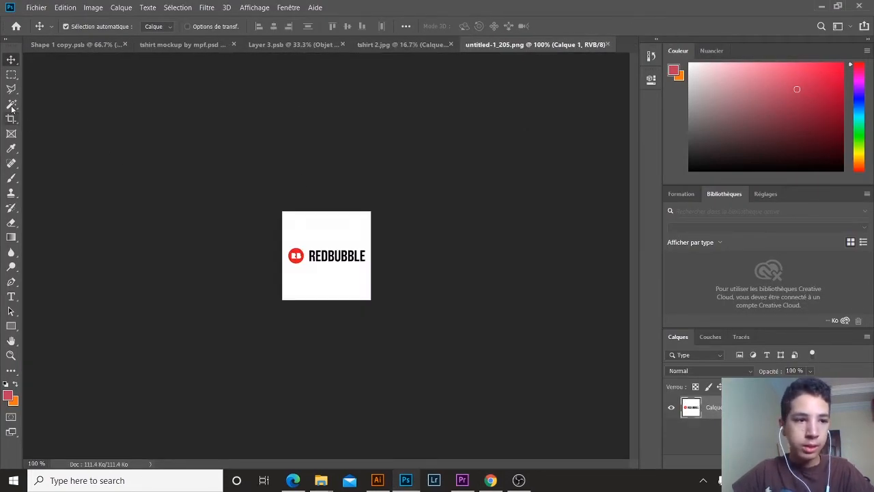
Select the white background around the Redbubble logo with the Magic Wand and check the selection in Quick Mask mode.
{"action": "left_click", "coordinate": [12, 106]}
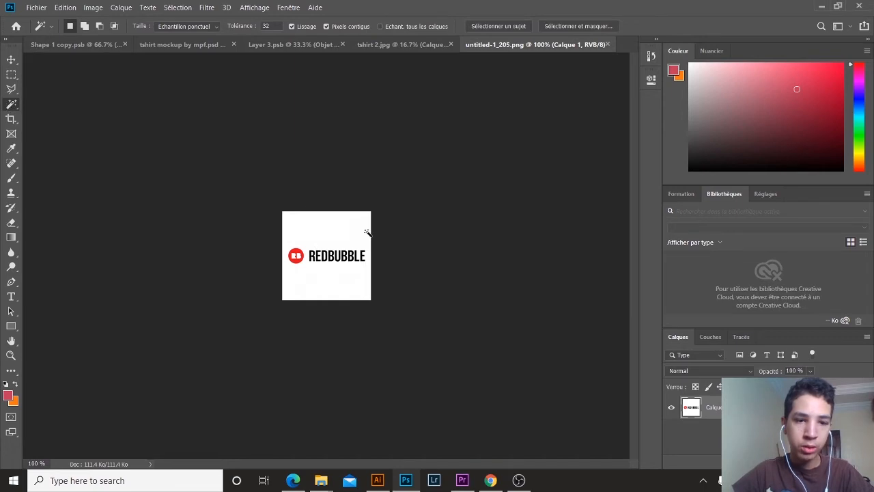
{"action": "left_click", "coordinate": [322, 227]}
{"action": "key", "text": "z"}
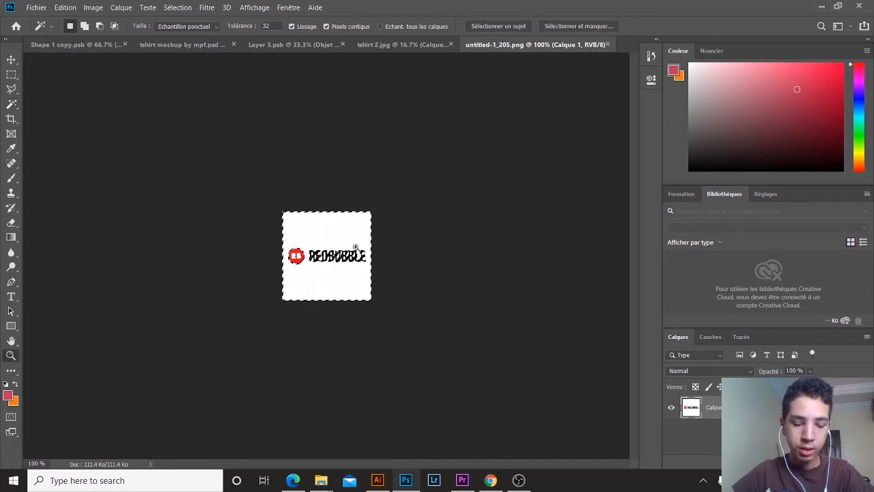
{"action": "mouse_move", "coordinate": [310, 267]}
{"action": "left_mouse_down"}
{"action": "mouse_move", "coordinate": [448, 258]}
{"action": "mouse_move", "coordinate": [321, 254]}
{"action": "left_mouse_up"}
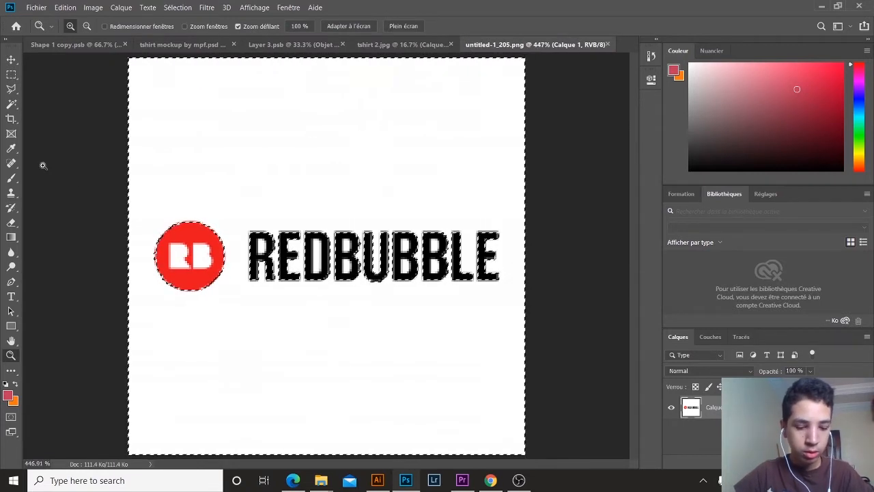
{"action": "key", "text": "q"}
{"action": "key", "text": "w"}
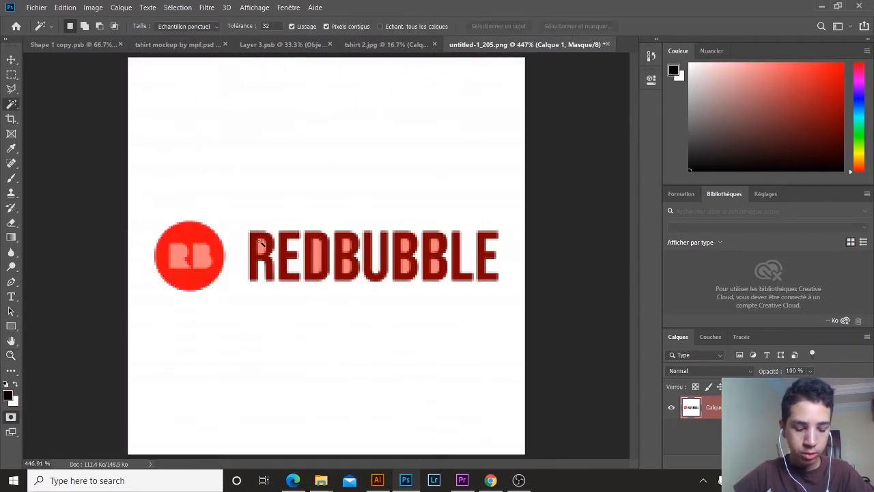
{"action": "key", "text": "q"}
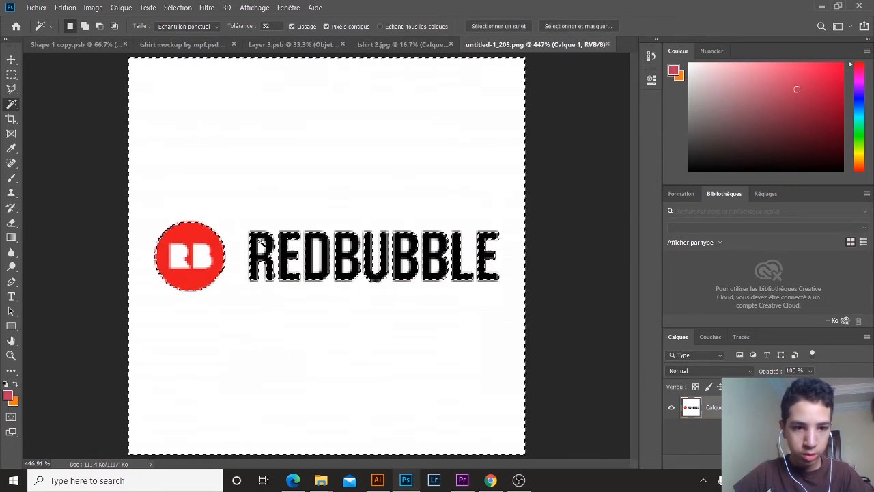
Add the white areas enclosed by the REDBUBBLE letters to the selection, delete the selected white and deselect.
{"action": "key", "text": "shift"}
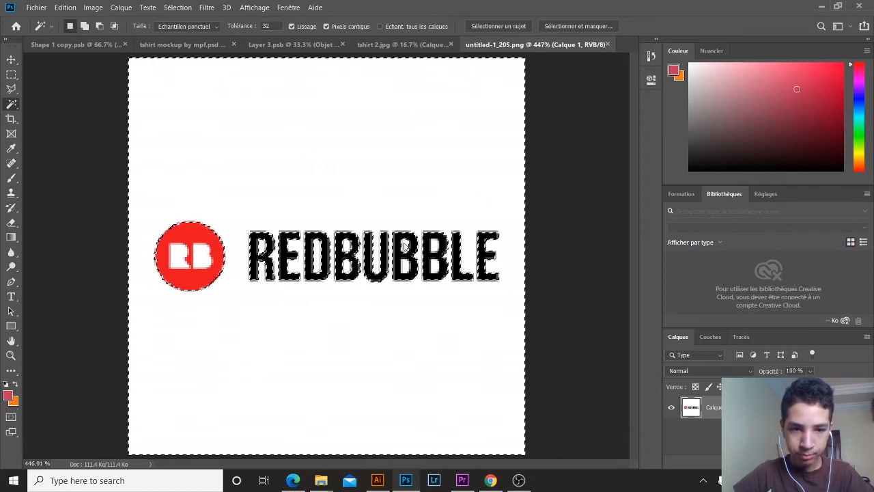
{"action": "left_click", "coordinate": [406, 267], "text": "shift"}
{"action": "left_click", "coordinate": [435, 268], "text": "shift"}
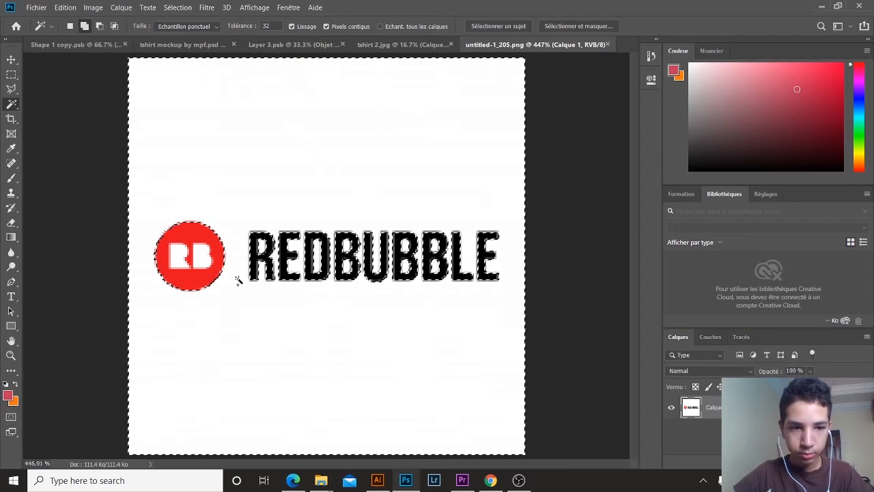
{"action": "left_click", "coordinate": [175, 262], "text": "shift"}
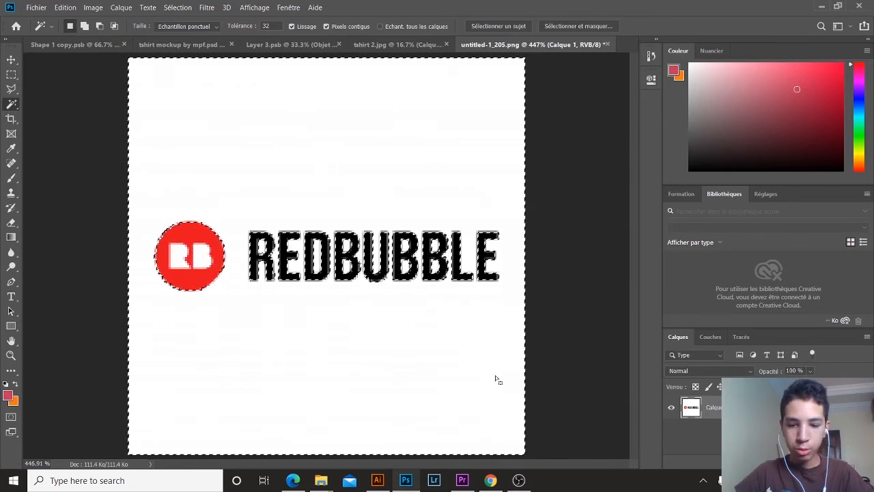
{"action": "key", "text": "Delete"}
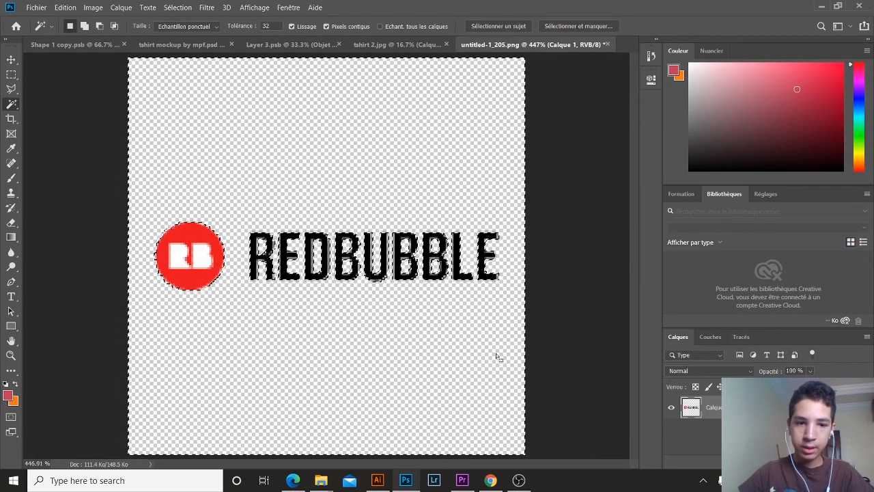
{"action": "left_click", "coordinate": [11, 75]}
{"action": "left_click", "coordinate": [99, 133]}
Save a PNG copy of the cut-out logo as "redbubble logo" in Downloads, using the large-file, fastest-save option.
{"action": "left_click", "coordinate": [42, 14]}
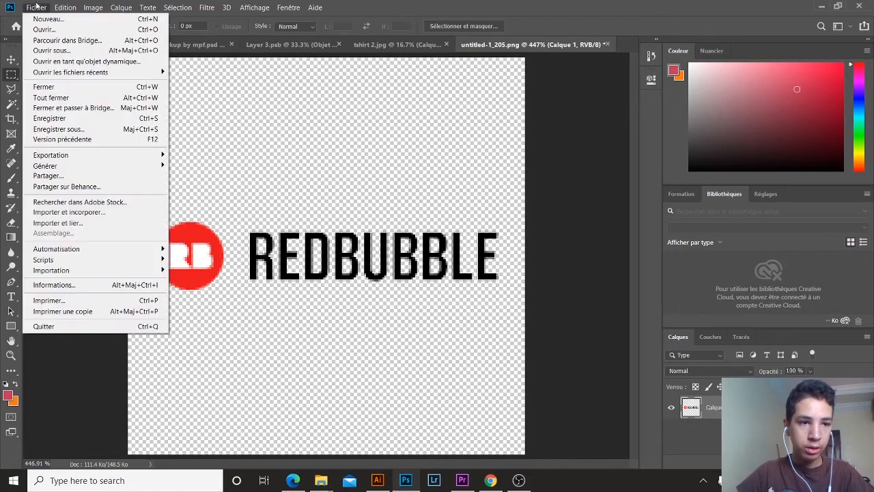
{"action": "left_click", "coordinate": [106, 135]}
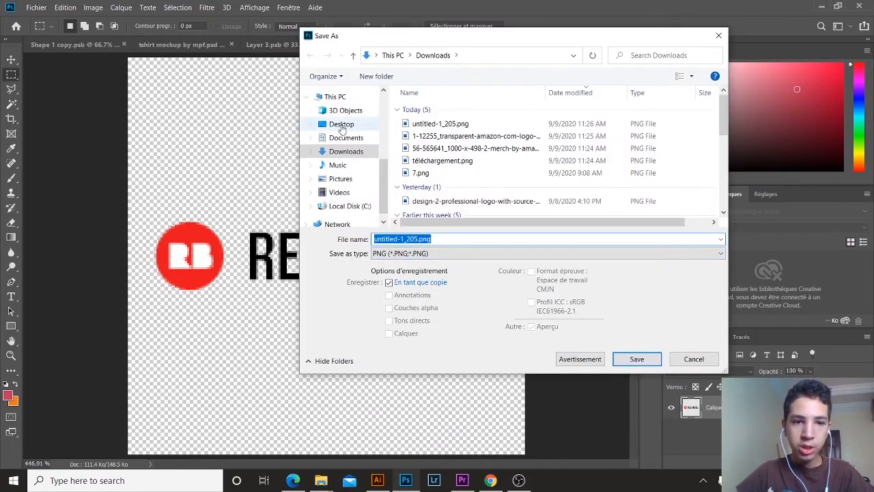
{"action": "left_click", "coordinate": [439, 203]}
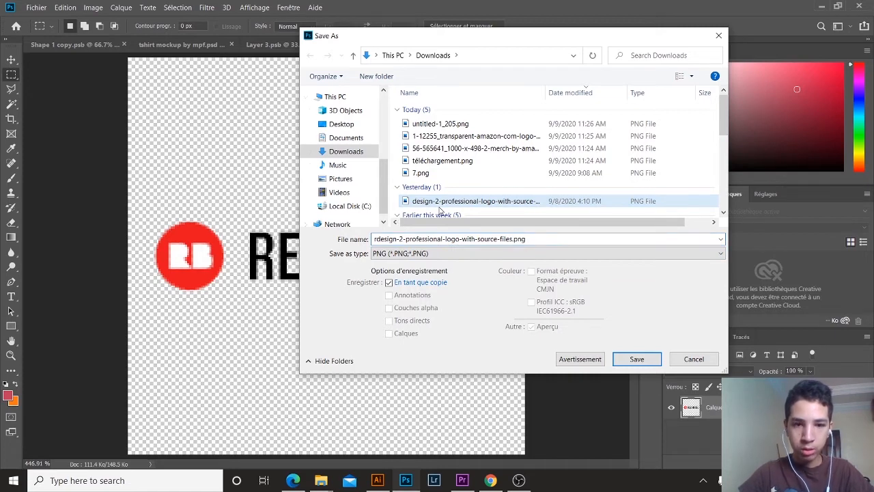
{"action": "double_click", "coordinate": [435, 238]}
{"action": "type", "text": "re"}
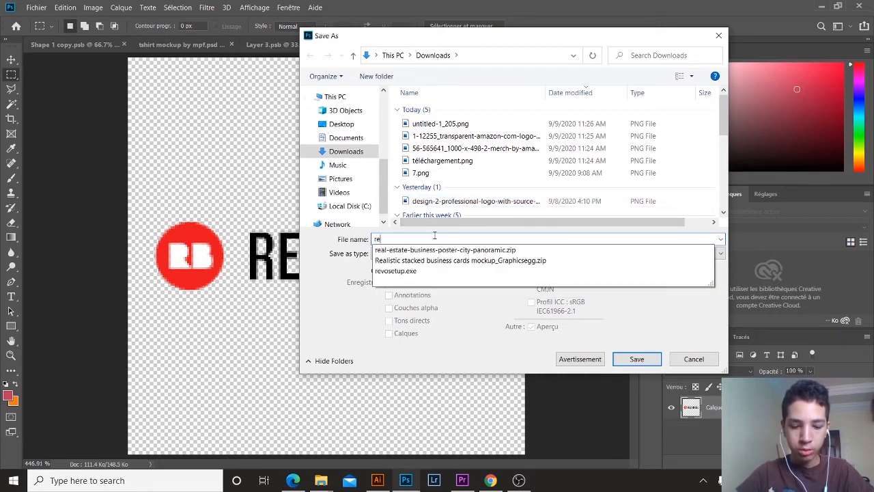
{"action": "type", "text": "dbubble logo"}
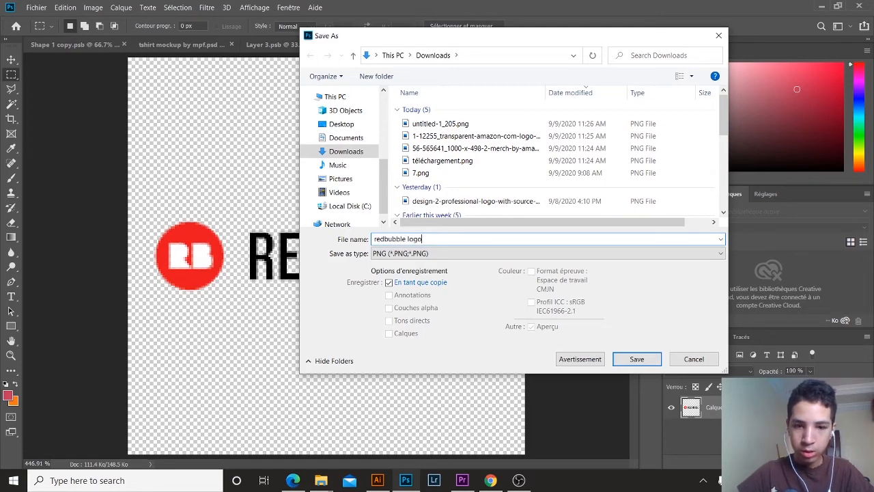
{"action": "key", "text": "Return"}
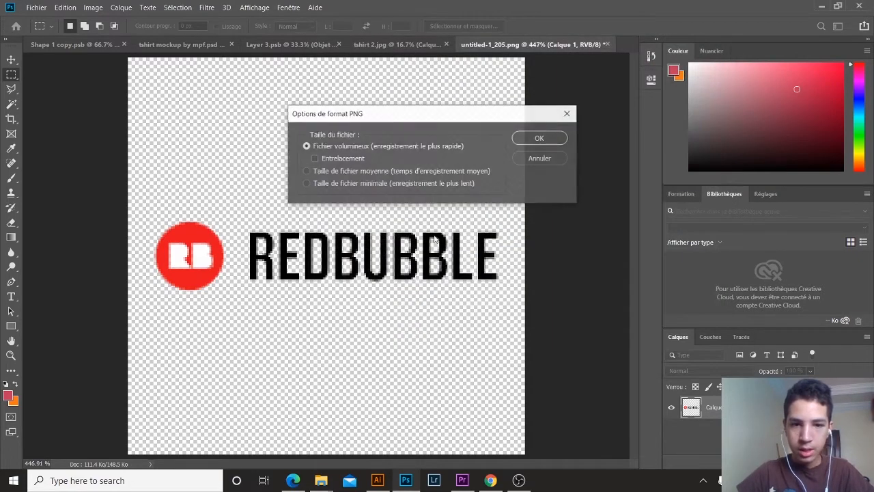
{"action": "key", "text": "Return"}
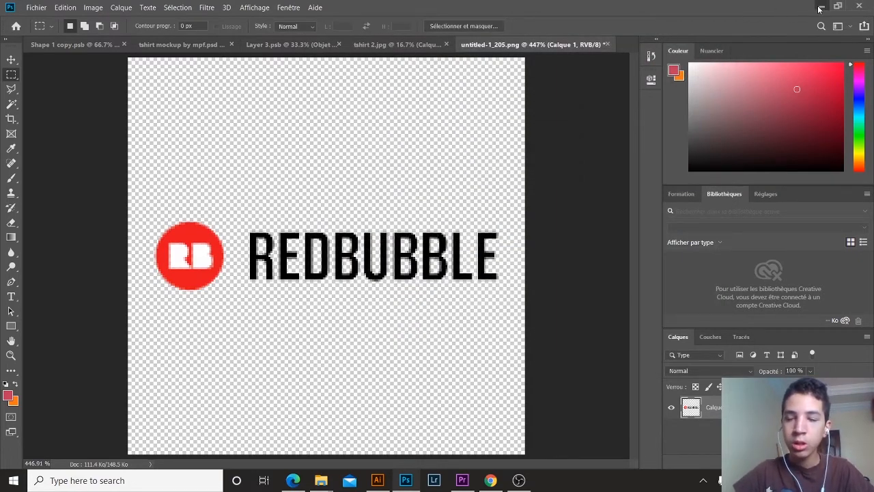
Minimize Photoshop, Illustrator and Premiere Pro to reach the desktop.
{"action": "left_click", "coordinate": [819, 8]}
{"action": "left_click", "coordinate": [818, 9]}
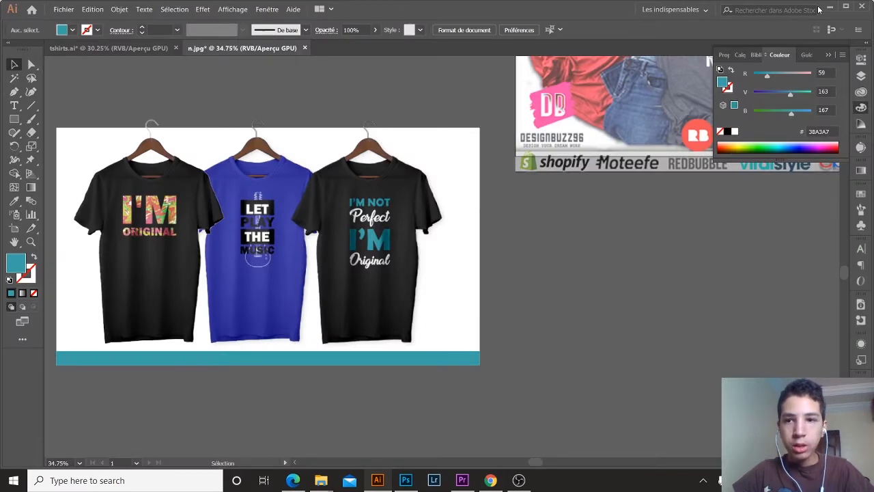
{"action": "left_click", "coordinate": [830, 7]}
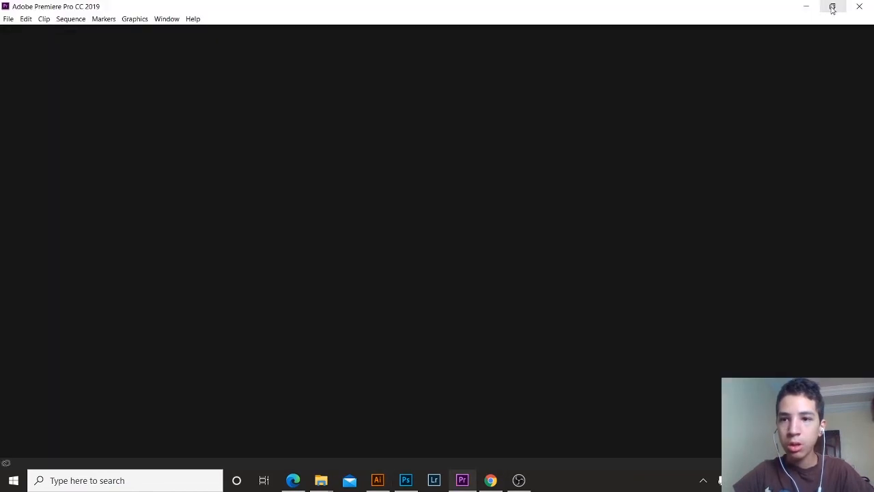
{"action": "left_click", "coordinate": [806, 7]}
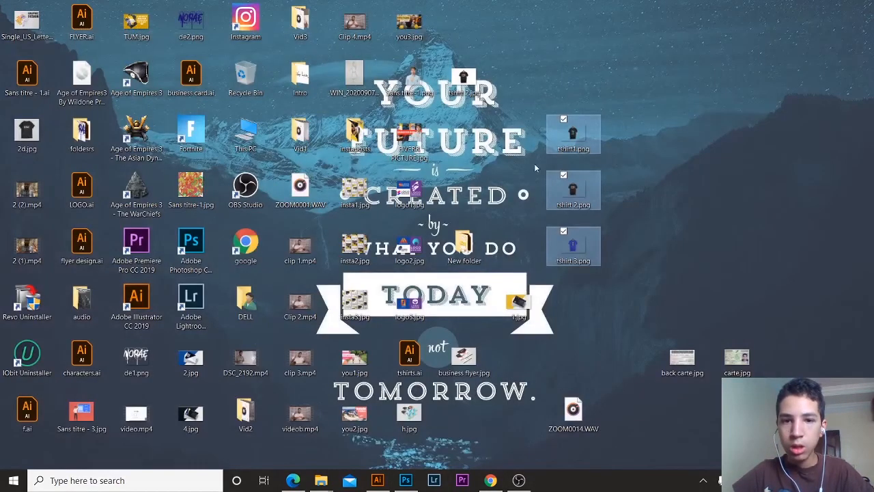
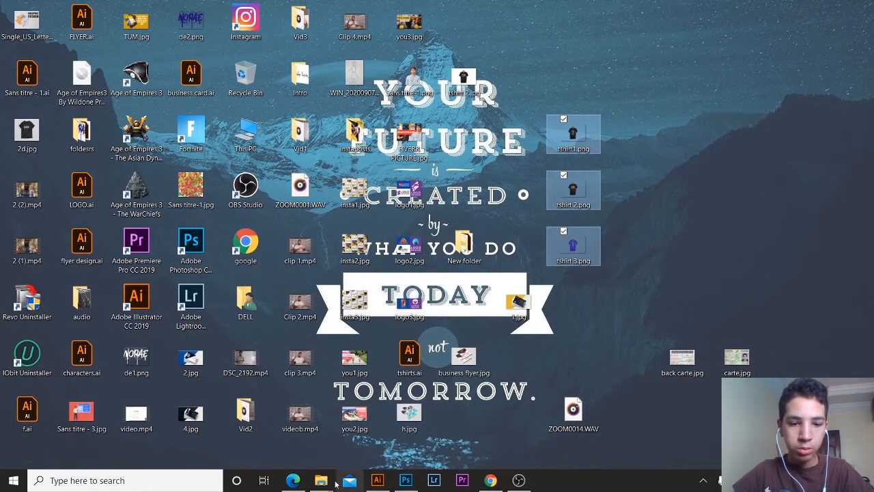
Bring redbubble logo.png from the Downloads folder into the Illustrator document n.jpg and place it at the left end of the teal strip.
{"action": "mouse_move", "coordinate": [322, 483]}
{"action": "left_click", "coordinate": [261, 440]}
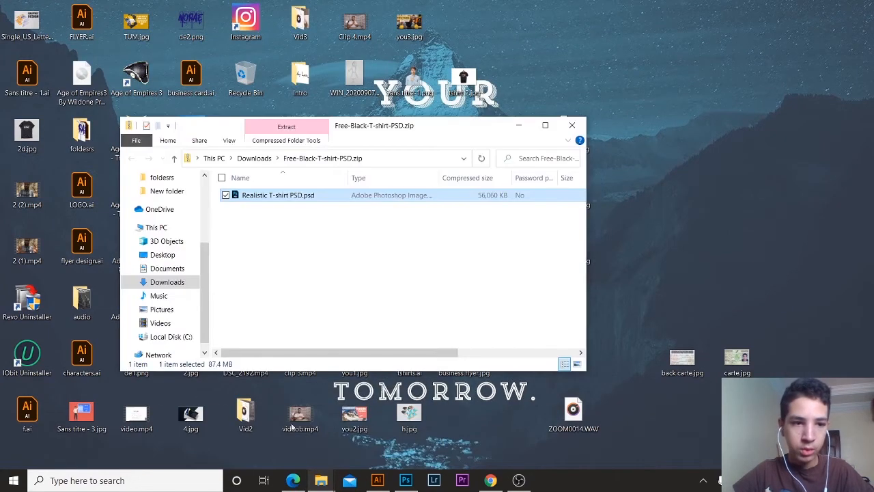
{"action": "left_click", "coordinate": [164, 284]}
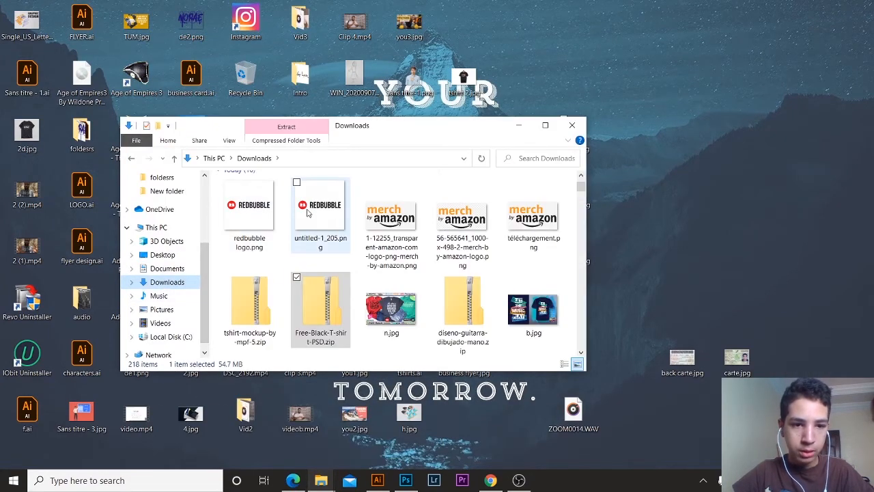
{"action": "left_click_drag", "start_coordinate": [250, 217], "coordinate": [100, 369]}
{"action": "left_click", "coordinate": [216, 391]}
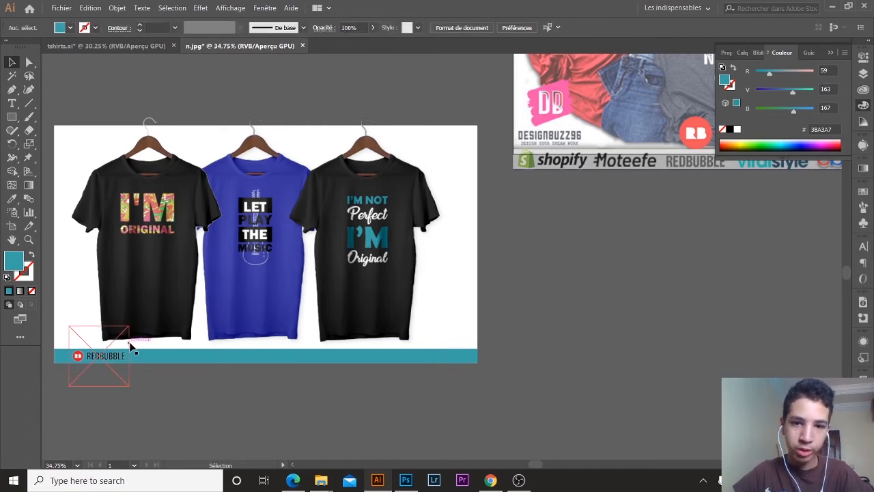
Enlarge the Redbubble logo proportionally to about the teal strip's height and shift it closer to the strip's left end.
{"action": "key", "text": "z"}
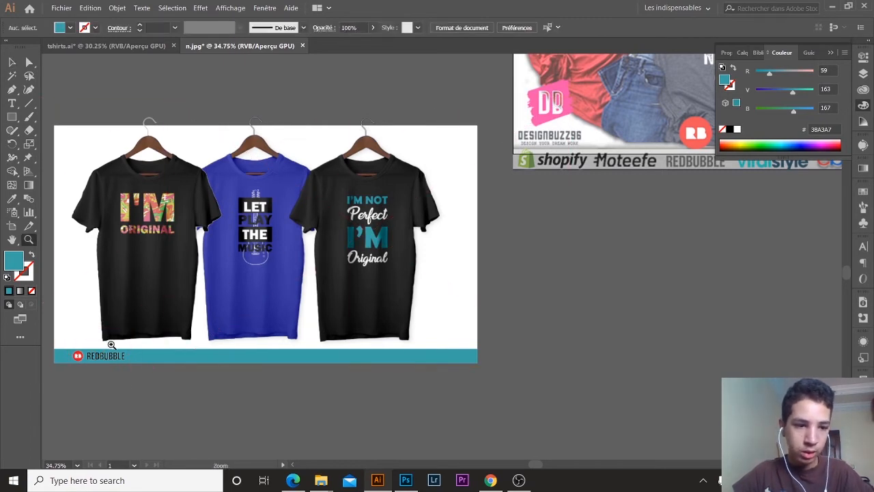
{"action": "left_click_drag", "start_coordinate": [111, 345], "coordinate": [326, 360]}
{"action": "left_click", "coordinate": [194, 369], "text": "alt"}
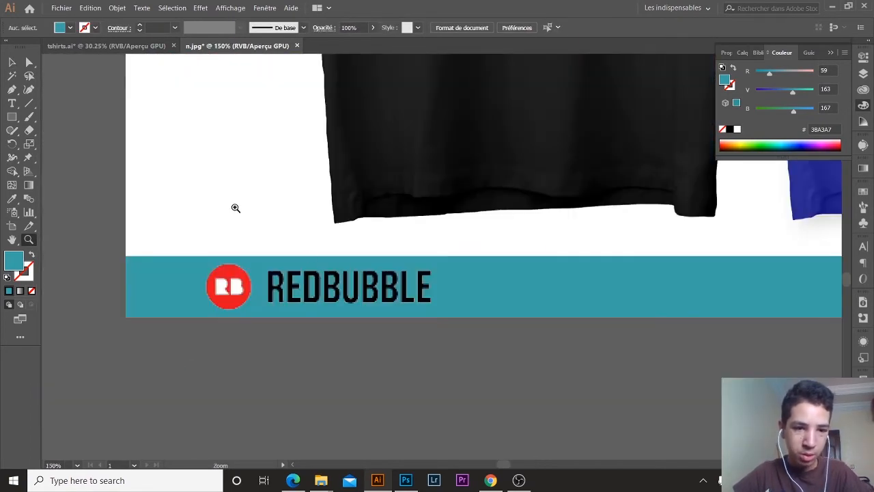
{"action": "left_click", "coordinate": [12, 62]}
{"action": "left_click", "coordinate": [288, 270]}
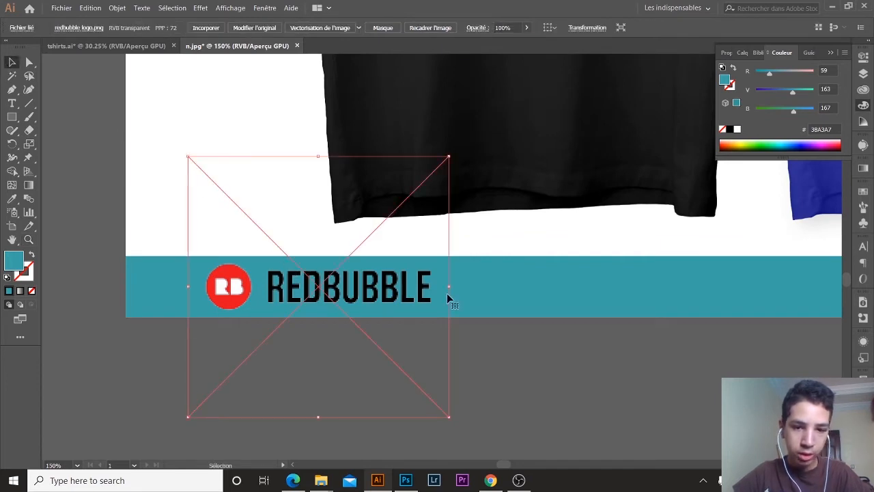
{"action": "left_click_drag", "start_coordinate": [452, 288], "coordinate": [571, 335]}
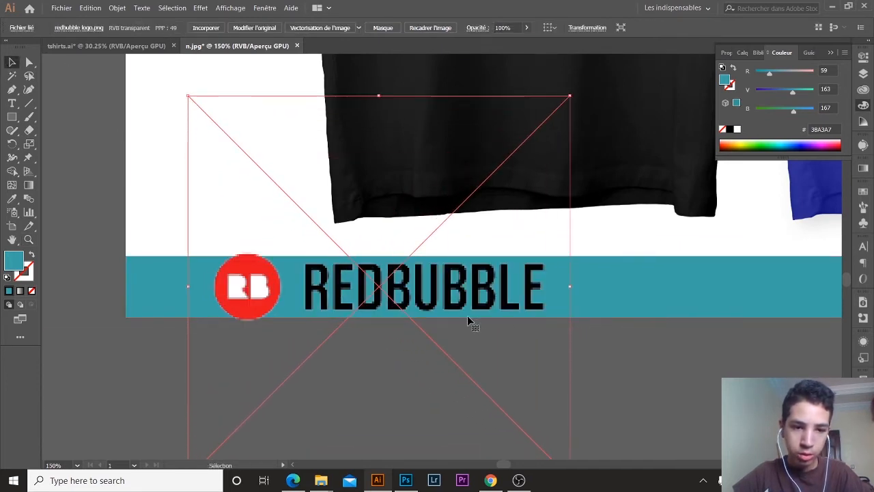
{"action": "left_click_drag", "start_coordinate": [467, 316], "coordinate": [428, 293]}
{"action": "left_click", "coordinate": [649, 361]}
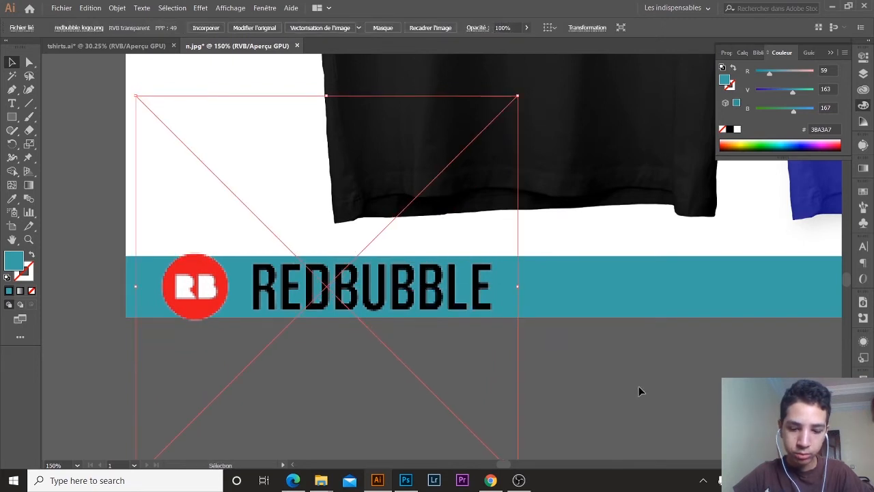
Draw a rectangle about 272 by 53 px over the Redbubble logo and clip the logo image to it with a clipping mask.
{"action": "key", "text": "m"}
{"action": "left_click_drag", "start_coordinate": [507, 255], "coordinate": [145, 319]}
{"action": "left_click_drag", "start_coordinate": [326, 258], "coordinate": [327, 250]}
{"action": "left_click", "coordinate": [9, 63]}
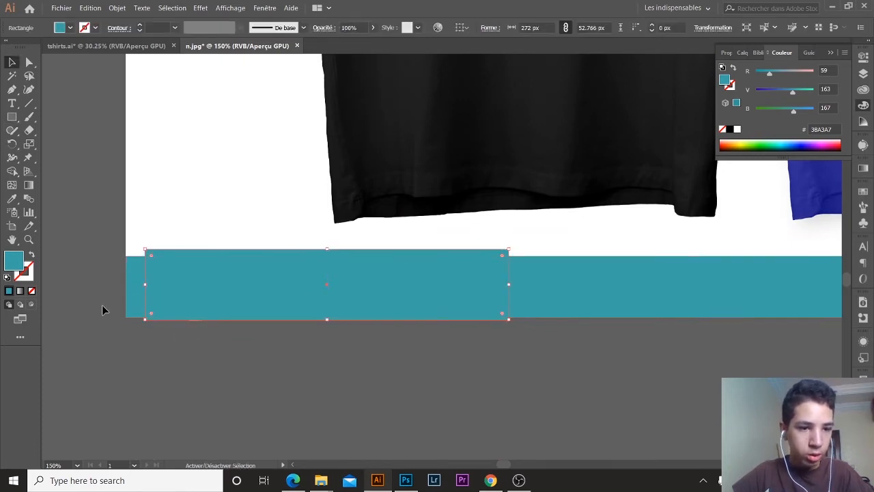
{"action": "left_click", "coordinate": [136, 347], "text": "shift"}
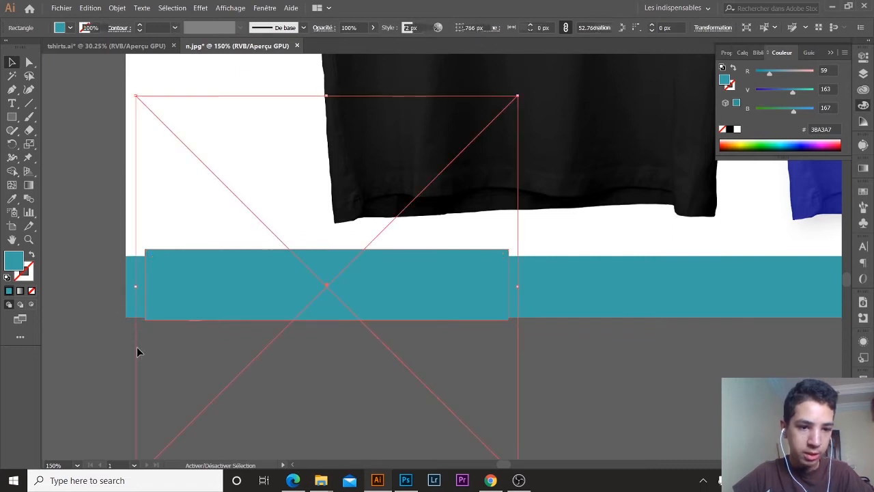
{"action": "right_click", "coordinate": [169, 320]}
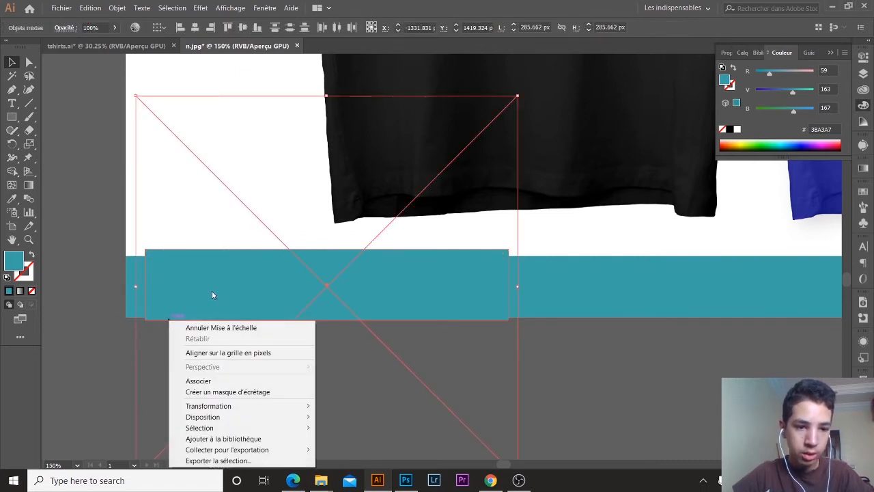
{"action": "left_click", "coordinate": [242, 391]}
{"action": "left_click", "coordinate": [265, 387]}
Compare the whole T-shirt design with the marketplace logo strip of the reference gig image.
{"action": "key", "text": "z"}
{"action": "left_click", "coordinate": [551, 245], "text": "alt"}
{"action": "left_click", "coordinate": [551, 244], "text": "alt"}
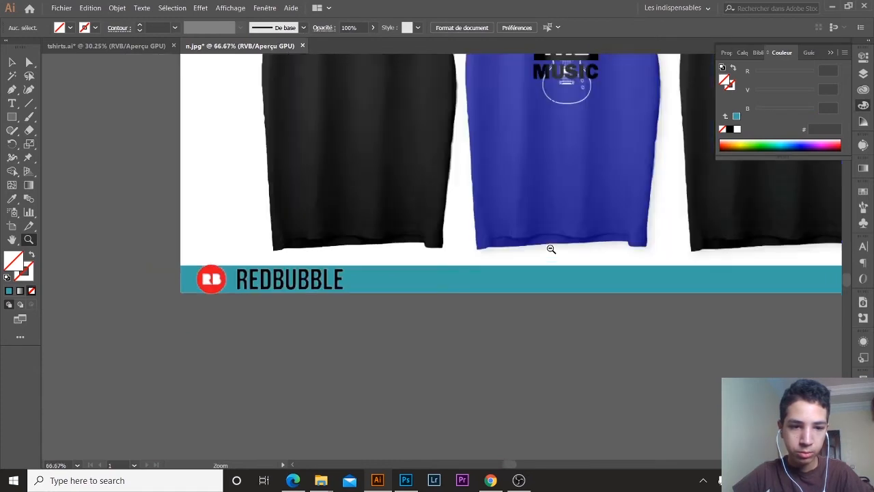
{"action": "left_click", "coordinate": [551, 244], "text": "alt"}
{"action": "left_click", "coordinate": [551, 244], "text": "alt"}
{"action": "left_click", "coordinate": [551, 244], "text": "alt"}
{"action": "left_click", "coordinate": [551, 245], "text": "alt"}
{"action": "left_click_drag", "start_coordinate": [573, 205], "coordinate": [624, 203]}
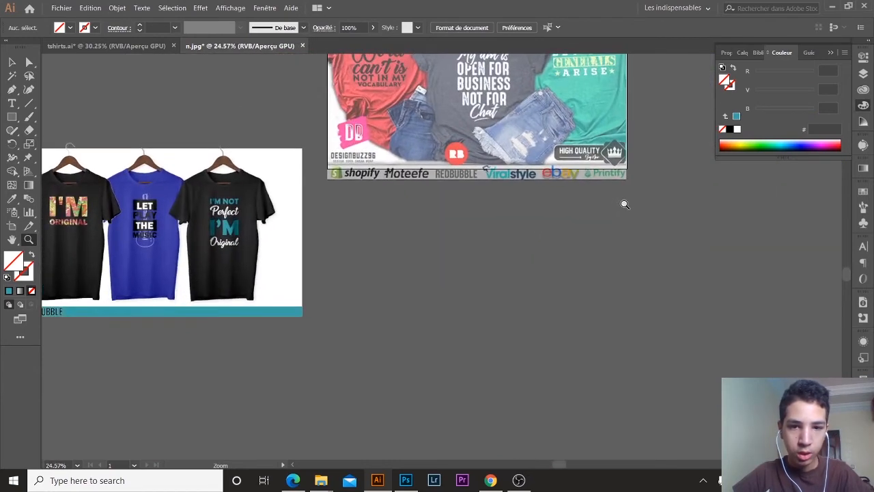
{"action": "left_click", "coordinate": [193, 268], "text": "alt"}
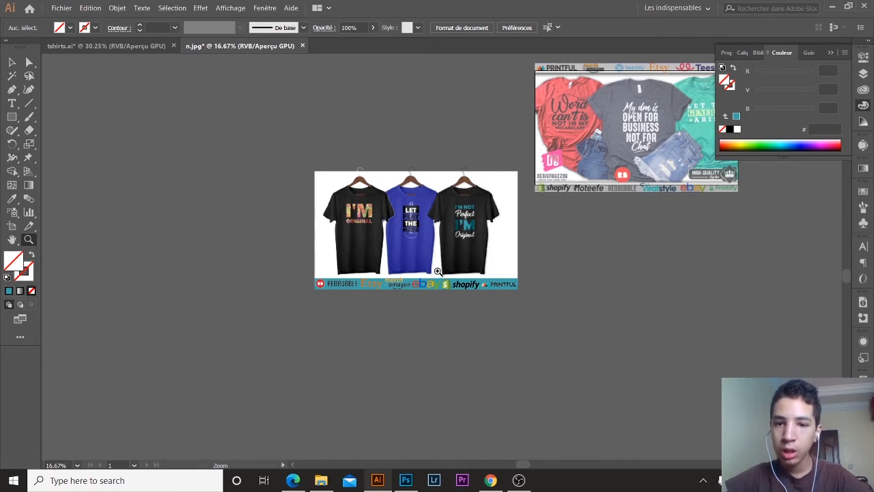
Collapse the colour settings and examine the brand logo, round badge and quality label on the reference gig image.
{"action": "left_click", "coordinate": [833, 52]}
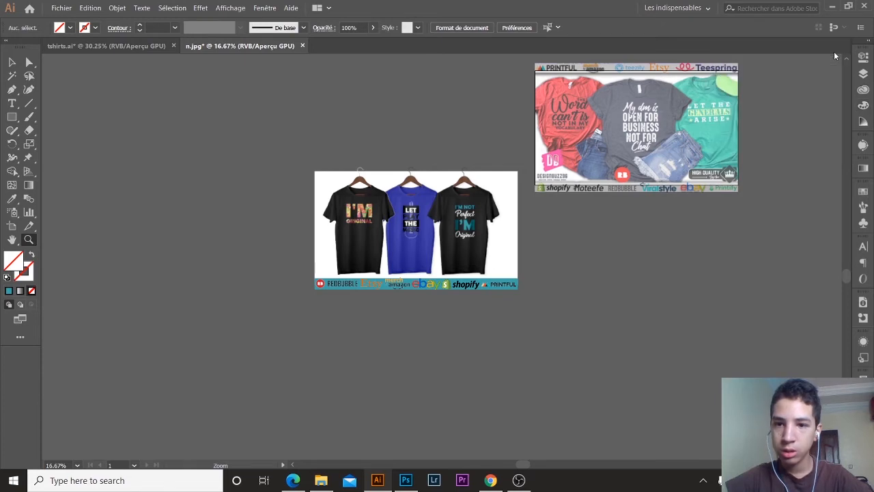
{"action": "right_click", "coordinate": [585, 175]}
{"action": "key", "text": "Escape"}
{"action": "left_click_drag", "start_coordinate": [545, 153], "coordinate": [700, 189]}
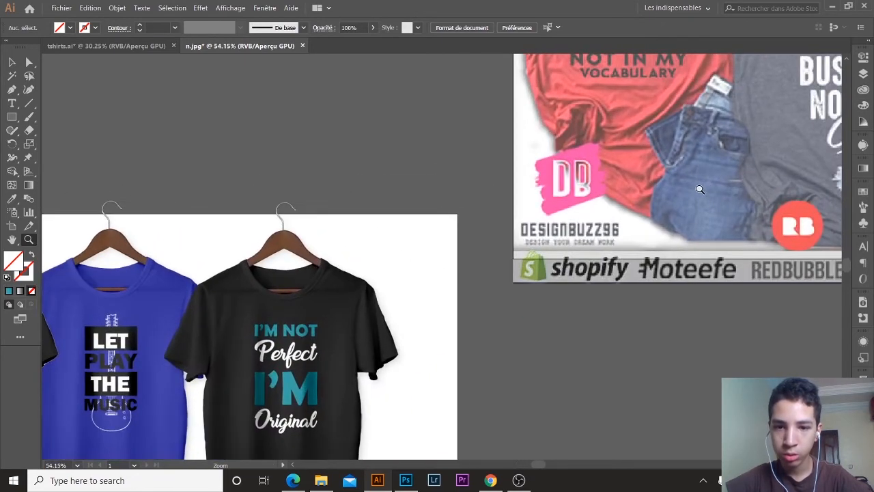
{"action": "scroll", "coordinate": [755, 204], "scroll_direction": "right", "scroll_amount": 5}
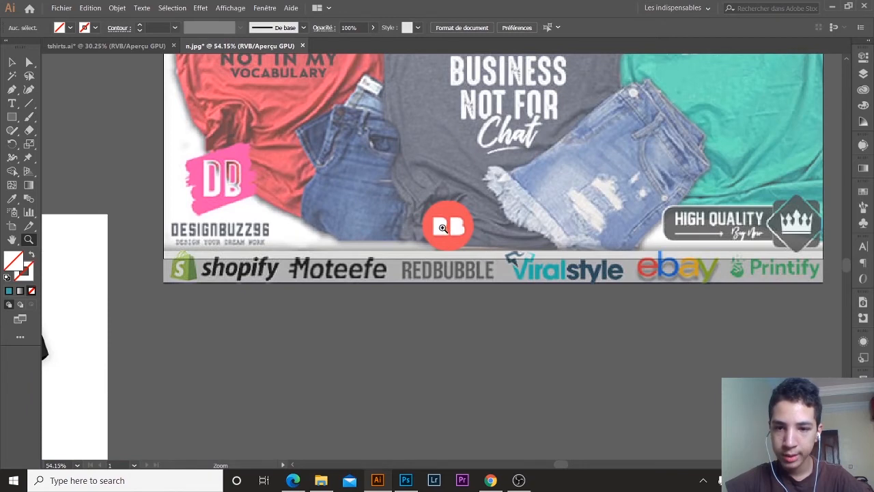
{"action": "scroll", "coordinate": [441, 199], "scroll_direction": "left", "scroll_amount": 6}
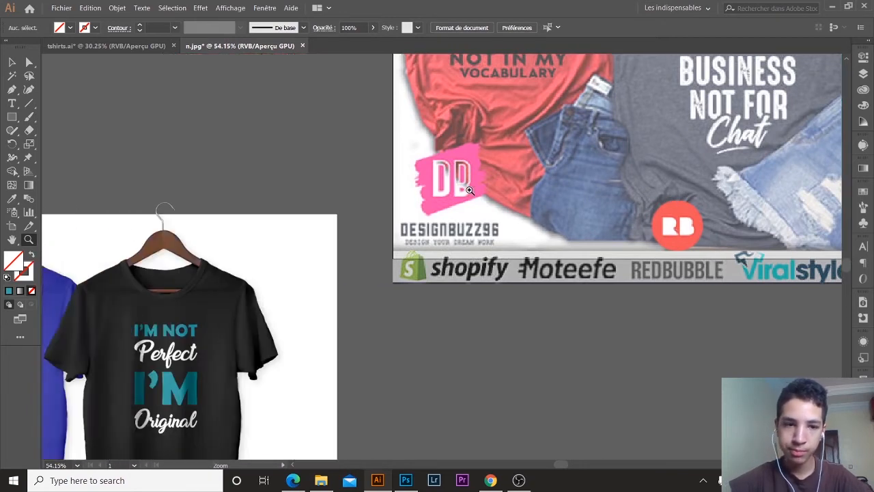
{"action": "left_click", "coordinate": [267, 345], "text": "alt"}
{"action": "left_click", "coordinate": [267, 346], "text": "alt"}
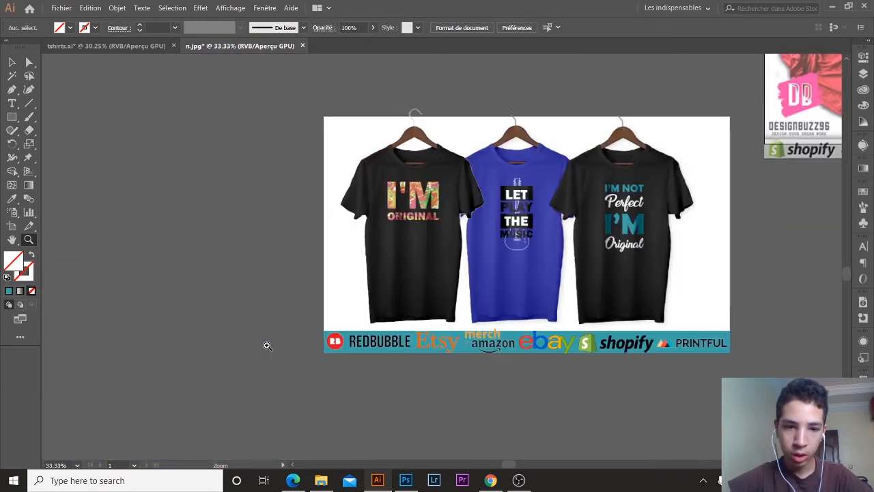
Add a placeholder text object beside the artboard, enlarge it to about 176 pt and shift it slightly left.
{"action": "key", "text": "t"}
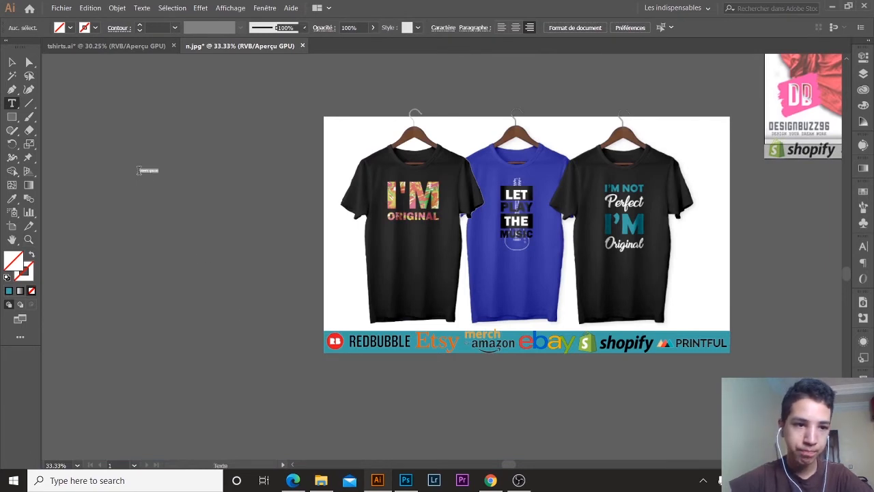
{"action": "key", "text": "Escape"}
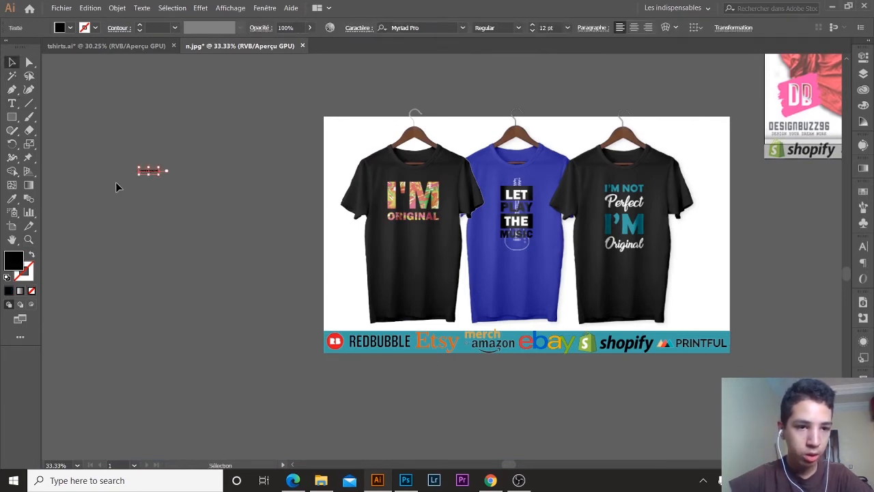
{"action": "left_click_drag", "start_coordinate": [157, 175], "coordinate": [424, 344]}
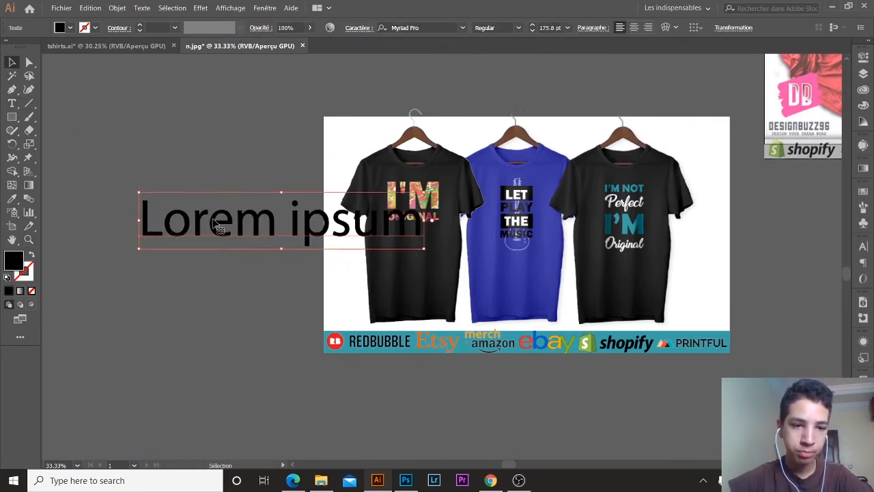
{"action": "left_click_drag", "start_coordinate": [212, 219], "coordinate": [180, 220]}
Replace the placeholder text with "HIGH QUALITY".
{"action": "double_click", "coordinate": [180, 220]}
{"action": "key", "text": "ctrl+a"}
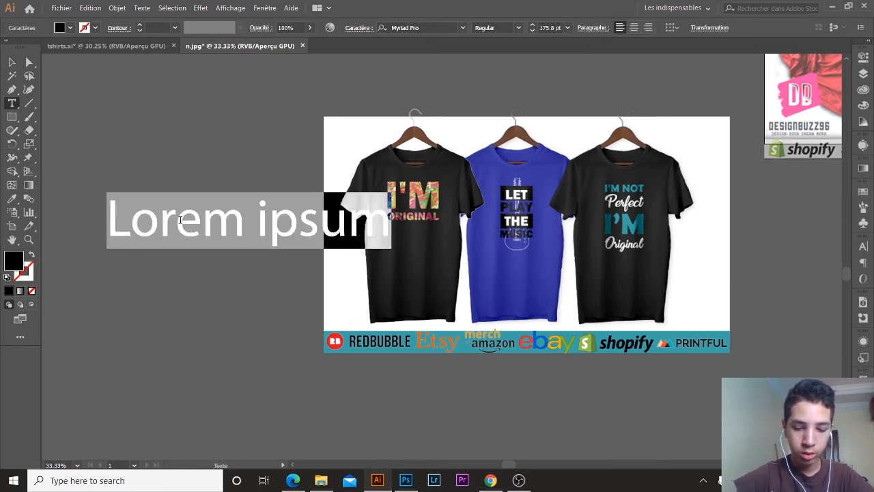
{"action": "type", "text": "HIH"}
{"action": "key", "text": "BackSpace"}
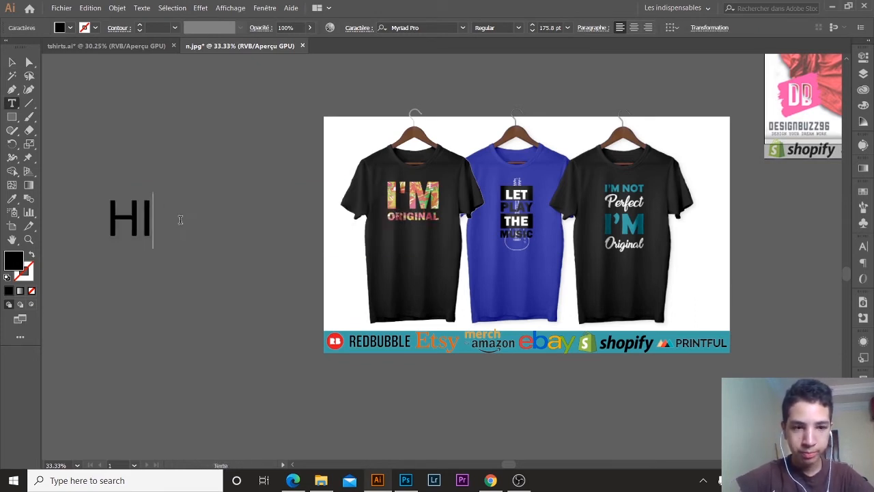
{"action": "type", "text": "GH QUALITY"}
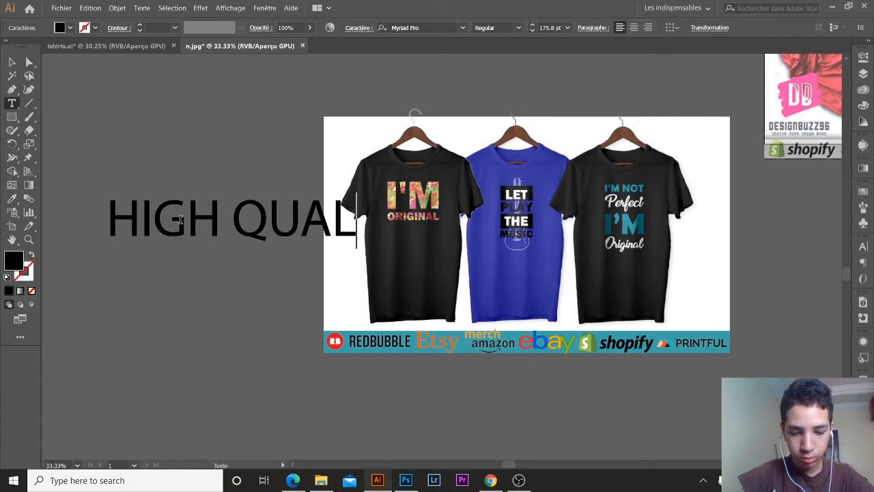
{"action": "left_click", "coordinate": [12, 62]}
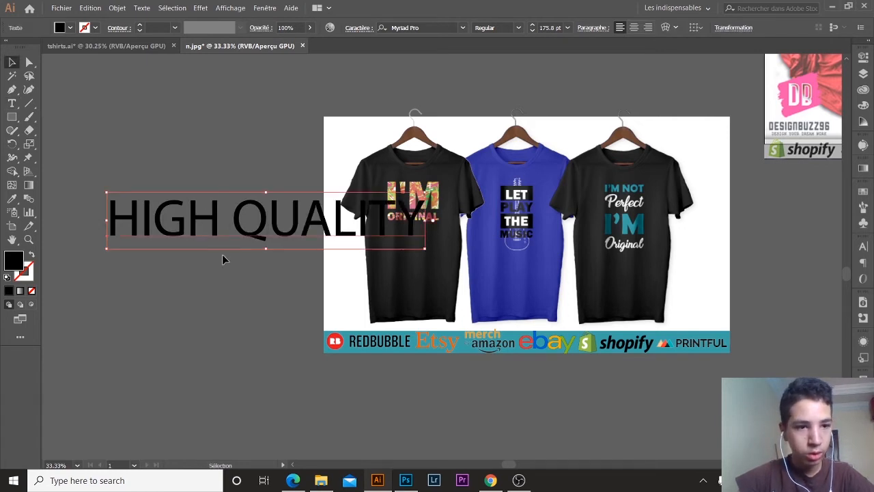
Duplicate the "HIGH QUALITY" text below the original and change the copy to "100% SATISFACTION".
{"action": "left_click_drag", "start_coordinate": [210, 217], "coordinate": [188, 253]}
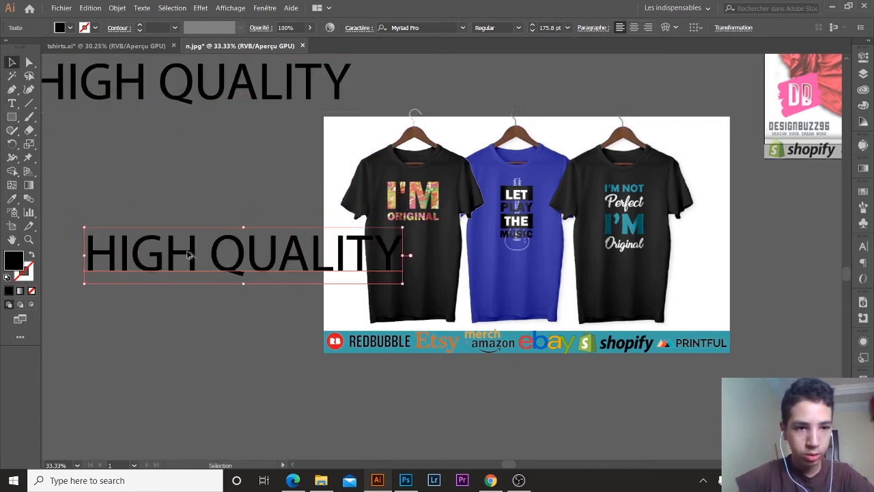
{"action": "triple_click", "coordinate": [188, 254]}
{"action": "type", "text": "100"}
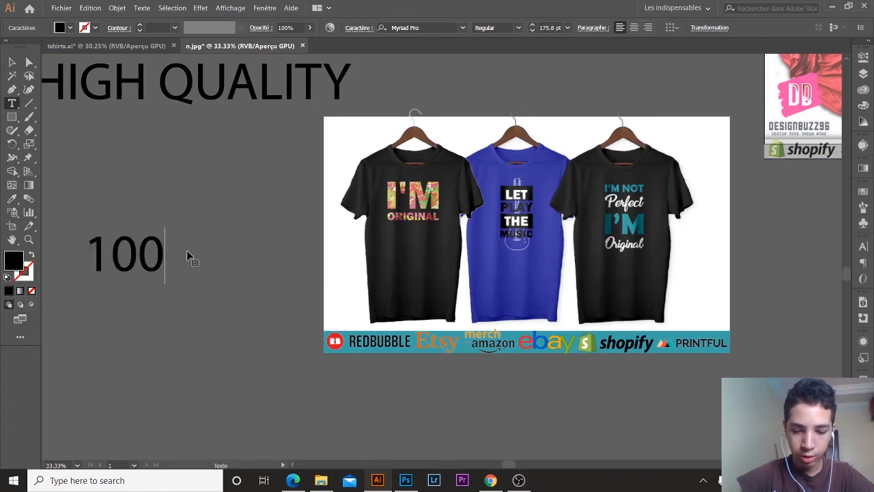
{"action": "type", "text": "% S"}
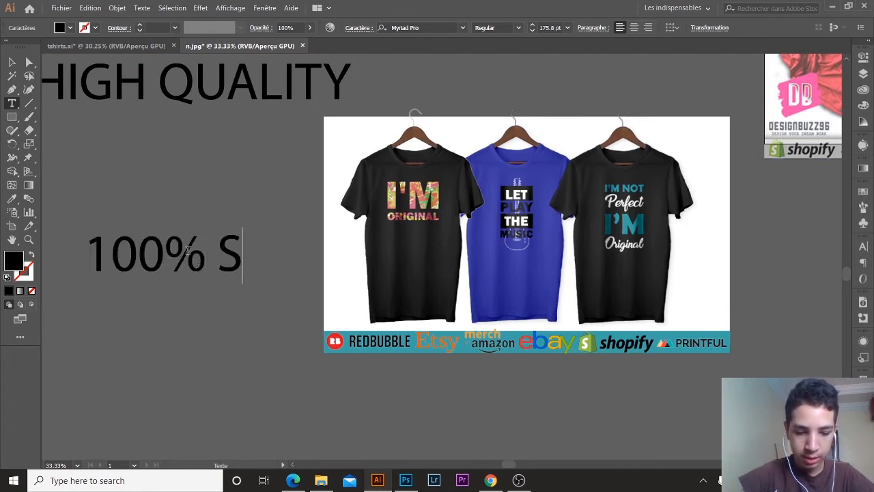
{"action": "type", "text": "ATISF"}
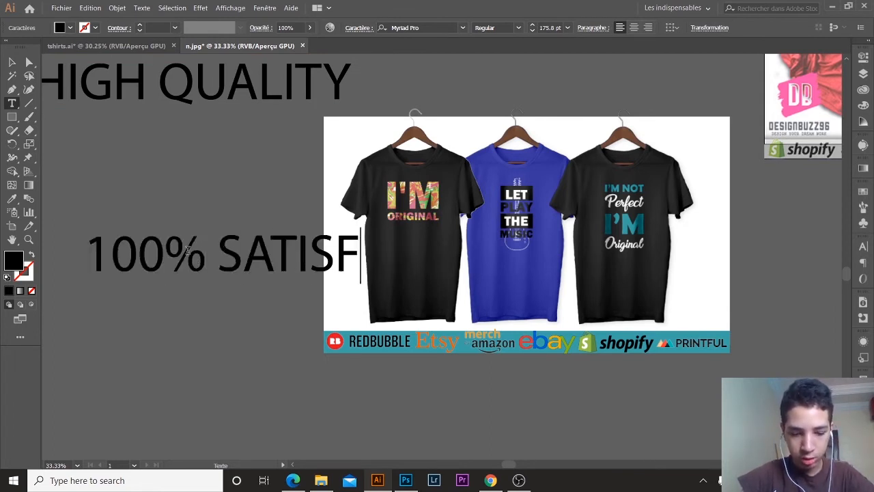
{"action": "type", "text": "ACTION"}
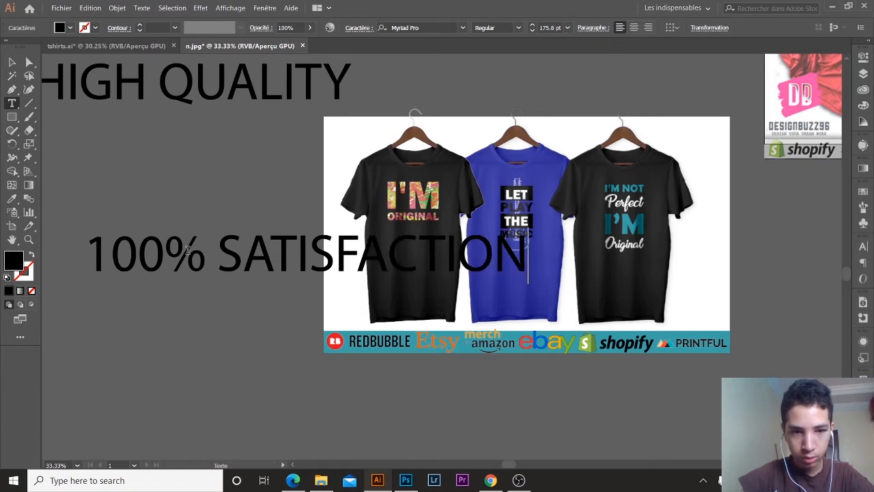
Duplicate the "100% SATISFACTION" text below the original and change the copy to "MONEY GUARNTEE".
{"action": "key", "text": "Escape"}
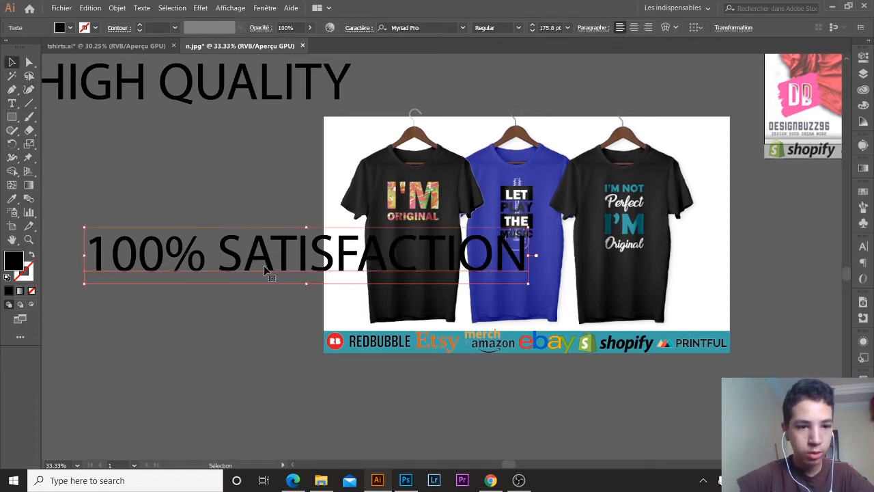
{"action": "left_click_drag", "start_coordinate": [266, 271], "coordinate": [210, 307]}
{"action": "key", "text": "t"}
{"action": "triple_click", "coordinate": [210, 306]}
{"action": "type", "text": "MO"}
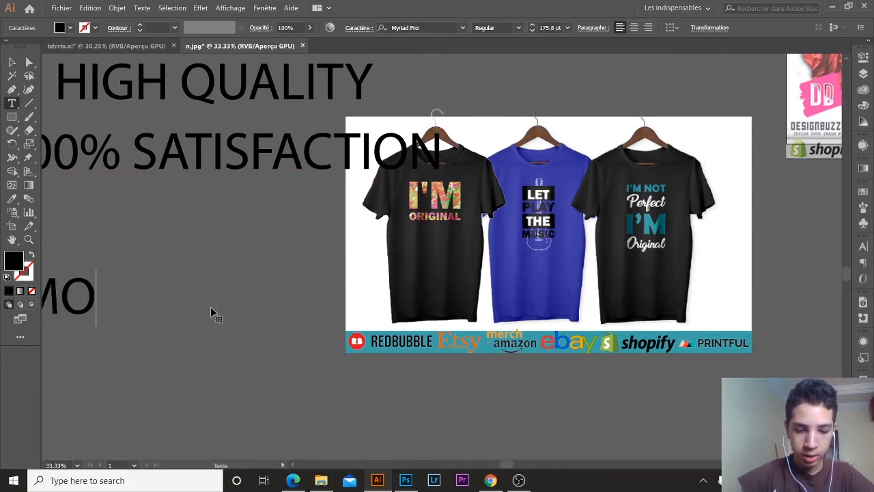
{"action": "type", "text": "NEY GUAR"}
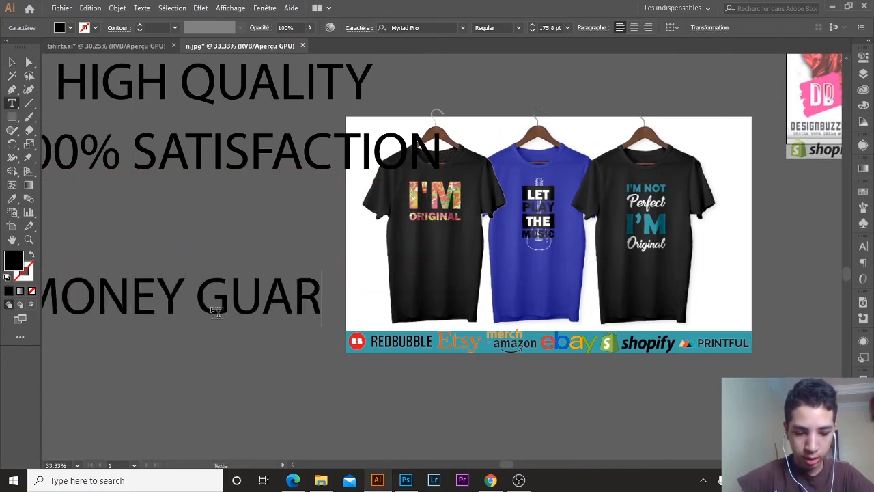
{"action": "type", "text": "NTEE"}
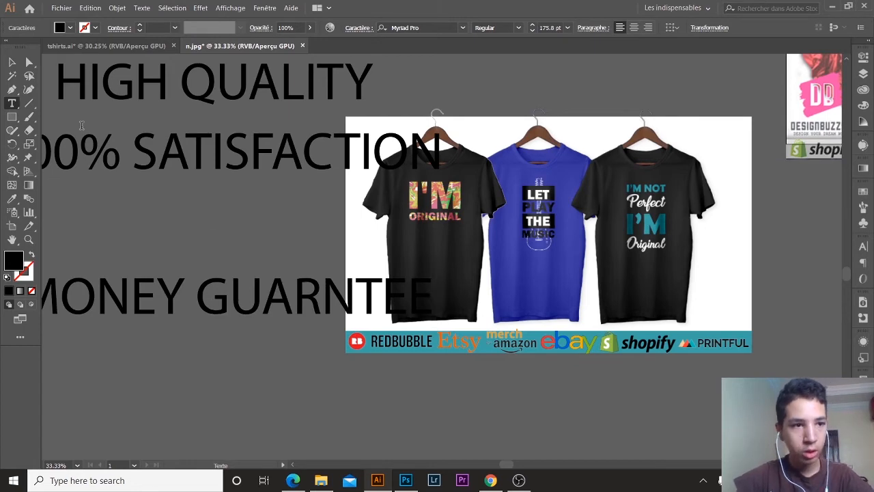
Reposition the "MONEY GUARNTEE" text and break all three promotional texts onto two lines each, after MONEY, 100% and HIGH.
{"action": "left_click", "coordinate": [12, 61]}
{"action": "scroll", "coordinate": [413, 291], "scroll_direction": "right", "scroll_amount": 3}
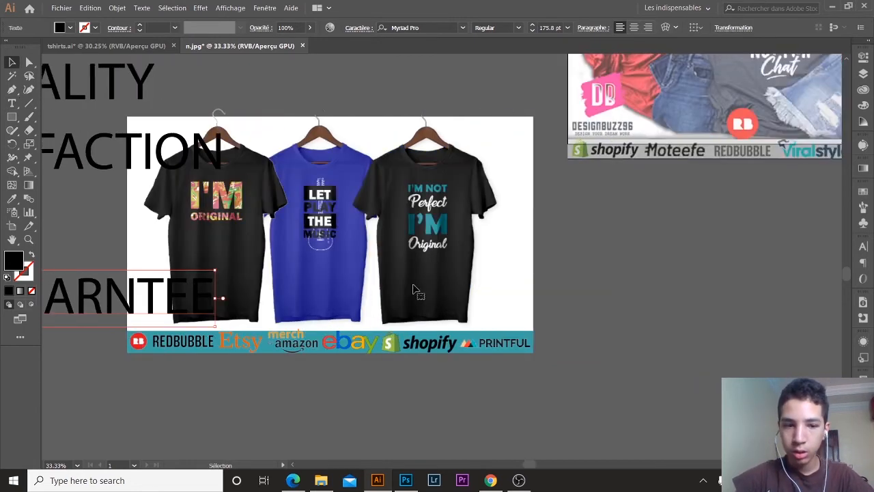
{"action": "scroll", "coordinate": [413, 290], "scroll_direction": "left", "scroll_amount": 6}
{"action": "left_click_drag", "start_coordinate": [413, 290], "coordinate": [232, 274]}
{"action": "double_click", "coordinate": [277, 275]}
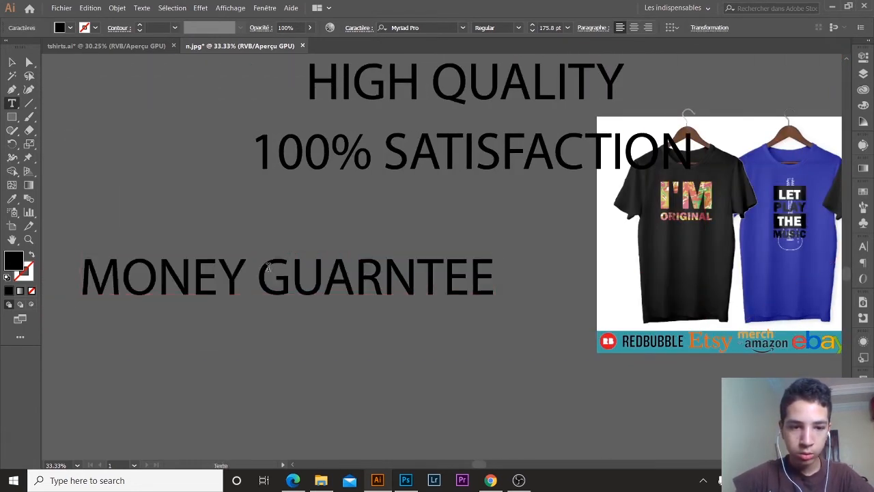
{"action": "key", "text": "ctrl+a"}
{"action": "left_click", "coordinate": [260, 267]}
{"action": "key", "text": "Return"}
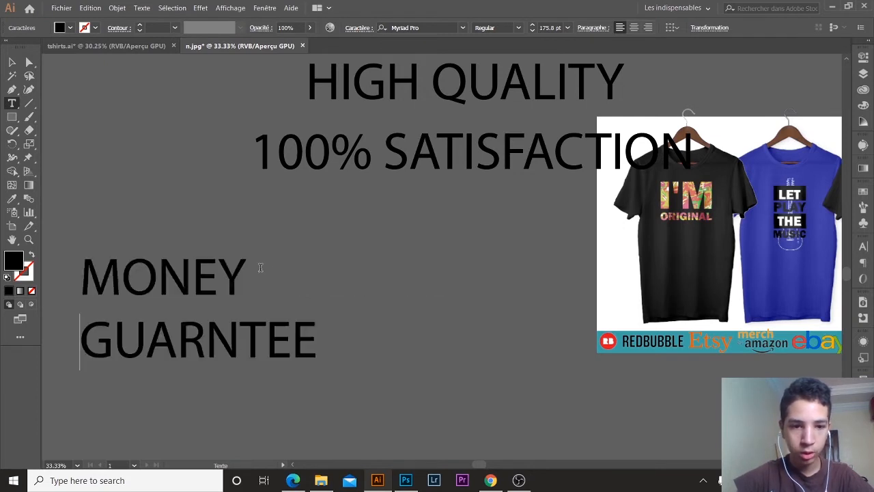
{"action": "key", "text": "Return"}
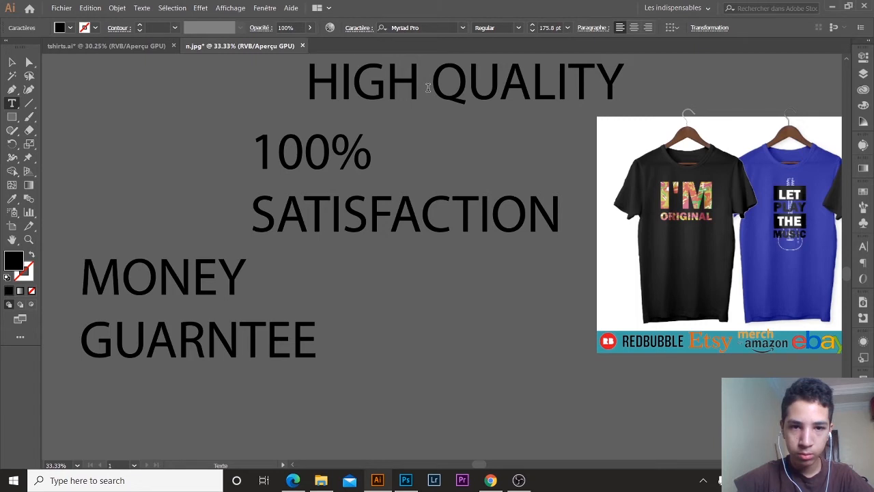
{"action": "key", "text": "Return"}
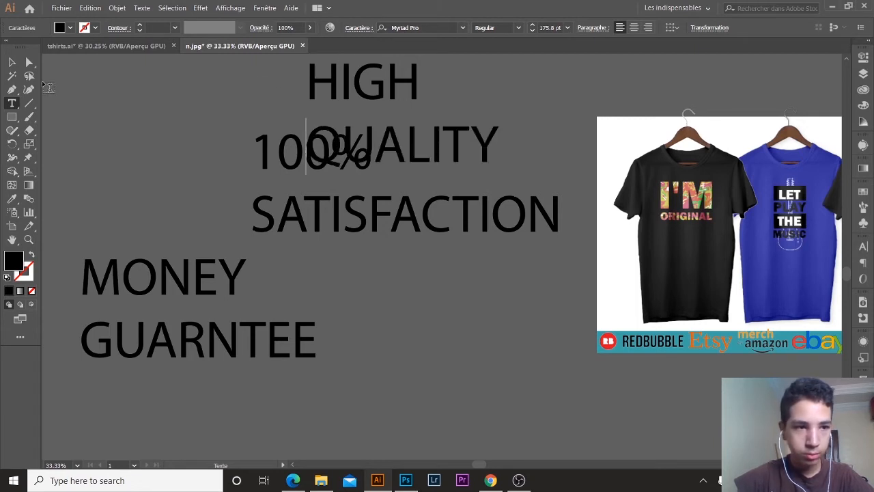
Set the font of all three promotional texts to Franklin Gothic Heavy.
{"action": "left_click", "coordinate": [12, 62]}
{"action": "left_click_drag", "start_coordinate": [148, 107], "coordinate": [482, 279]}
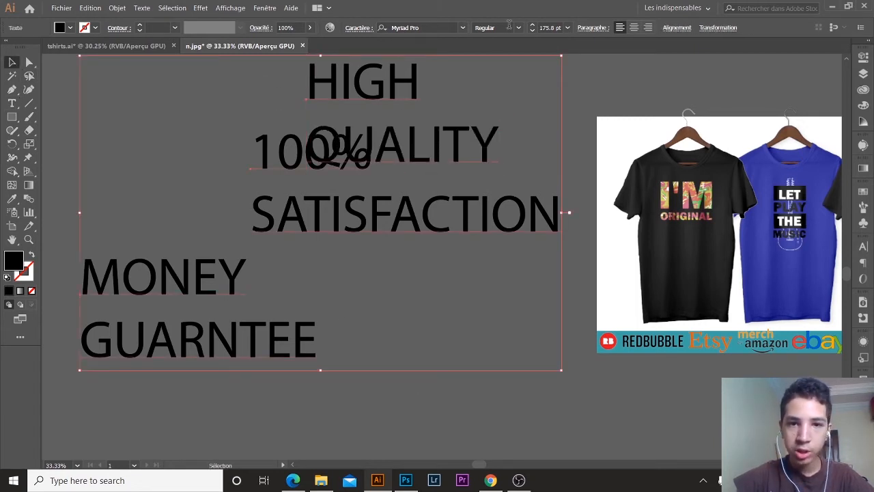
{"action": "left_click", "coordinate": [463, 28]}
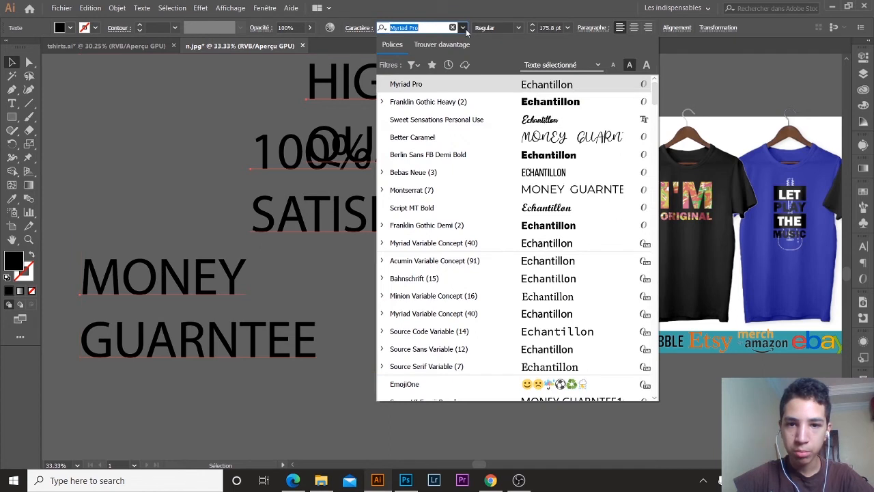
{"action": "left_click", "coordinate": [479, 96]}
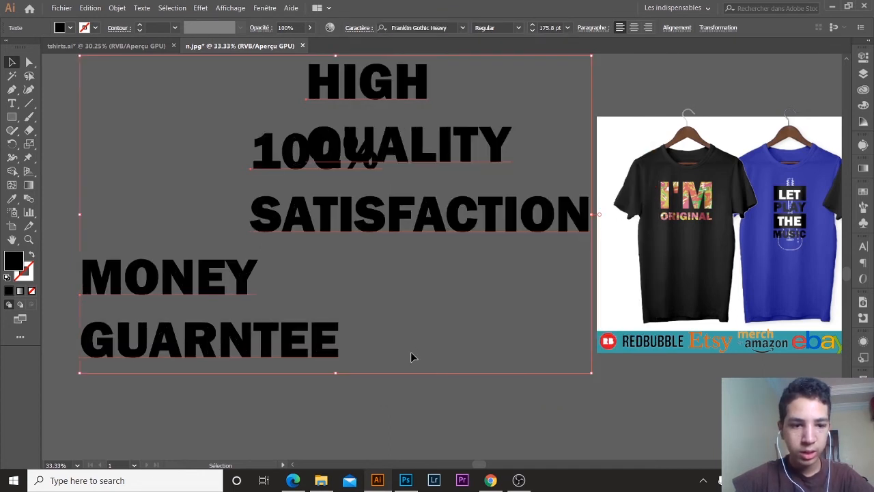
{"action": "left_click", "coordinate": [523, 351]}
Shrink the "MONEY GUARNTEE" text to about 59 pt, rotate it nearly vertical and place it in the artboard's lower-right white area.
{"action": "scroll", "coordinate": [133, 332], "scroll_direction": "right", "scroll_amount": 5}
{"action": "left_click_drag", "start_coordinate": [119, 334], "coordinate": [782, 255]}
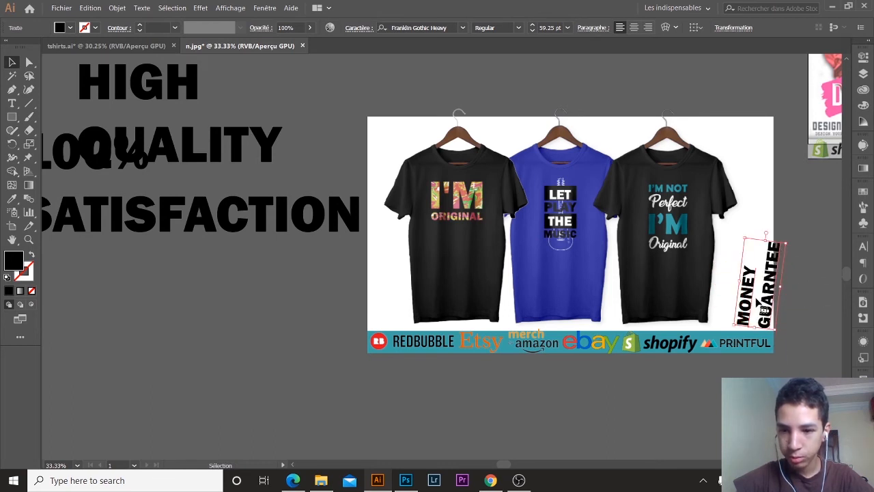
{"action": "left_click_drag", "start_coordinate": [766, 298], "coordinate": [751, 286]}
{"action": "left_click", "coordinate": [814, 301]}
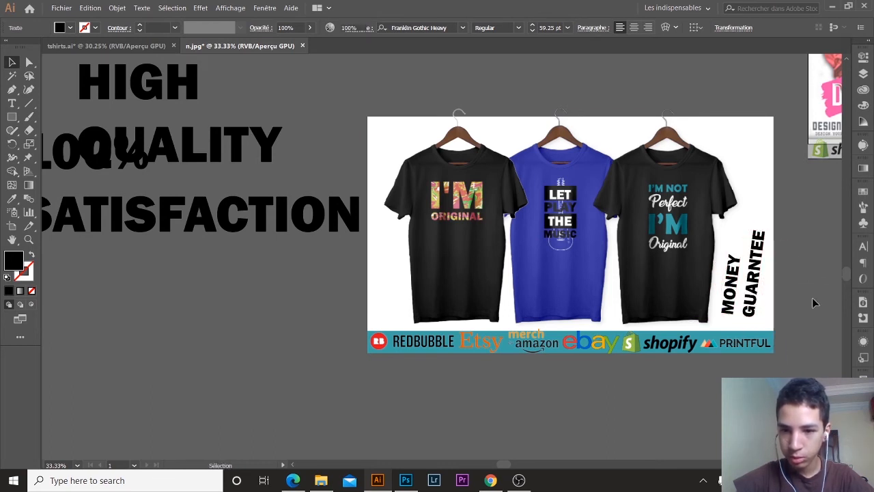
Shrink the "100% SATISFACTION" text to about 65 pt and place it on the empty canvas beside the artboard.
{"action": "left_click_drag", "start_coordinate": [333, 207], "coordinate": [393, 304]}
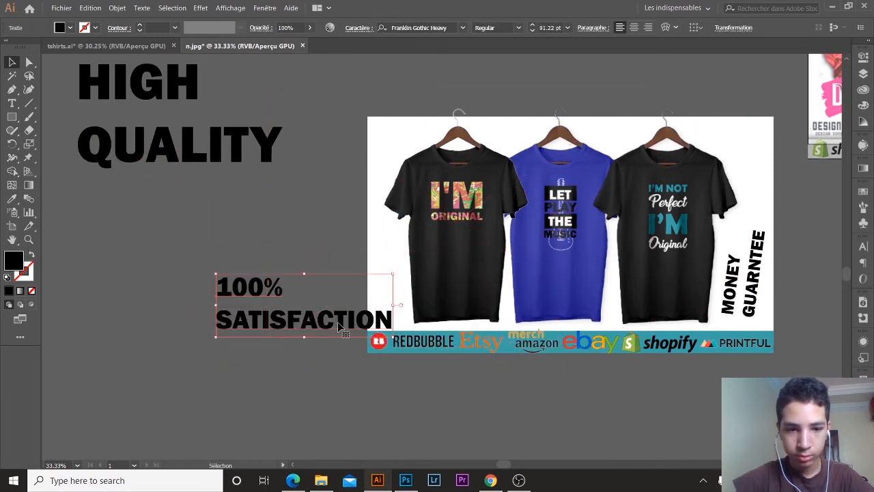
{"action": "left_click_drag", "start_coordinate": [335, 322], "coordinate": [494, 312]}
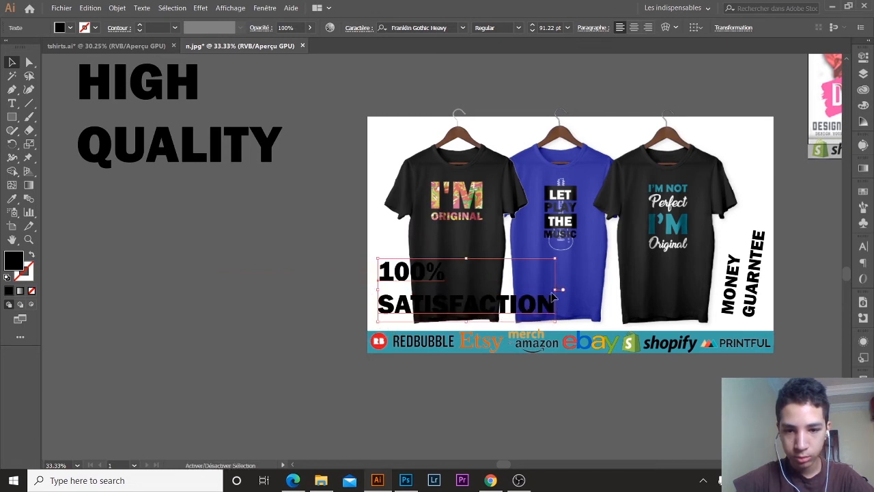
{"action": "left_click_drag", "start_coordinate": [557, 291], "coordinate": [505, 290]}
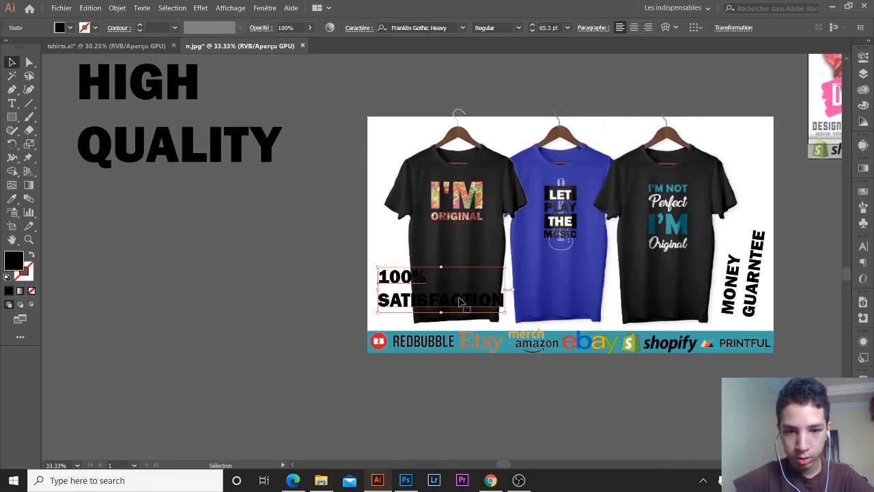
{"action": "left_click_drag", "start_coordinate": [430, 300], "coordinate": [242, 312]}
Draw a rectangle about 512 by 181 px over "100% SATISFACTION", fill it with the black shirt's dark grey and send it to the back.
{"action": "key", "text": "m"}
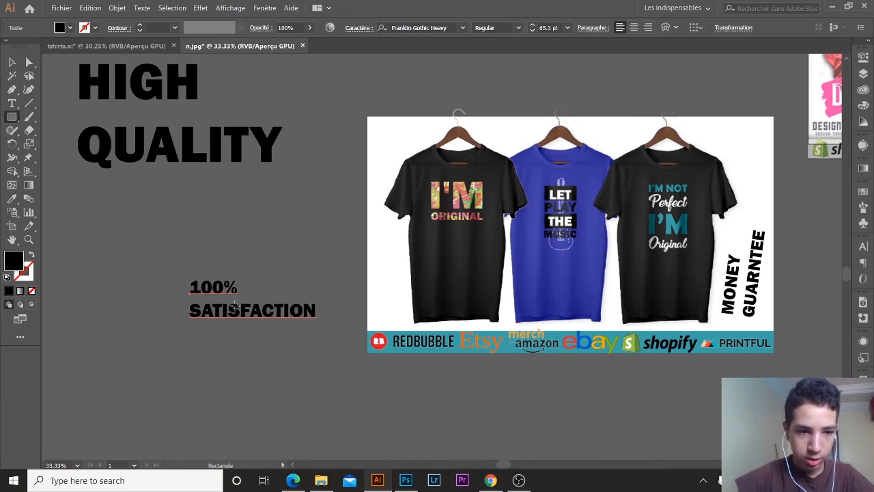
{"action": "left_click_drag", "start_coordinate": [176, 273], "coordinate": [330, 326]}
{"action": "key", "text": "i"}
{"action": "left_click", "coordinate": [409, 273]}
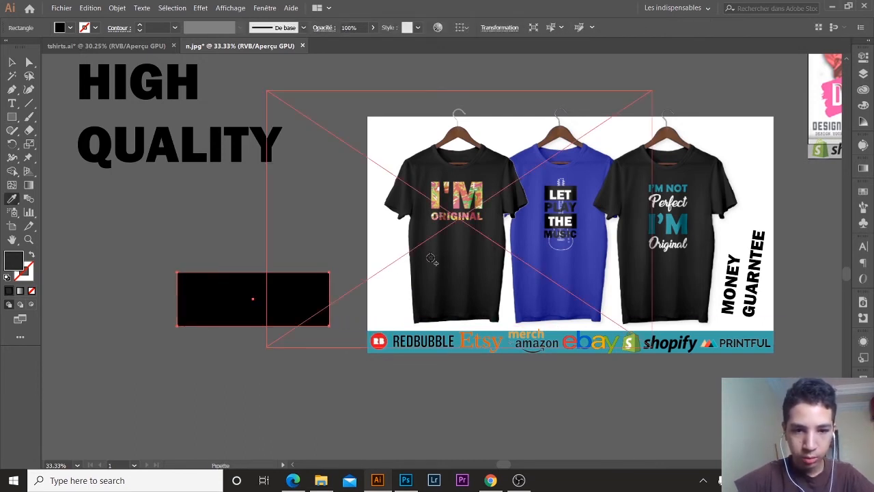
{"action": "left_click", "coordinate": [11, 63]}
{"action": "right_click", "coordinate": [183, 299]}
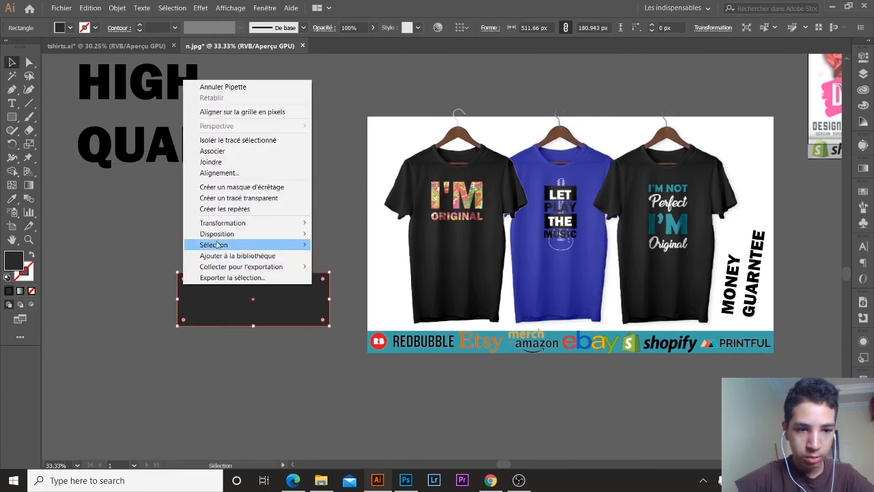
{"action": "mouse_move", "coordinate": [232, 234]}
{"action": "left_click", "coordinate": [345, 256]}
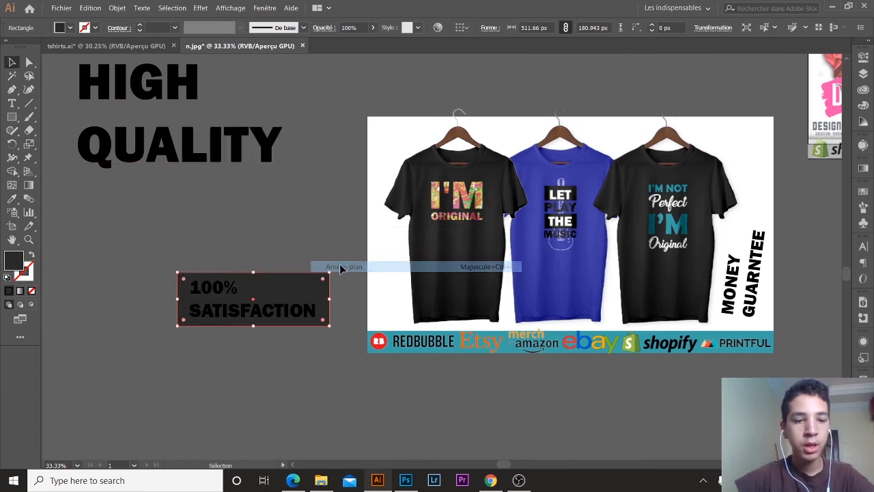
Recolour the "100% SATISFACTION" text with white sampled from the mockup background.
{"action": "left_click", "coordinate": [271, 309]}
{"action": "key", "text": "i"}
{"action": "left_click", "coordinate": [390, 283]}
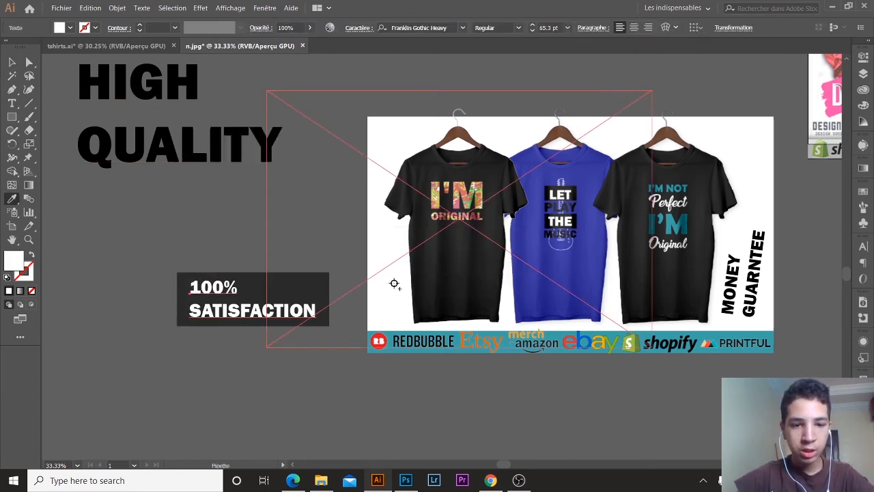
{"action": "left_click", "coordinate": [12, 62]}
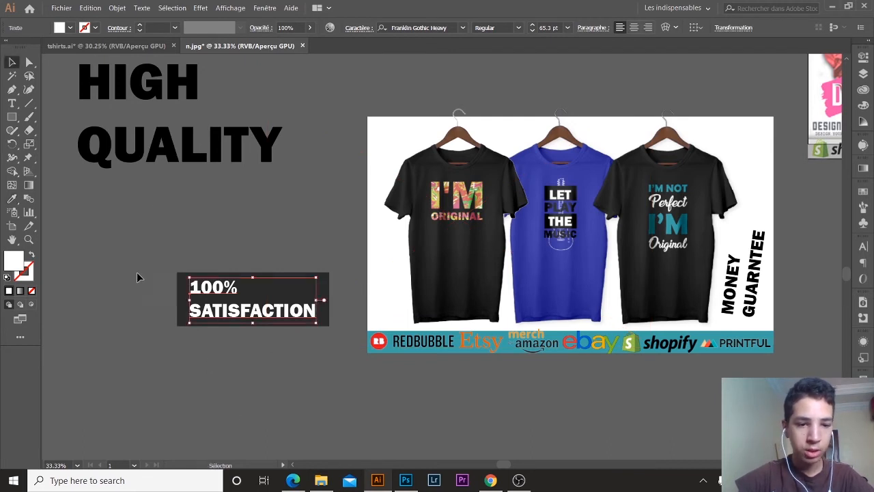
Move the "100% SATISFACTION" text with its dark rectangle to the artboard's left edge above the logo strip and bring both to the front.
{"action": "left_click_drag", "start_coordinate": [137, 277], "coordinate": [423, 314]}
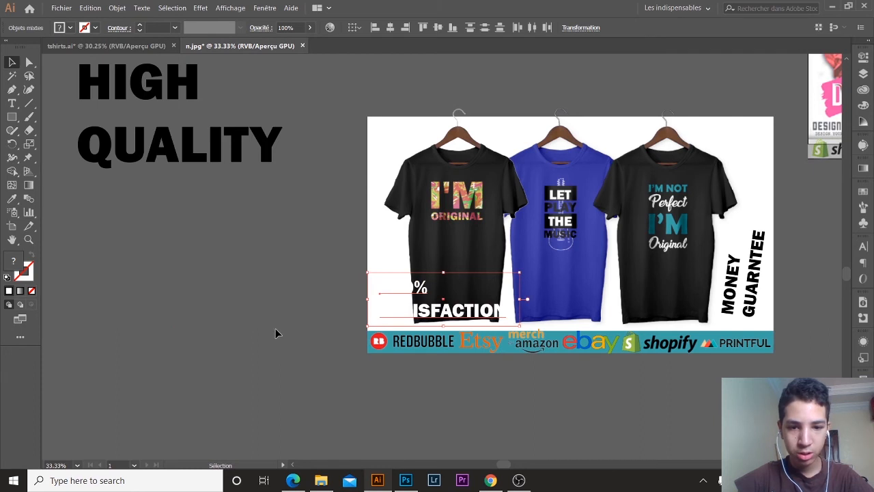
{"action": "right_click", "coordinate": [335, 315]}
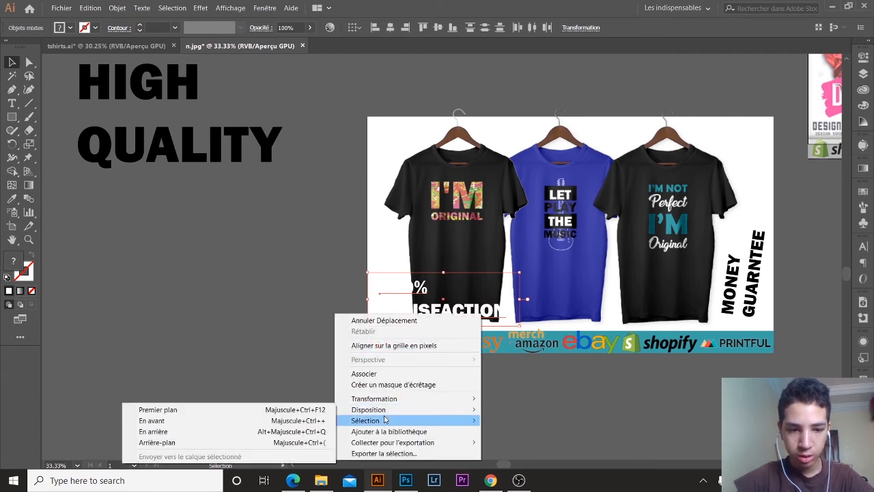
{"action": "left_click", "coordinate": [300, 410]}
{"action": "left_click", "coordinate": [325, 401]}
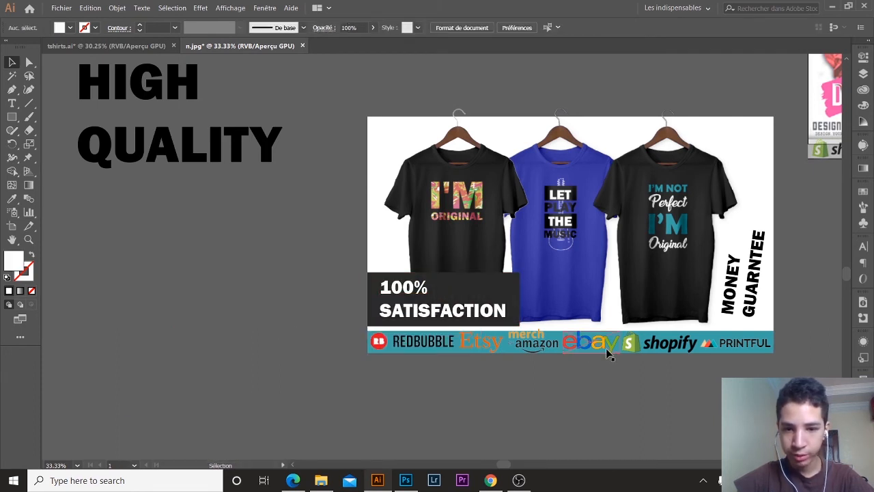
Shrink the "HIGH QUALITY" text to about 32 pt and place it in the artboard's upper-right corner.
{"action": "scroll", "coordinate": [606, 347], "scroll_direction": "down", "scroll_amount": 1}
{"action": "scroll", "coordinate": [605, 351], "scroll_direction": "up", "scroll_amount": 2}
{"action": "left_click_drag", "start_coordinate": [196, 193], "coordinate": [290, 243]}
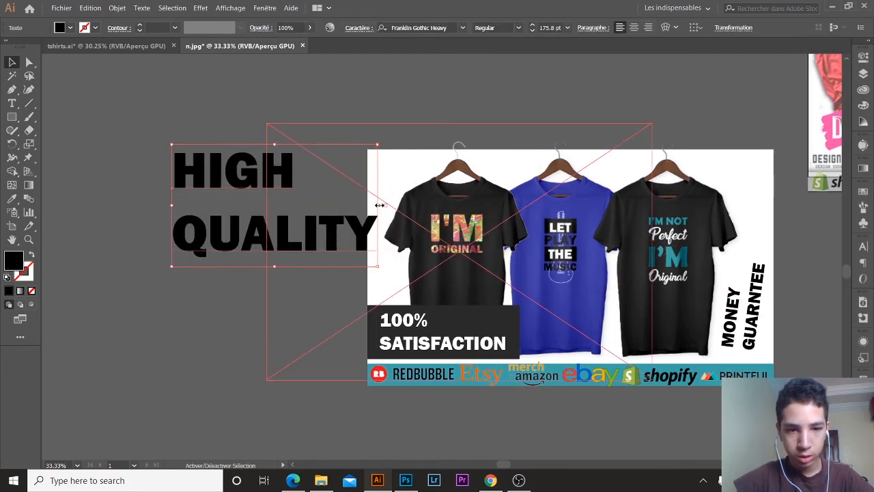
{"action": "left_click_drag", "start_coordinate": [379, 205], "coordinate": [767, 182]}
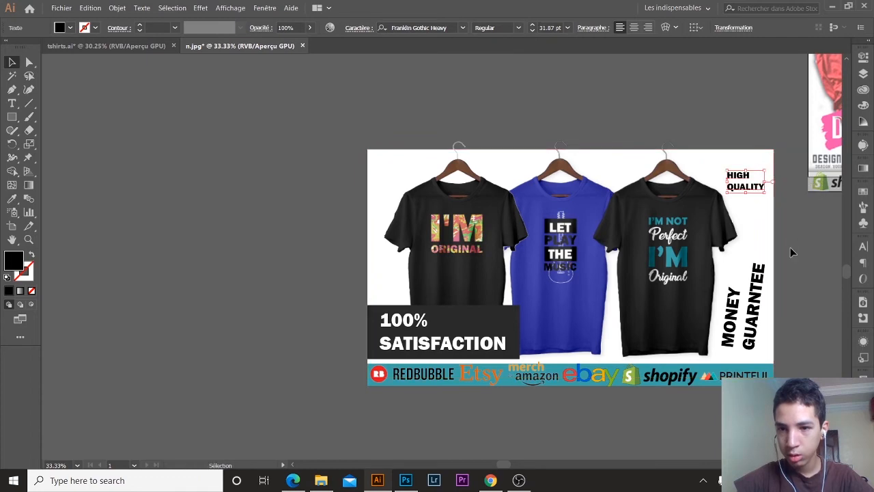
{"action": "left_click", "coordinate": [792, 252]}
{"action": "key", "text": "z"}
{"action": "left_click_drag", "start_coordinate": [645, 293], "coordinate": [521, 269]}
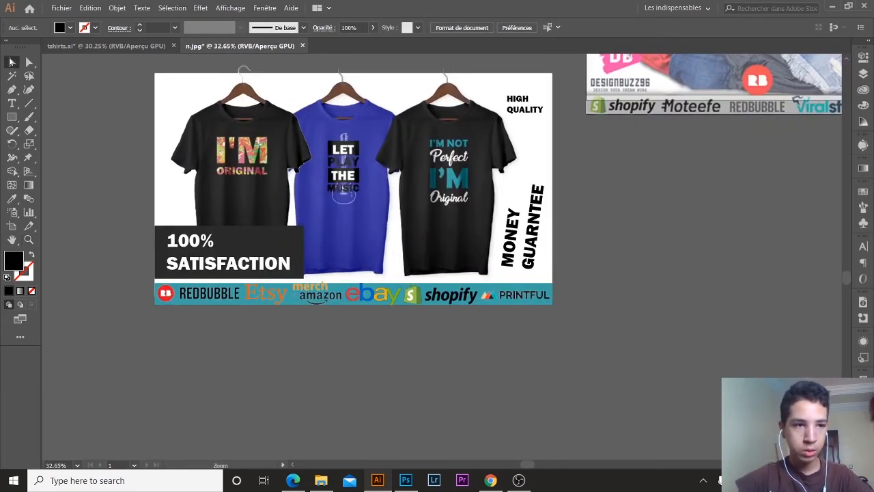
{"action": "left_click", "coordinate": [10, 62]}
{"action": "left_click", "coordinate": [514, 301]}
{"action": "double_click", "coordinate": [448, 298]}
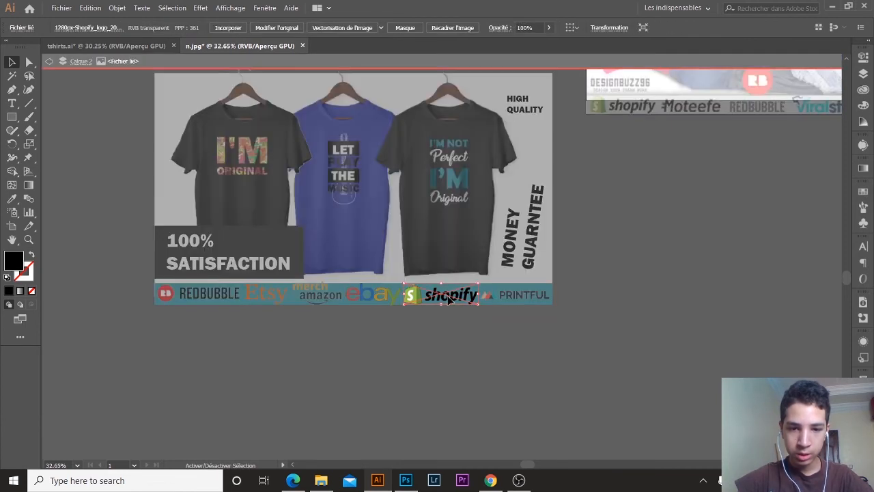
{"action": "left_click", "coordinate": [526, 353]}
{"action": "double_click", "coordinate": [493, 327]}
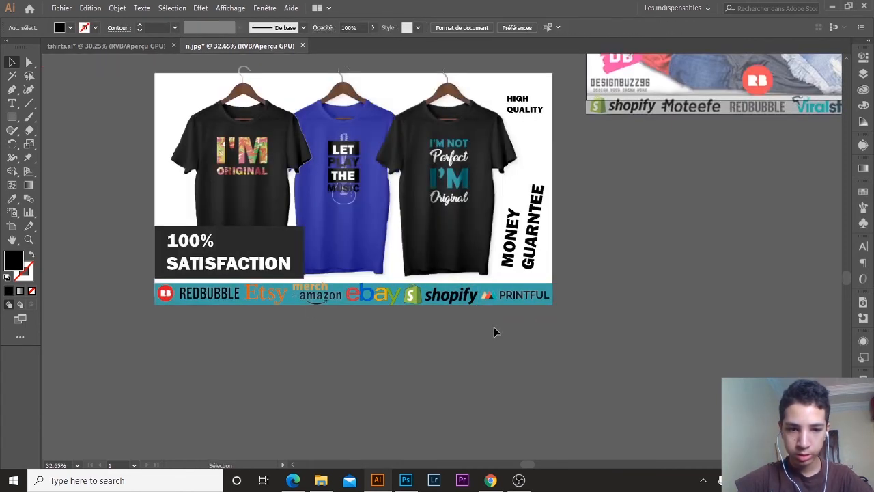
Select all the marketplace logos on the teal strip and duplicate them along the artboard's top edge.
{"action": "left_click", "coordinate": [209, 294]}
{"action": "left_click", "coordinate": [272, 292], "text": "shift"}
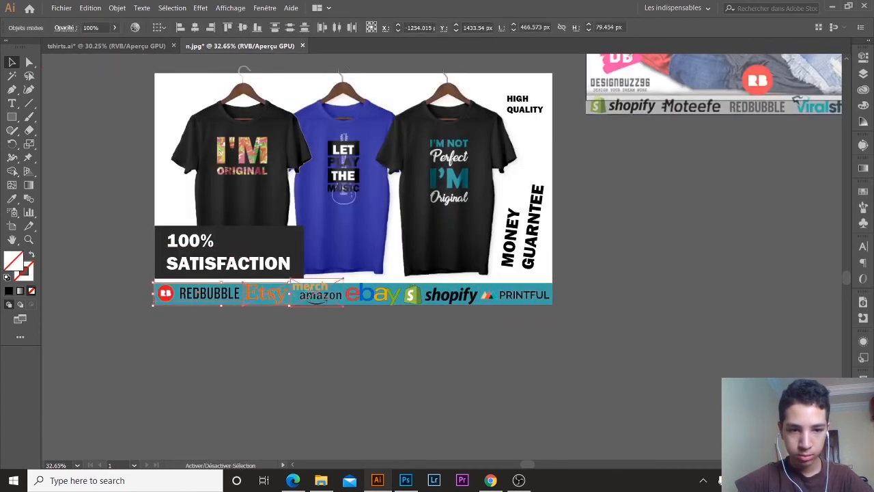
{"action": "left_click", "coordinate": [318, 293], "text": "shift"}
{"action": "left_click", "coordinate": [487, 295], "text": "shift"}
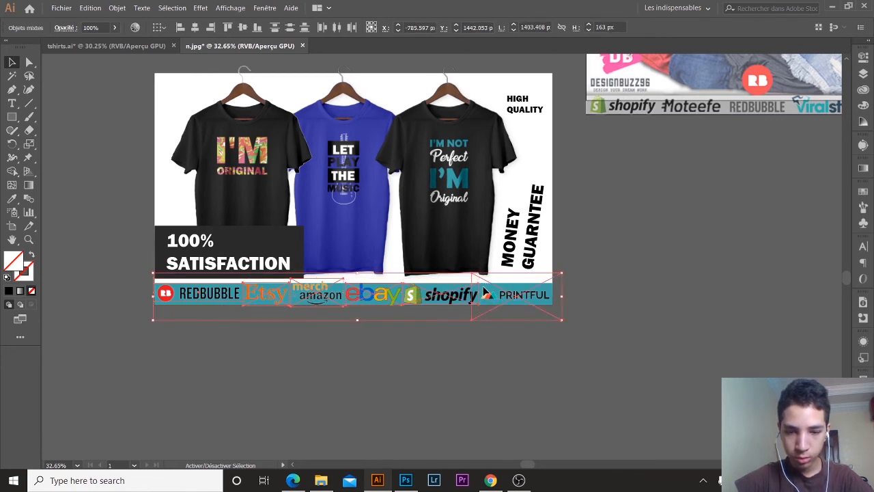
{"action": "left_click_drag", "start_coordinate": [458, 295], "coordinate": [458, 86]}
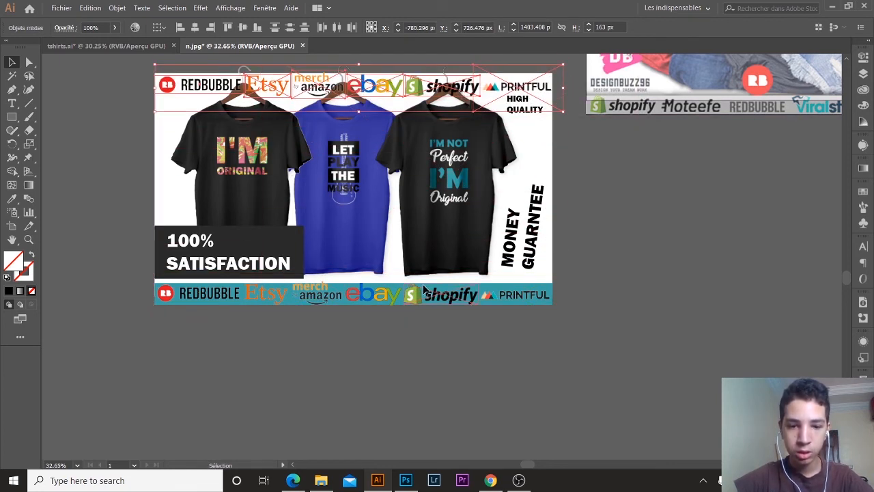
Draw a full-width rectangle behind the logos along the artboard's top edge and fill it with the bottom strip's teal.
{"action": "key", "text": "m"}
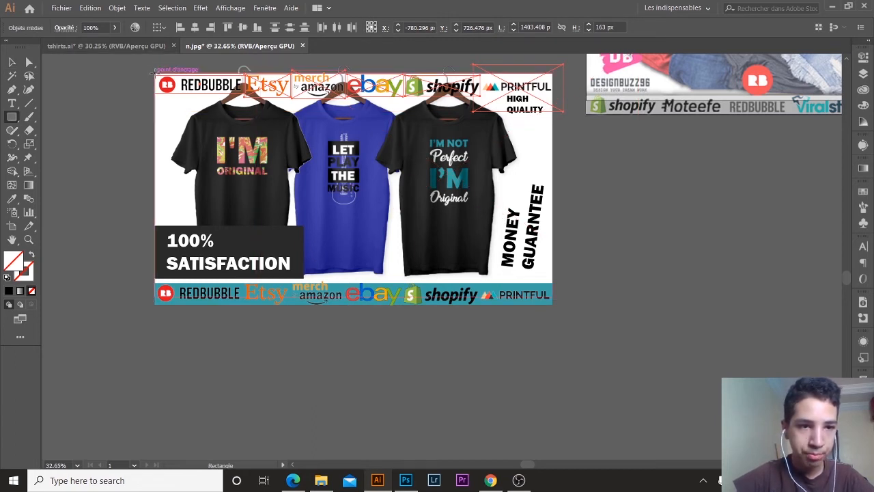
{"action": "mouse_move", "coordinate": [155, 72]}
{"action": "left_mouse_down"}
{"action": "mouse_move", "coordinate": [296, 283]}
{"action": "mouse_move", "coordinate": [556, 99]}
{"action": "left_mouse_up"}
{"action": "key", "text": "i"}
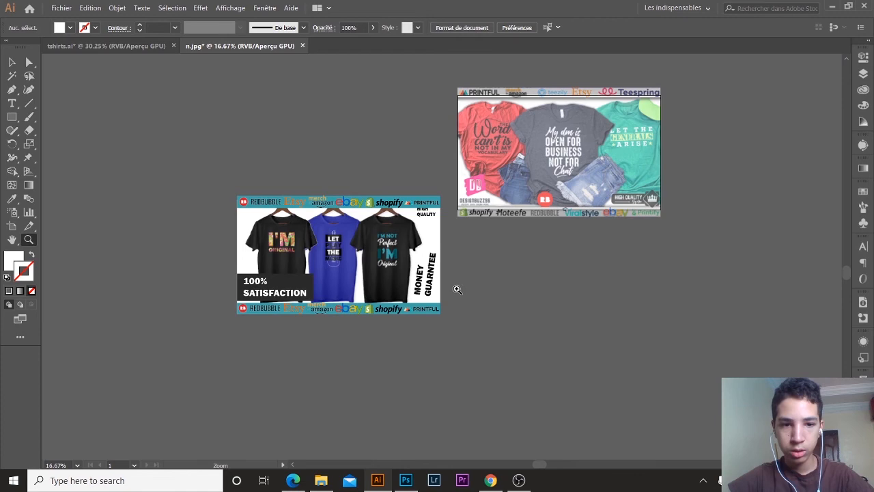
Enlarge the three T-shirt mockups together inside their group so they fill the artboard between the teal strips.
{"action": "left_click", "coordinate": [457, 290]}
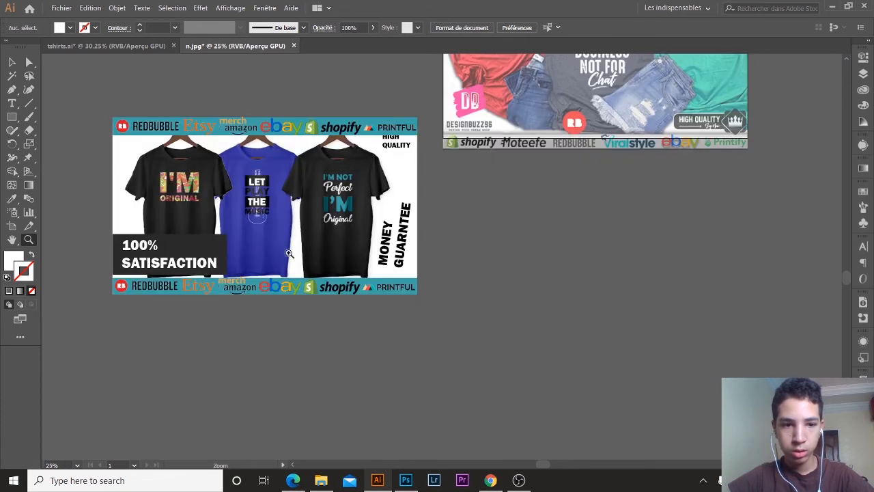
{"action": "left_click_drag", "start_coordinate": [235, 233], "coordinate": [289, 233]}
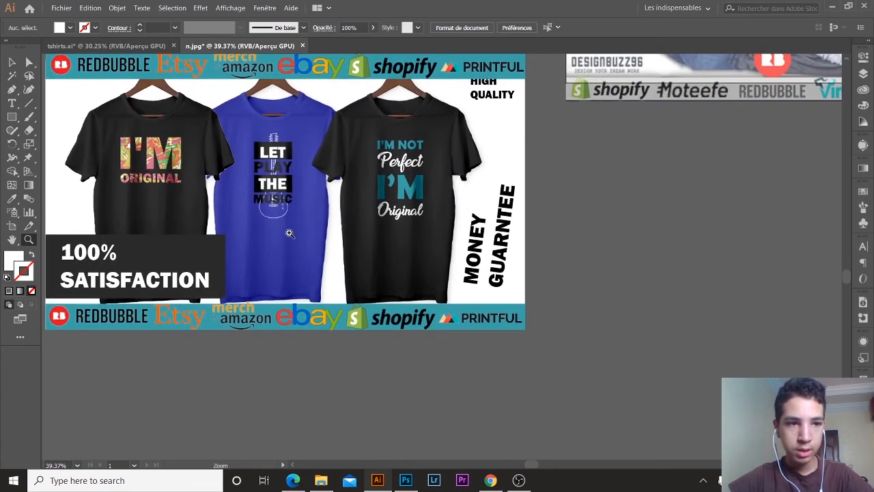
{"action": "key", "text": "x"}
{"action": "left_click", "coordinate": [231, 205]}
{"action": "left_click", "coordinate": [13, 63]}
{"action": "left_click", "coordinate": [636, 201]}
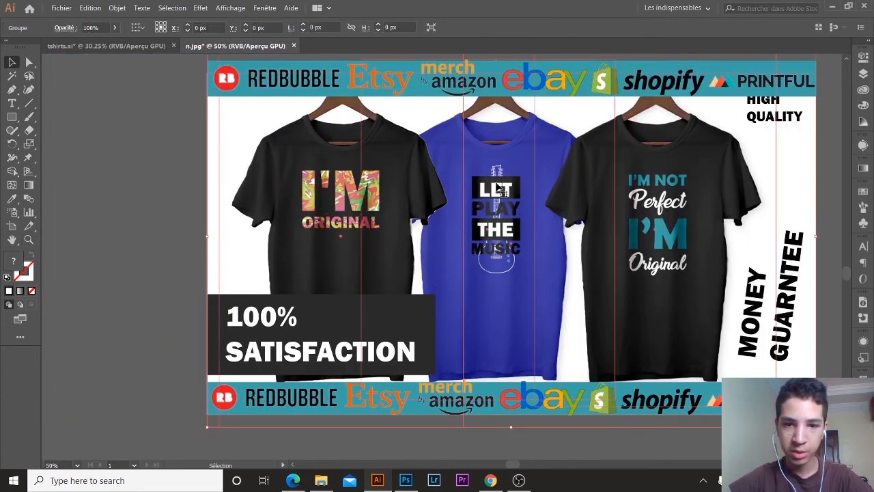
{"action": "double_click", "coordinate": [350, 258]}
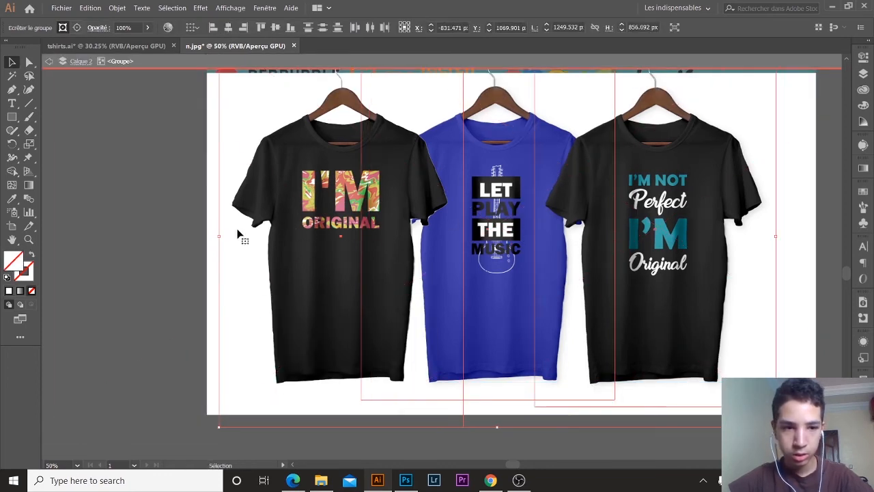
{"action": "left_click_drag", "start_coordinate": [216, 236], "coordinate": [169, 229]}
{"action": "double_click", "coordinate": [97, 220]}
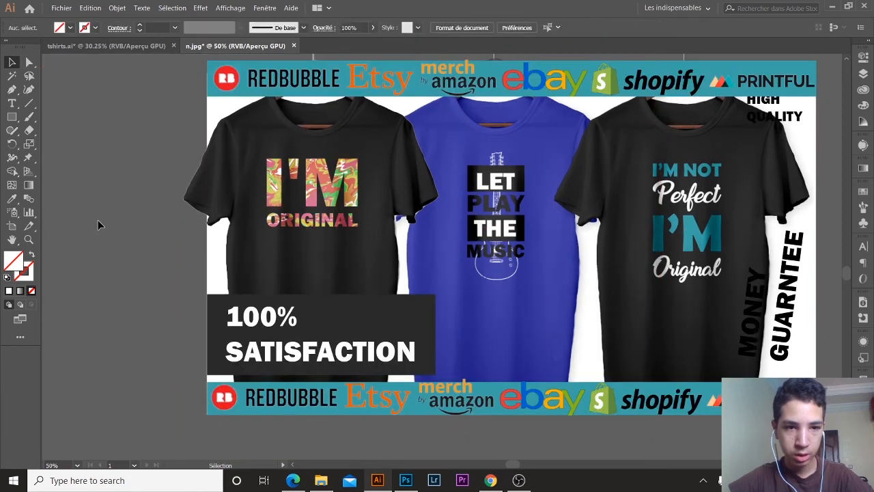
Draw an unfilled rectangle about 1365 by 792 px over the entire design, from corner to corner.
{"action": "key", "text": "z"}
{"action": "left_click", "coordinate": [439, 241], "text": "alt"}
{"action": "left_click", "coordinate": [439, 241], "text": "alt"}
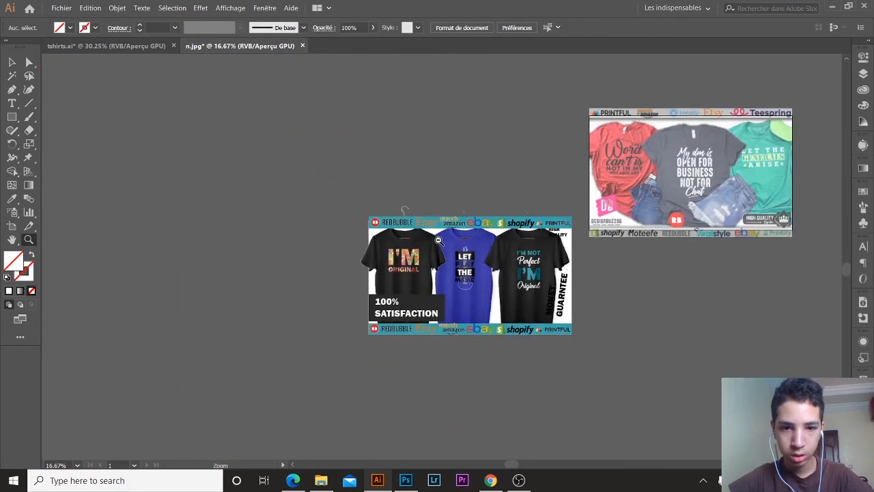
{"action": "left_click", "coordinate": [545, 285], "text": "alt"}
{"action": "key", "text": "m"}
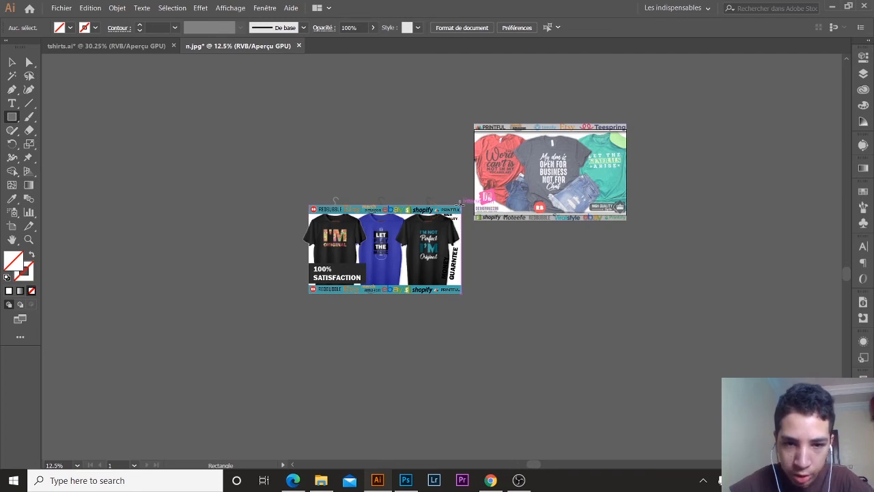
{"action": "left_click_drag", "start_coordinate": [462, 204], "coordinate": [310, 294]}
Stretch the covering rectangle's upper edge to meet the top of the teal strip, making it about 795 px high.
{"action": "key", "text": "z"}
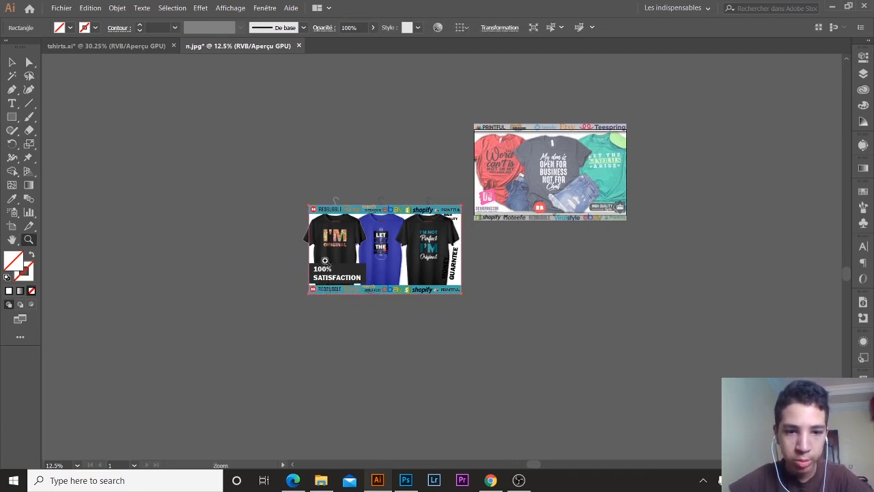
{"action": "left_click_drag", "start_coordinate": [329, 221], "coordinate": [560, 242]}
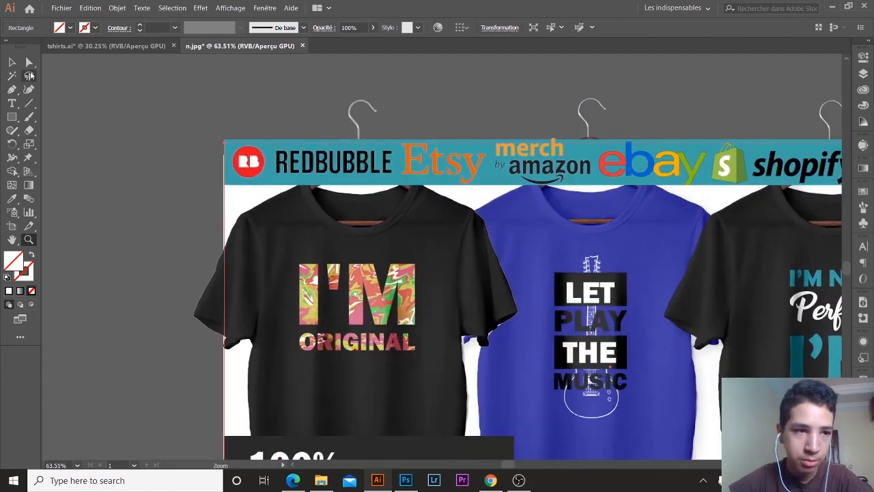
{"action": "left_click", "coordinate": [17, 64]}
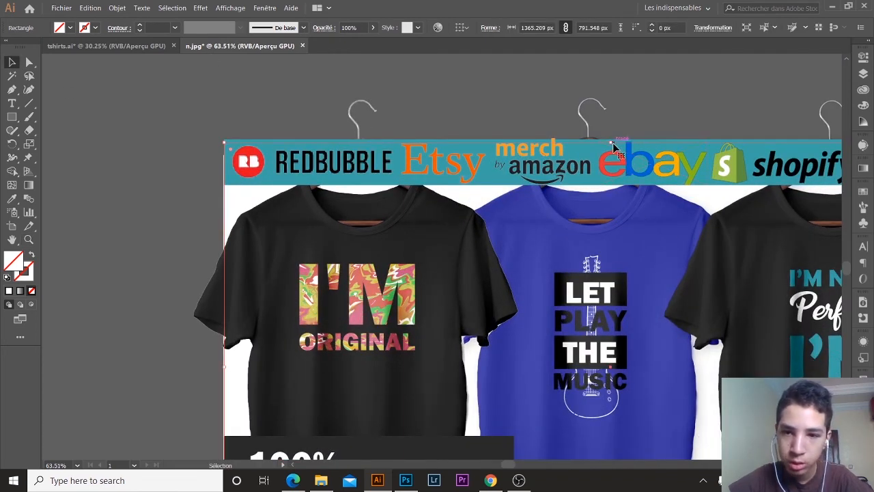
{"action": "left_click_drag", "start_coordinate": [613, 144], "coordinate": [613, 141]}
{"action": "key", "text": "z"}
{"action": "left_click", "coordinate": [680, 253], "text": "alt"}
{"action": "left_click", "coordinate": [680, 252], "text": "alt"}
{"action": "left_click", "coordinate": [678, 252], "text": "alt"}
{"action": "left_click", "coordinate": [380, 265], "text": "alt"}
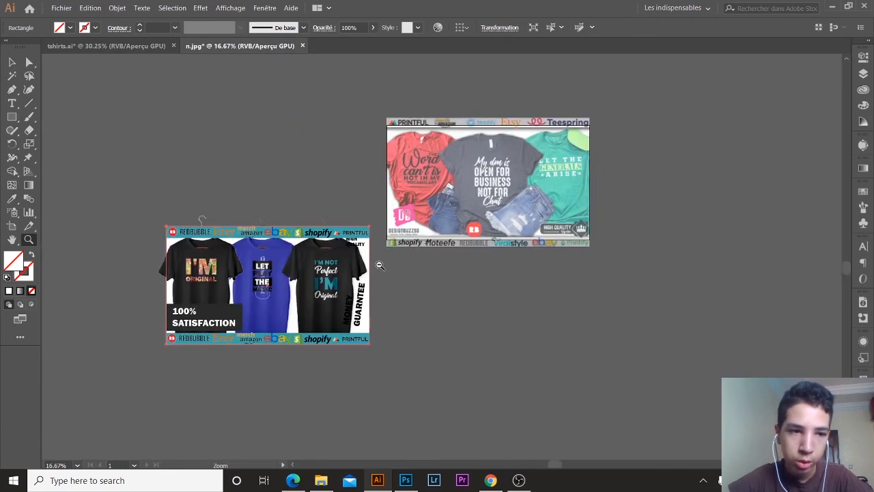
{"action": "left_click", "coordinate": [11, 61]}
{"action": "left_click", "coordinate": [186, 225]}
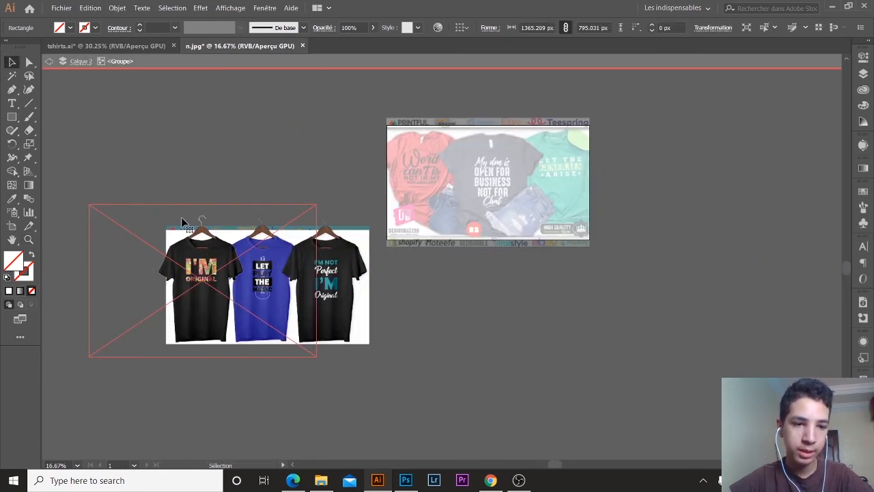
{"action": "double_click", "coordinate": [186, 225]}
{"action": "double_click", "coordinate": [137, 177]}
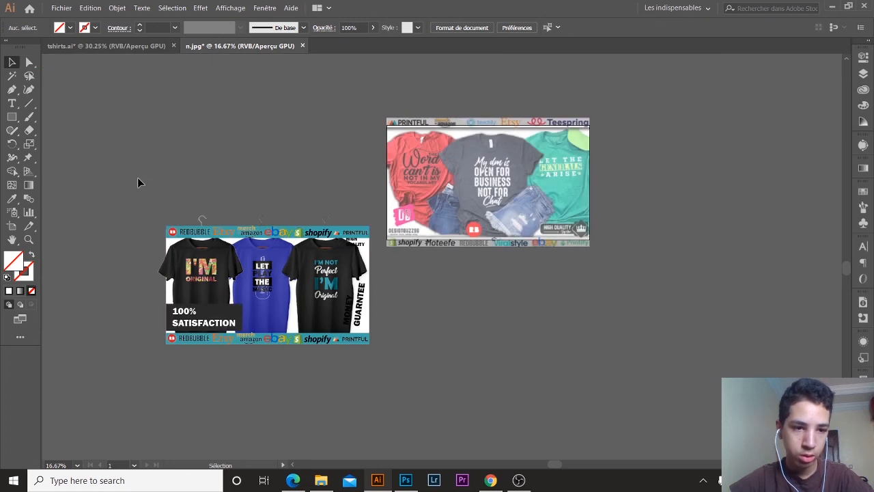
Select the whole design with the covering rectangle and create a clipping mask from them.
{"action": "left_click_drag", "start_coordinate": [374, 389], "coordinate": [374, 389]}
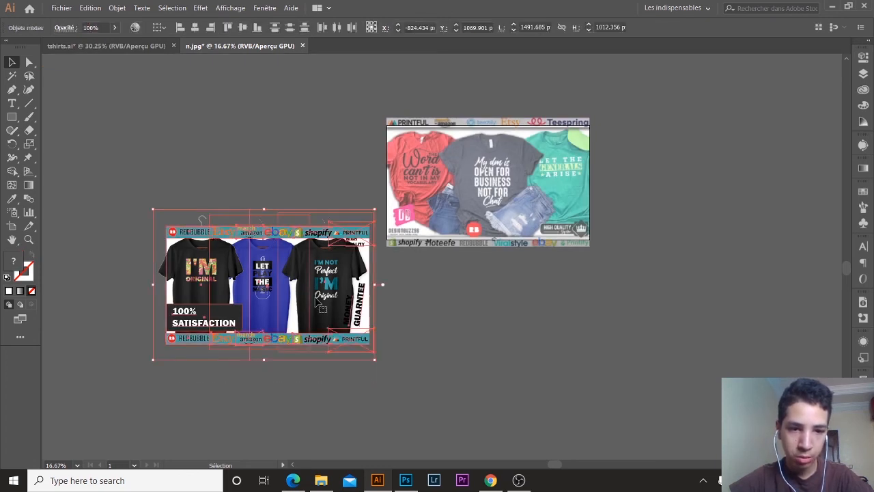
{"action": "right_click", "coordinate": [315, 298]}
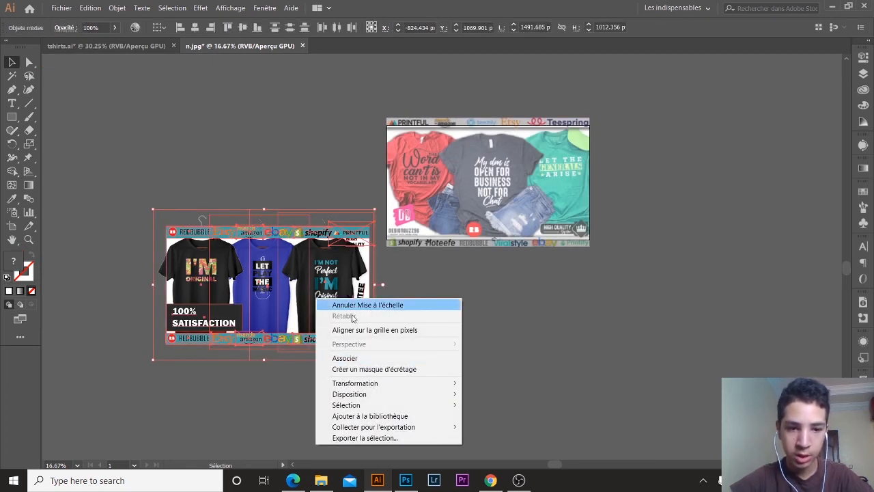
{"action": "left_click", "coordinate": [373, 369]}
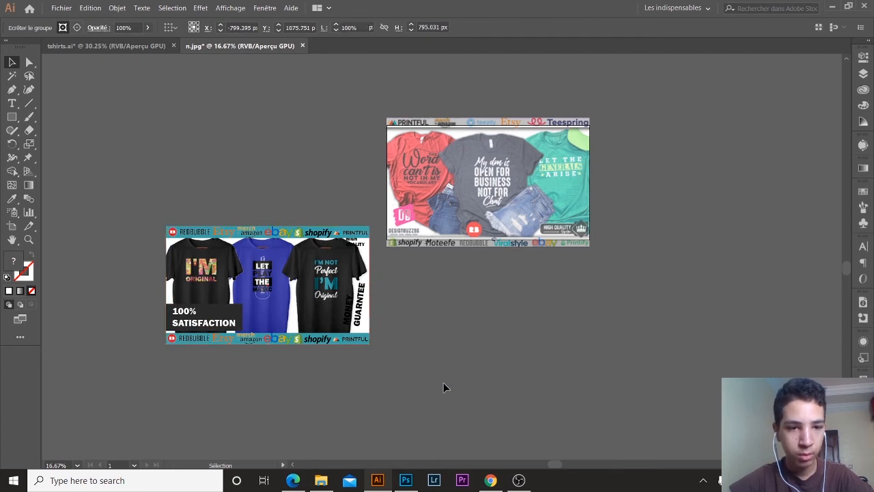
{"action": "left_click", "coordinate": [444, 386]}
Hide the reference image's layer, Calque 1, and move the clipped design onto the document's artboard.
{"action": "left_click", "coordinate": [299, 310]}
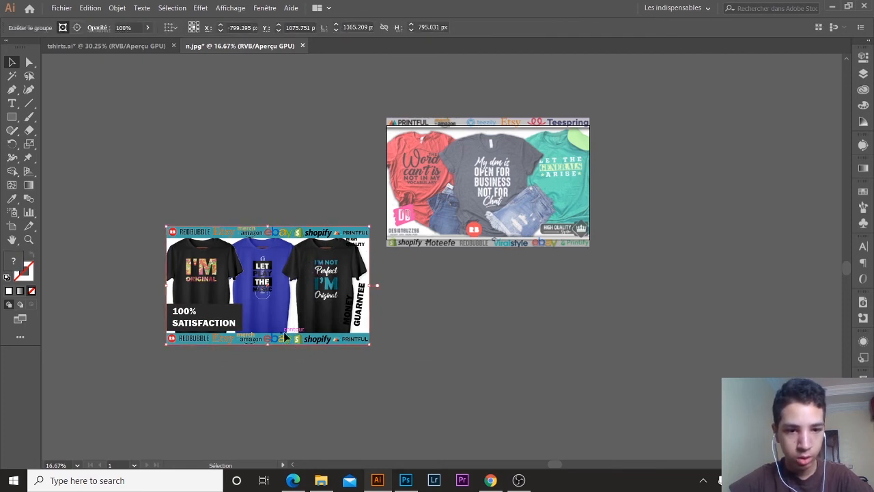
{"action": "left_click_drag", "start_coordinate": [285, 338], "coordinate": [607, 307]}
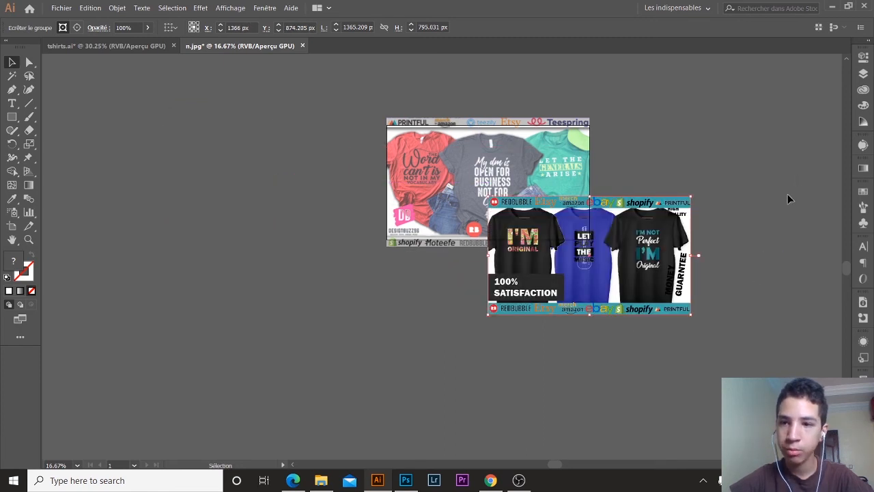
{"action": "left_click", "coordinate": [863, 73]}
{"action": "left_click", "coordinate": [728, 83]}
{"action": "left_click_drag", "start_coordinate": [625, 247], "coordinate": [549, 193]}
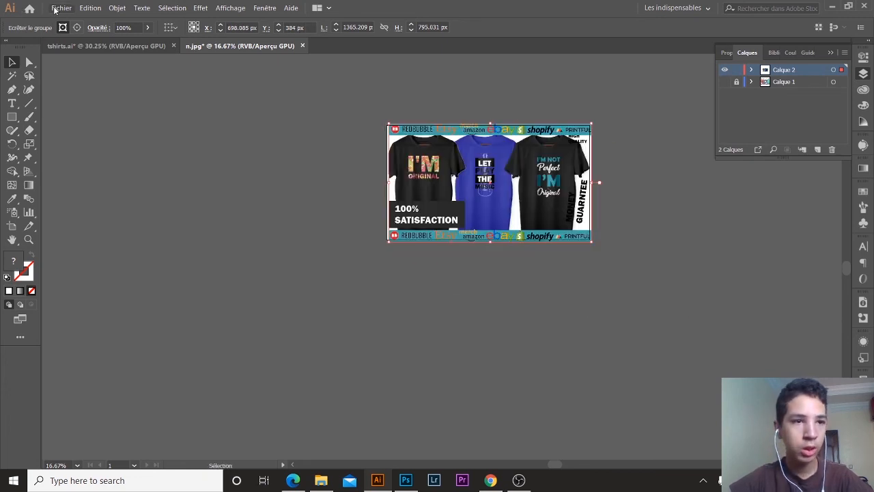
Export the design to the Desktop as a JPEG named TSHIRT THUMBNAIL with the default JPEG options.
{"action": "left_click", "coordinate": [61, 8]}
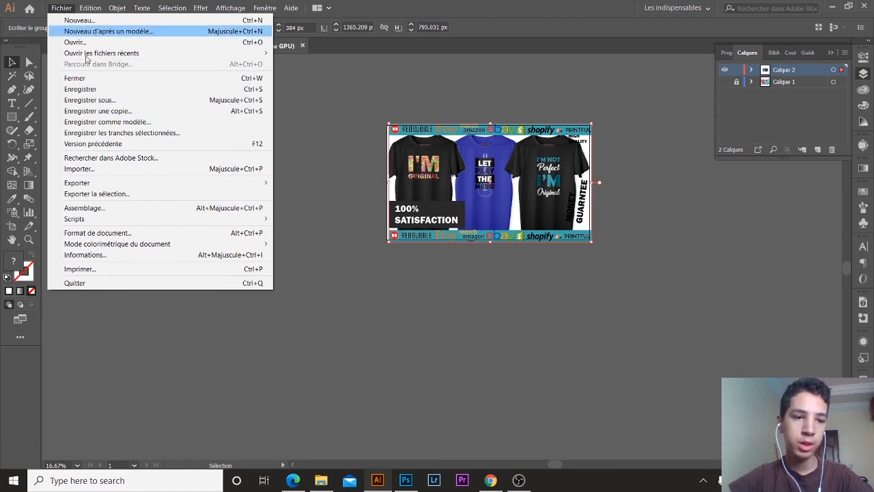
{"action": "mouse_move", "coordinate": [236, 183]}
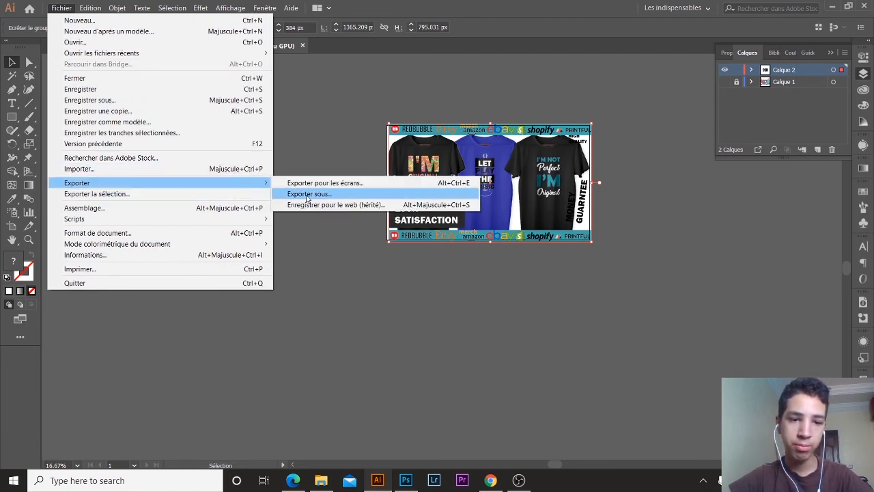
{"action": "left_click", "coordinate": [306, 193]}
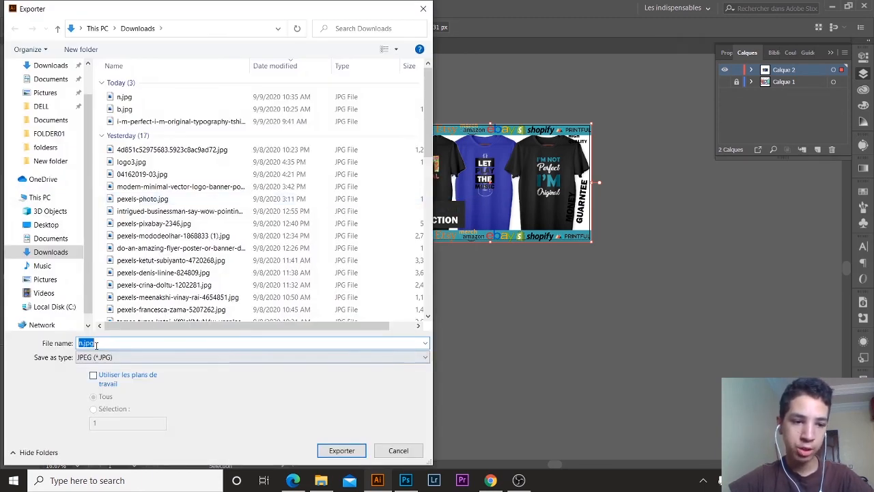
{"action": "left_click", "coordinate": [47, 225]}
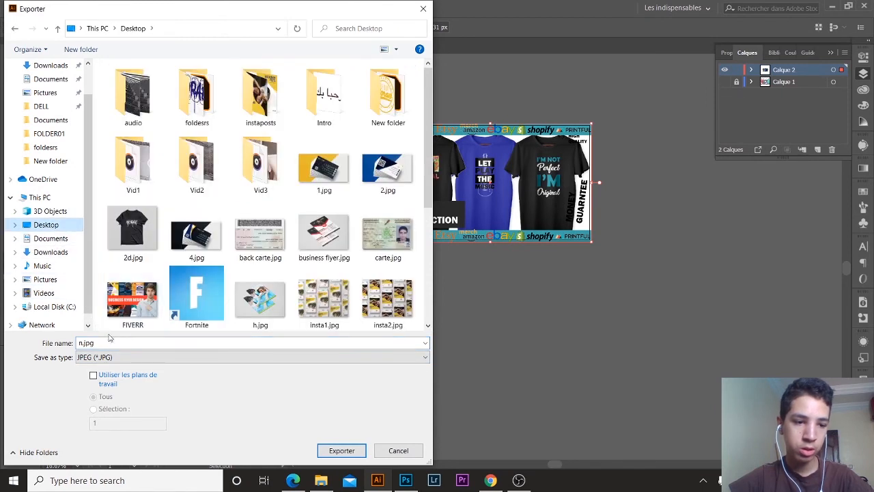
{"action": "type", "text": "Ts"}
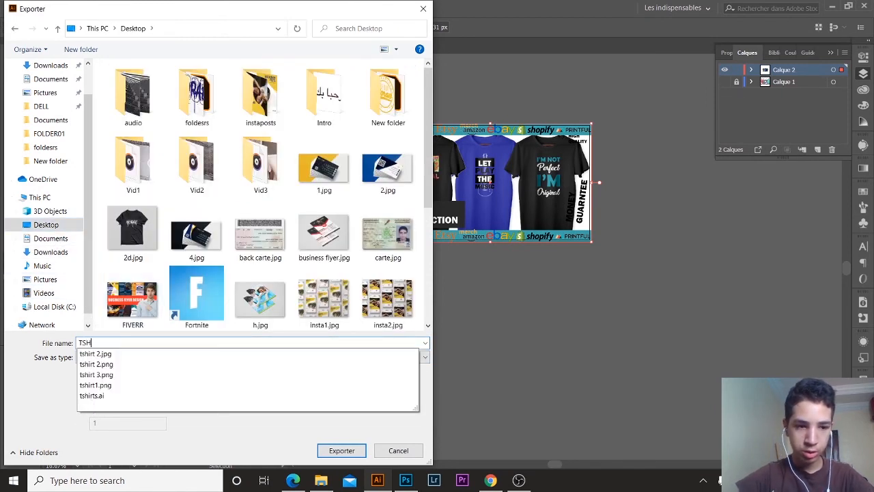
{"action": "type", "text": "HIRT THUMBNAIL"}
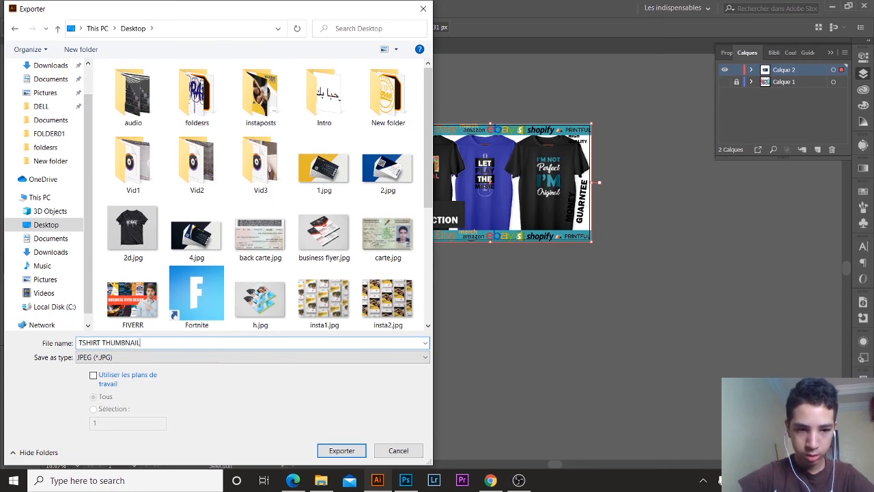
{"action": "key", "text": "Return"}
{"action": "key", "text": "Return"}
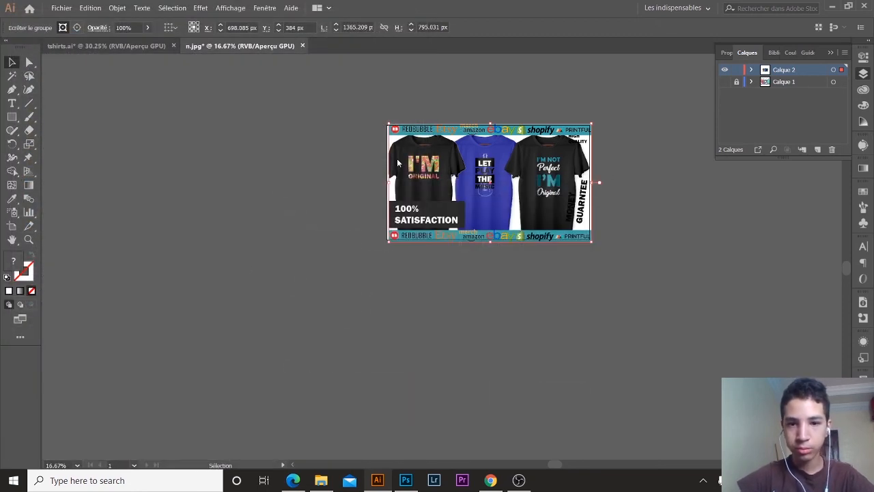
Open the exported TSHIRT THUMBNAIL.jpg from the desktop in Photoshop.
{"action": "left_click", "coordinate": [832, 7]}
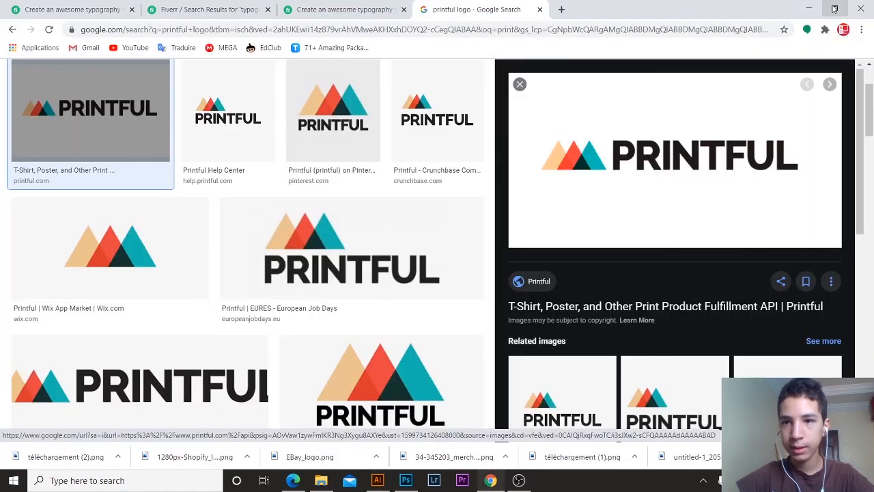
{"action": "left_click", "coordinate": [810, 8]}
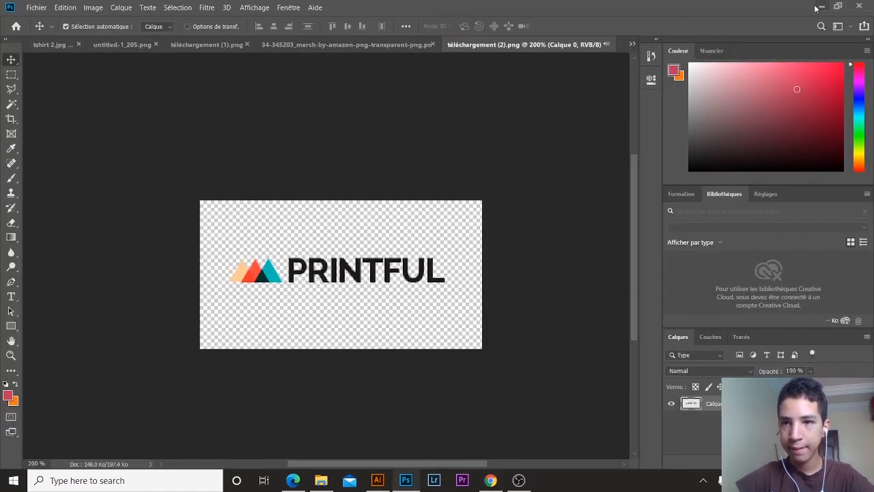
{"action": "left_click", "coordinate": [820, 7]}
{"action": "left_click_drag", "start_coordinate": [465, 137], "coordinate": [618, 27]}
Crop the image to the edges of the t-shirt design, removing the white margins on all four sides.
{"action": "key", "text": "c"}
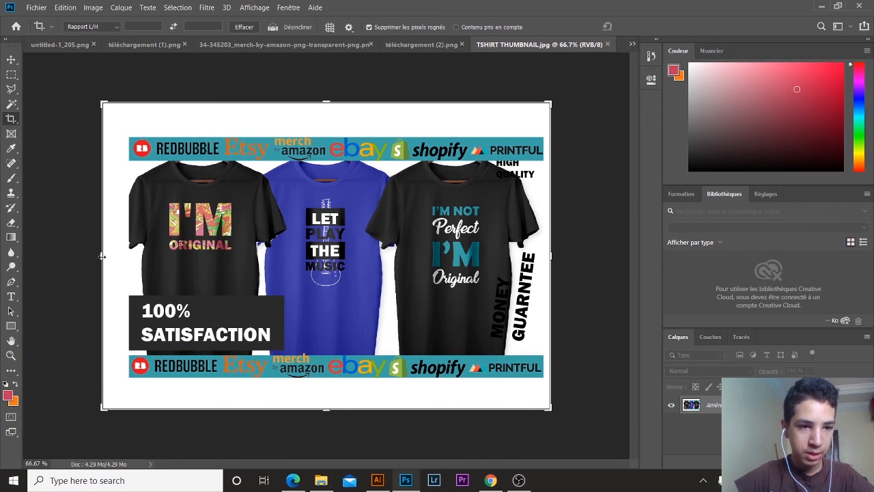
{"action": "left_click_drag", "start_coordinate": [102, 256], "coordinate": [127, 255]}
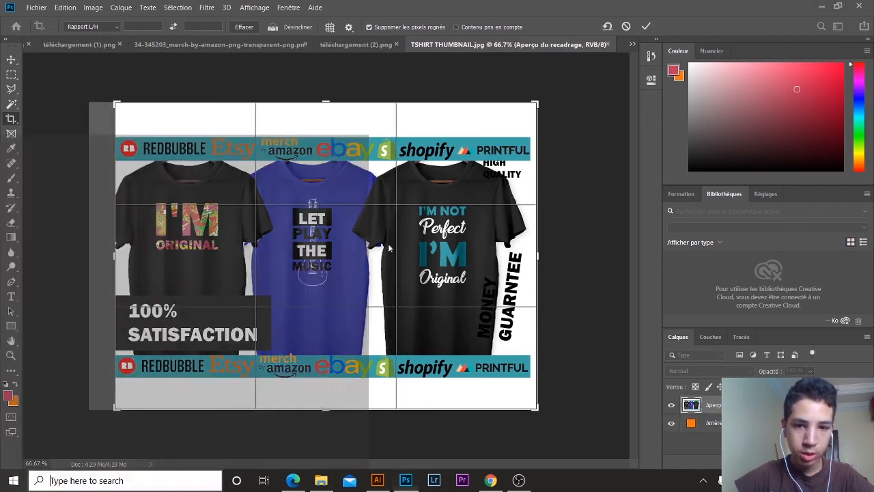
{"action": "key", "text": "super"}
{"action": "key", "text": "super"}
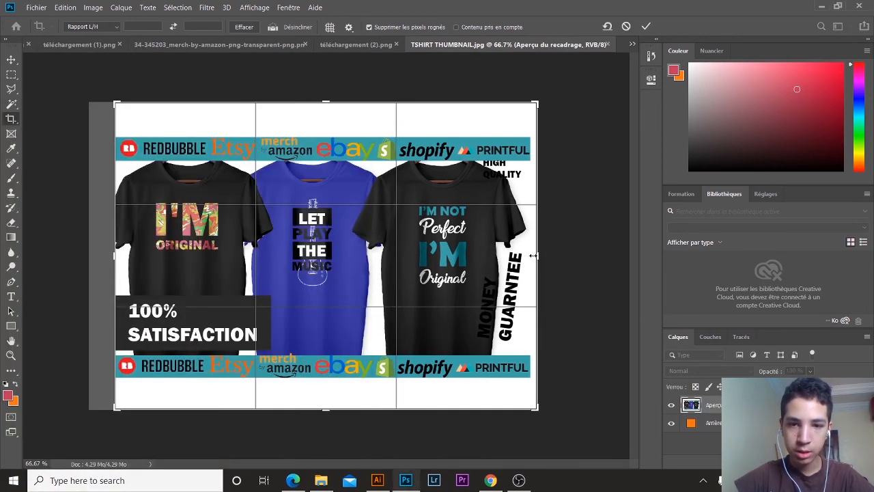
{"action": "left_click_drag", "start_coordinate": [539, 256], "coordinate": [537, 256]}
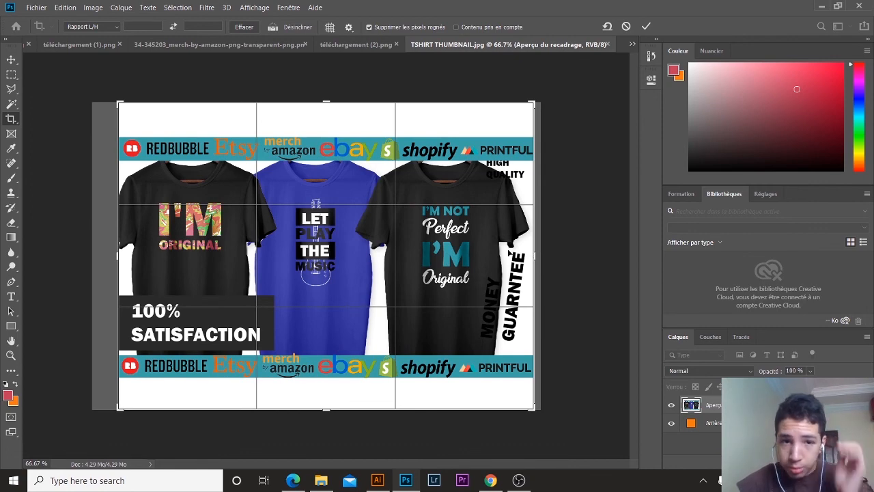
{"action": "left_click_drag", "start_coordinate": [327, 106], "coordinate": [327, 139]}
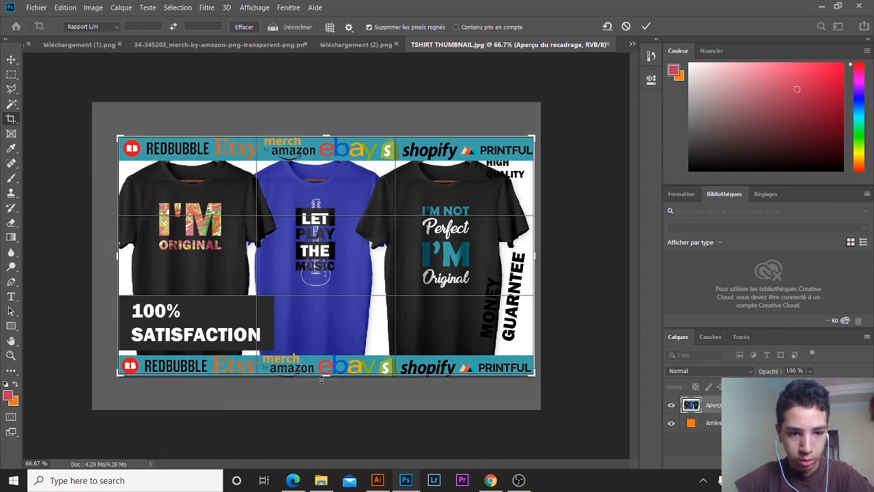
{"action": "left_click_drag", "start_coordinate": [326, 379], "coordinate": [324, 380]}
{"action": "key", "text": "Return"}
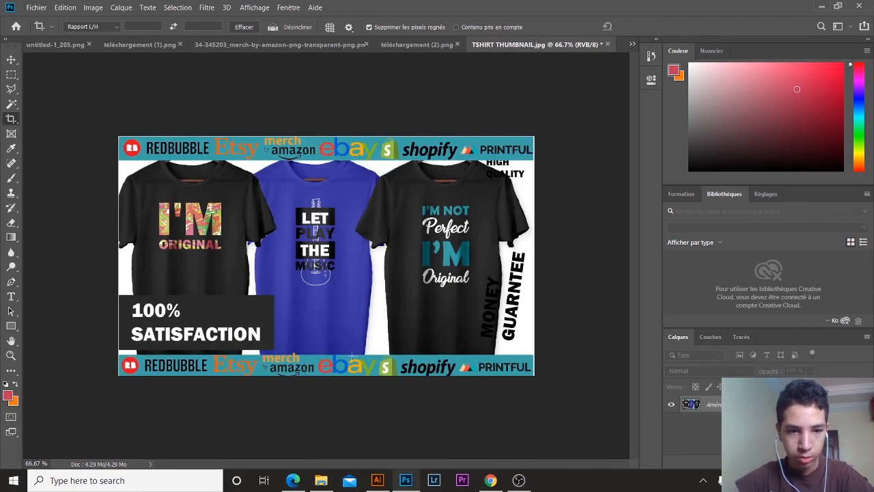
Save the cropped image to the Desktop as a JPEG, replacing the existing TSHIRT THUMBNAIL.jpg and accepting the default JPEG options.
{"action": "left_click", "coordinate": [36, 8]}
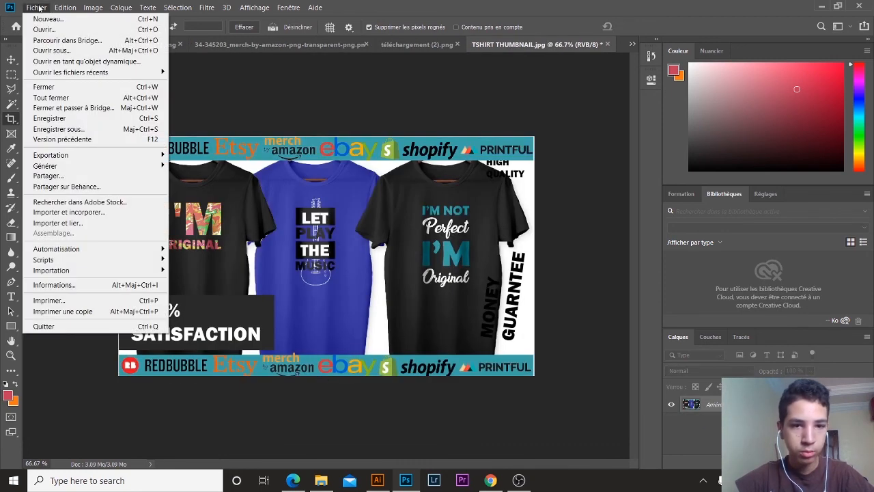
{"action": "left_click", "coordinate": [74, 130]}
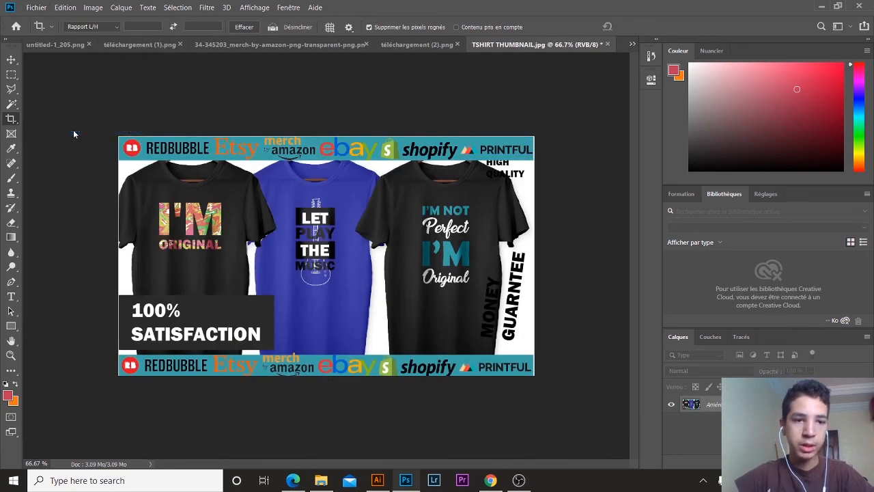
{"action": "key", "text": "Return"}
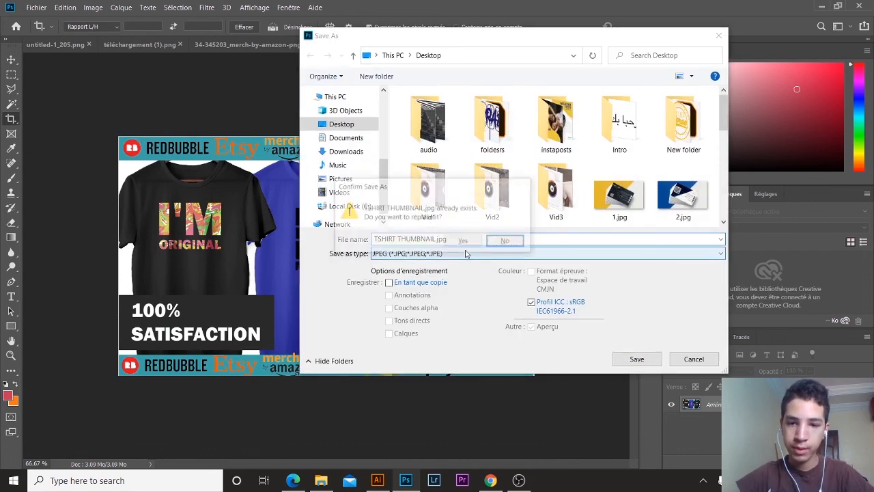
{"action": "key", "text": "Left"}
{"action": "key", "text": "Return"}
{"action": "key", "text": "Return"}
{"action": "key", "text": "c"}
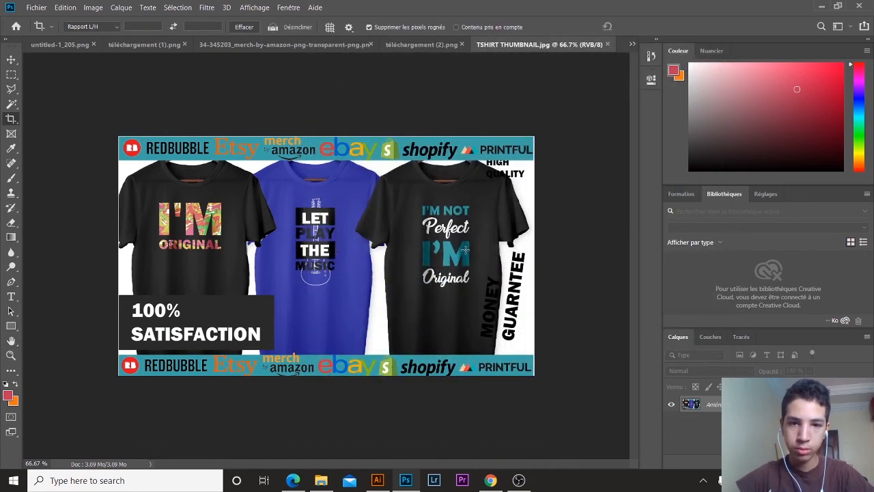
Minimize the image editor and open the saved TSHIRT THUMBNAIL.jpg from the desktop to check the result.
{"action": "left_click", "coordinate": [822, 5]}
{"action": "double_click", "coordinate": [461, 137]}
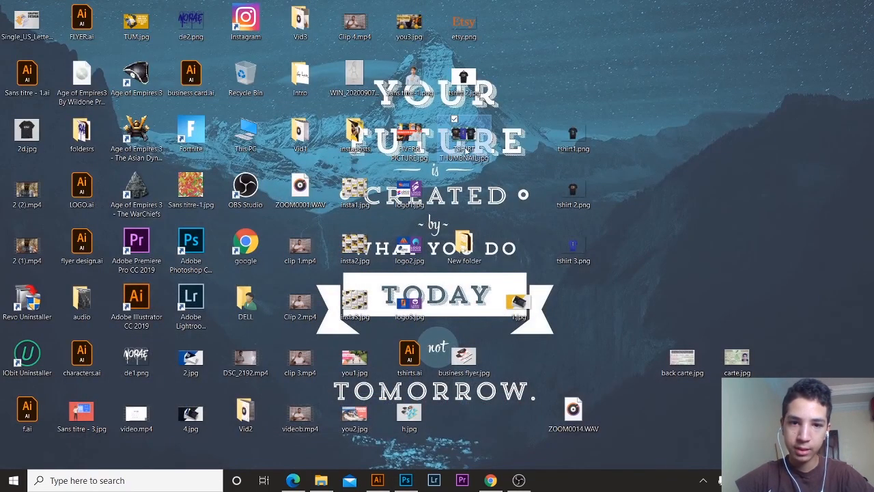